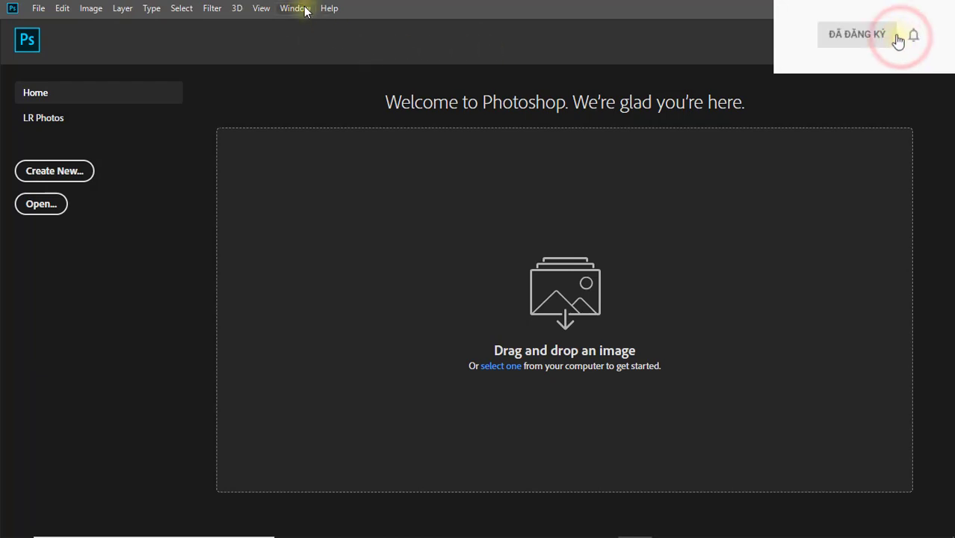
Check Photoshop's Window > Extensions list, which shows only Adobe Color Themes.
click(295, 8)
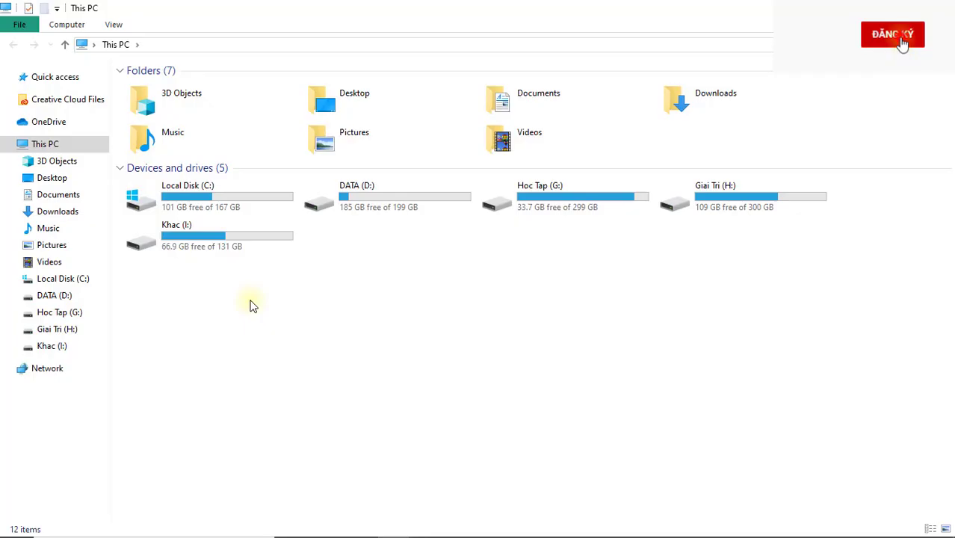
Browse to D:\Youtube\retouch\Retouch and apply the Fix reg registry file.
double_click(431, 212)
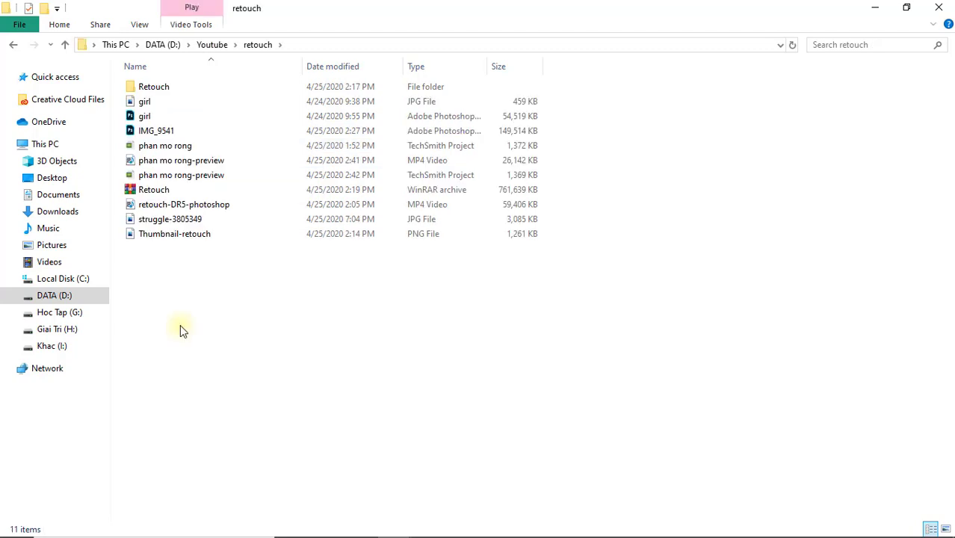
click(180, 324)
double_click(163, 86)
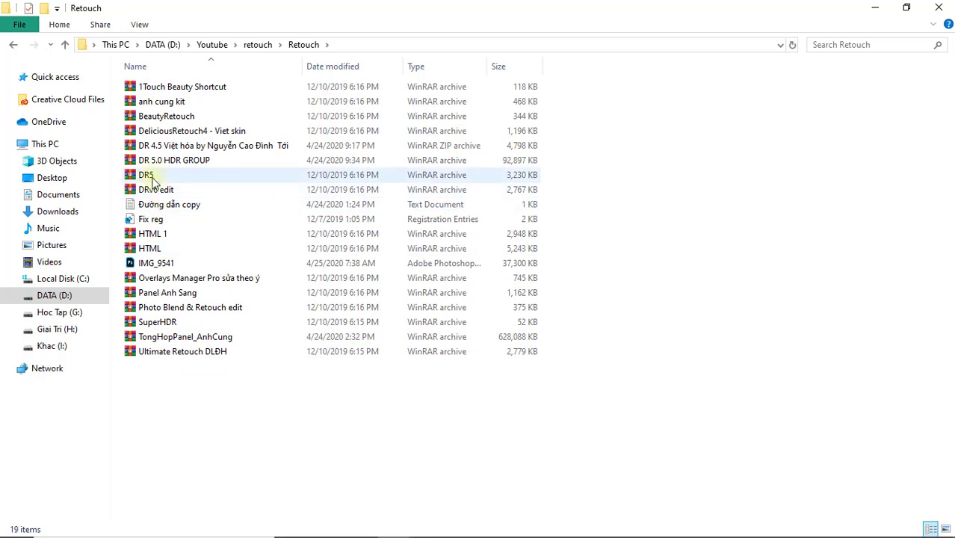
click(150, 220)
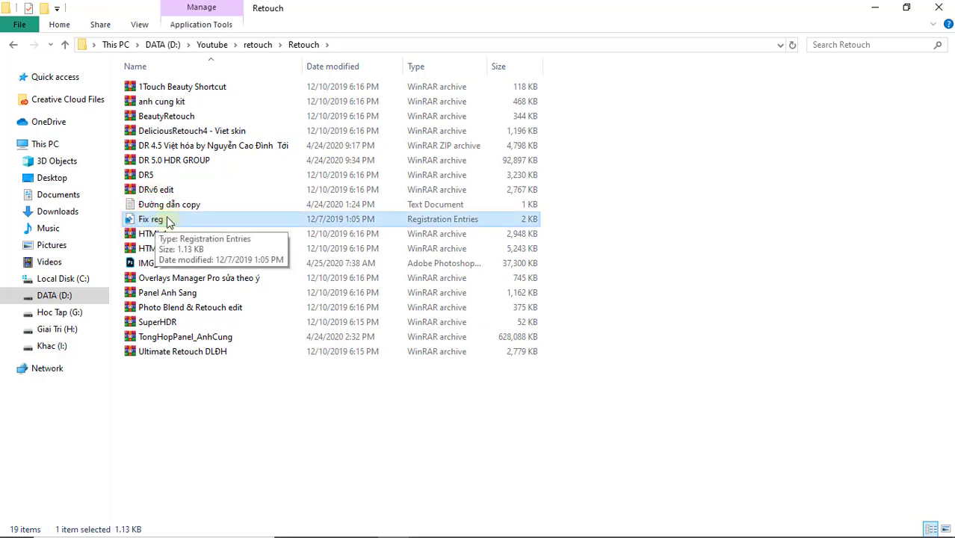
double_click(153, 220)
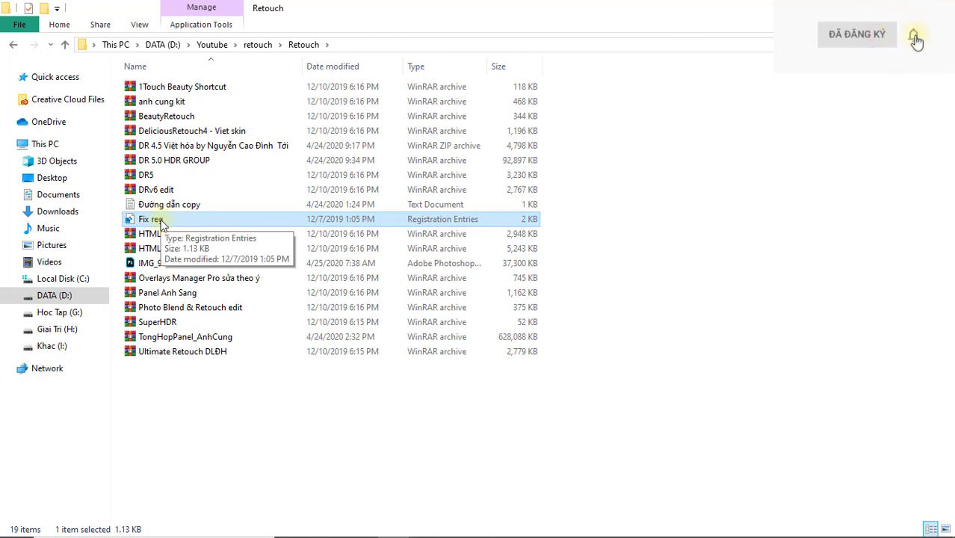
click(188, 396)
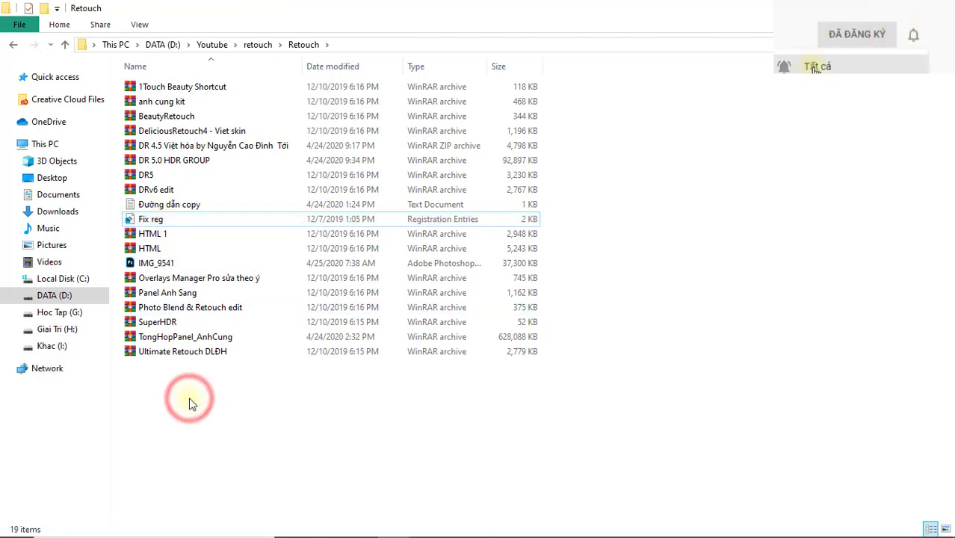
Extract the DR5 archive in place and inspect the DR 4.5 zip.
click(150, 179)
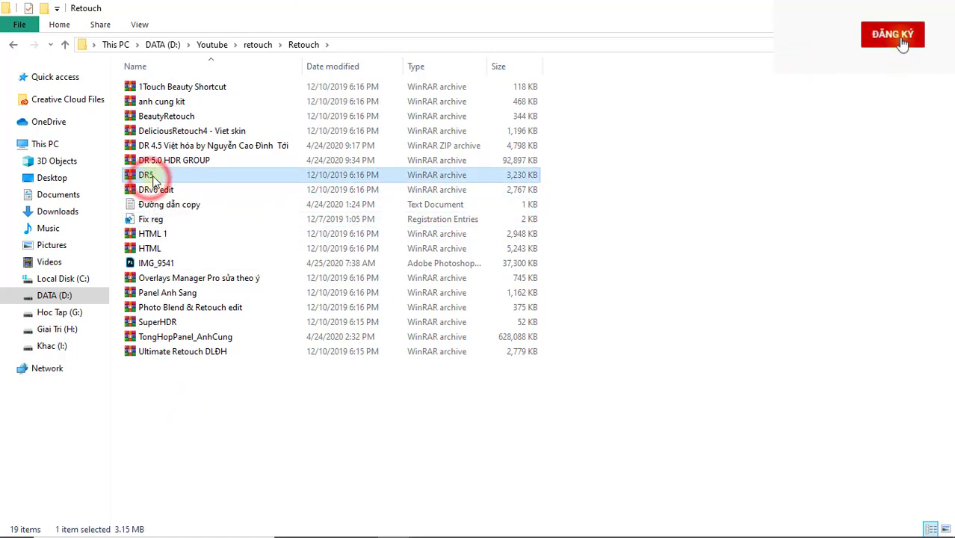
right_click(151, 179)
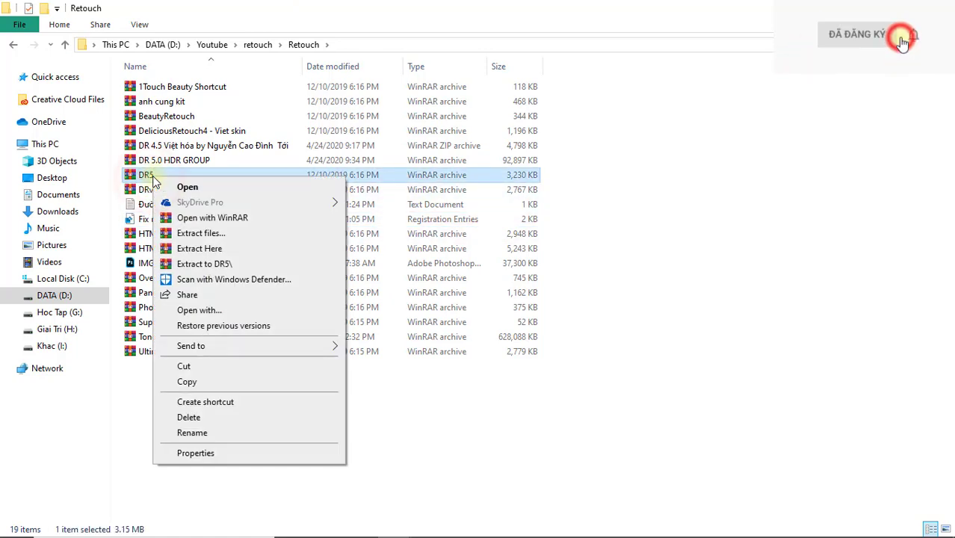
click(199, 249)
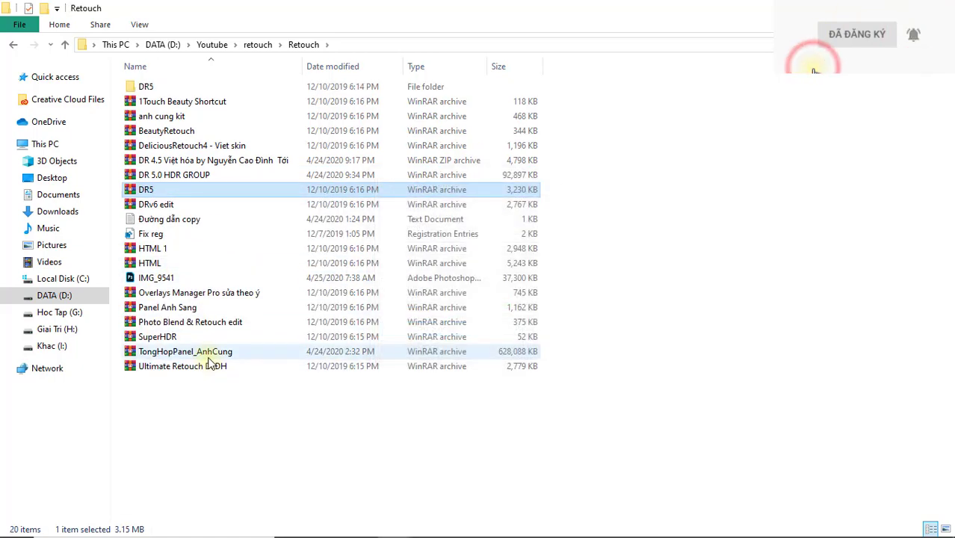
double_click(178, 165)
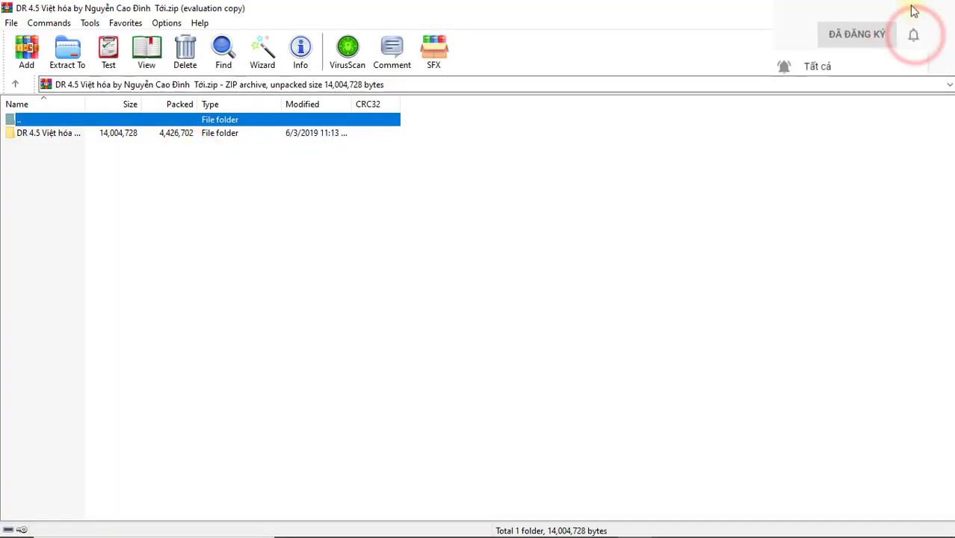
Extract the Panel Anh Sang and Photo Blend & Retouch edit archives in place.
click(331, 480)
right_click(168, 307)
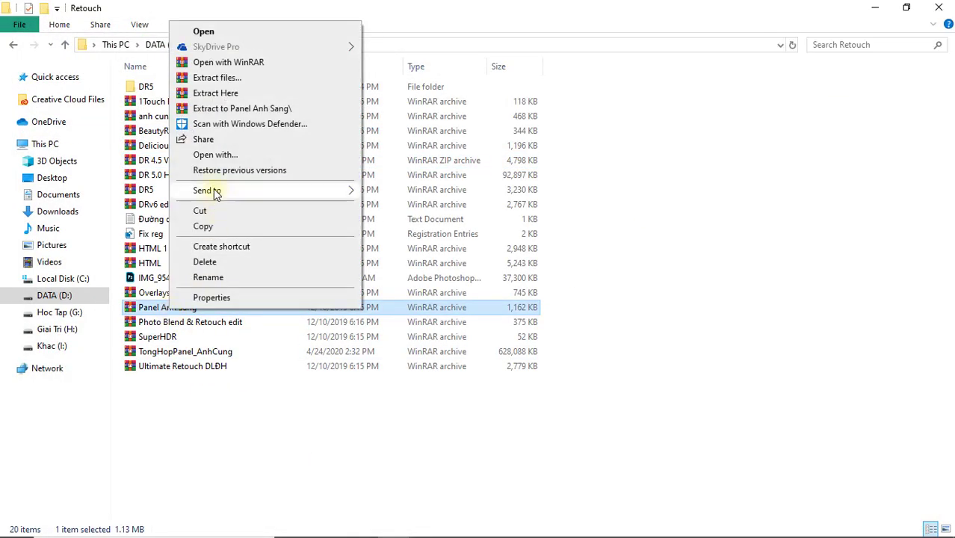
click(231, 93)
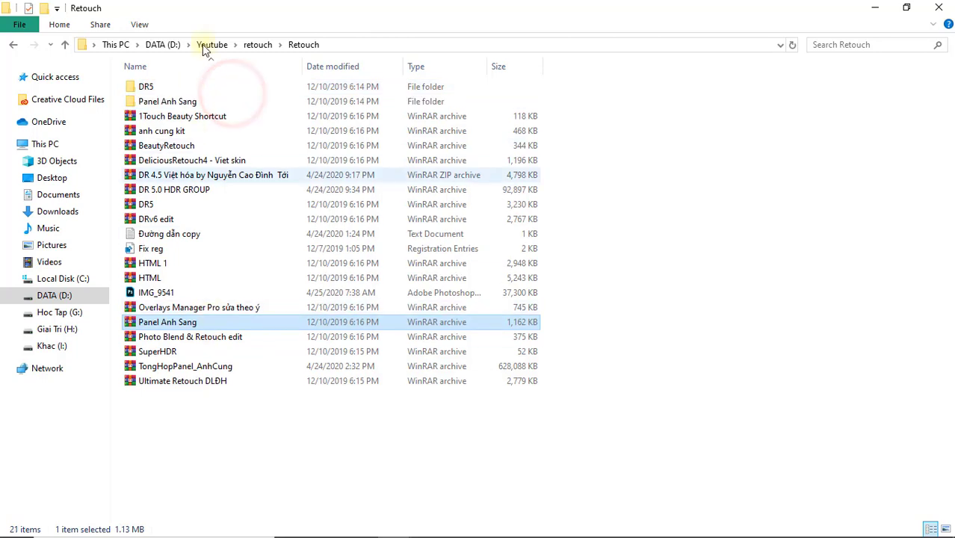
click(209, 432)
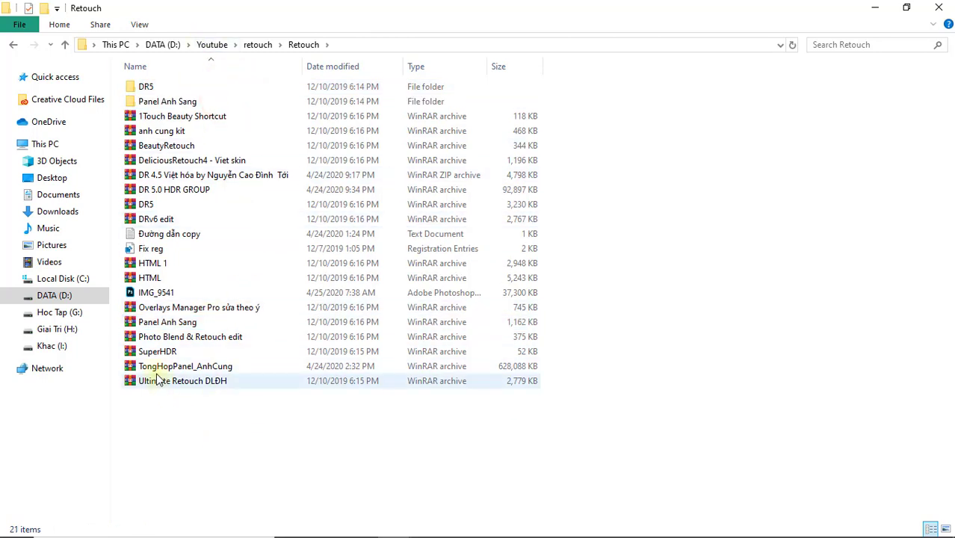
click(157, 337)
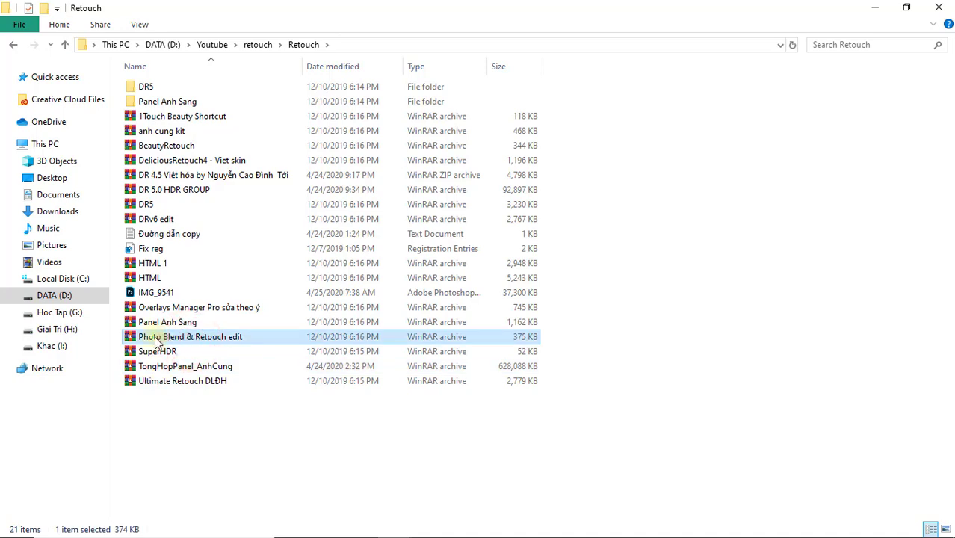
right_click(157, 340)
click(171, 135)
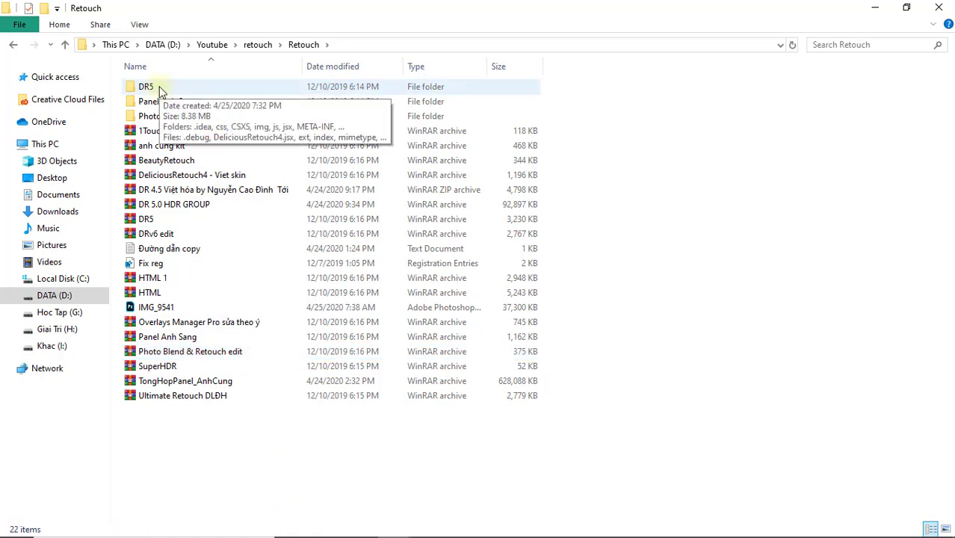
double_click(170, 249)
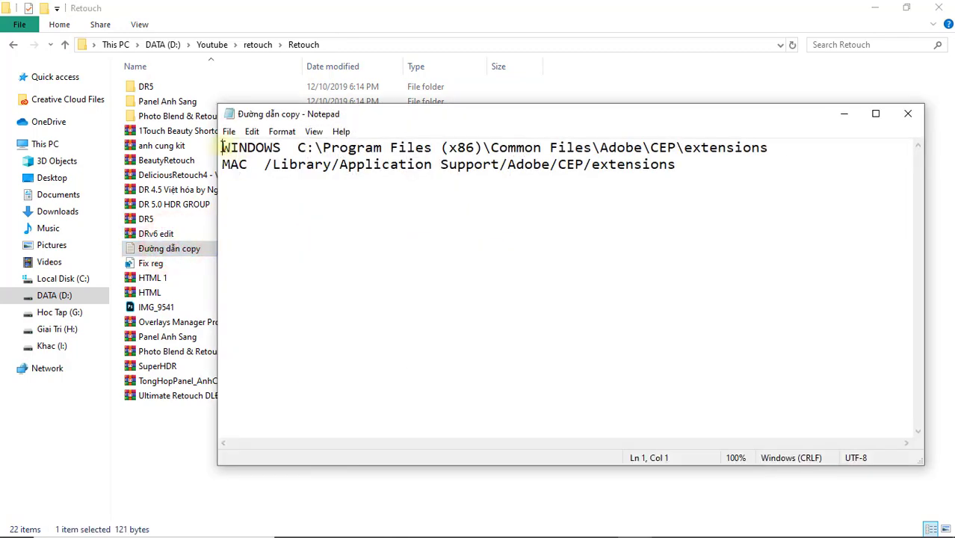
drag(223, 147, 786, 138)
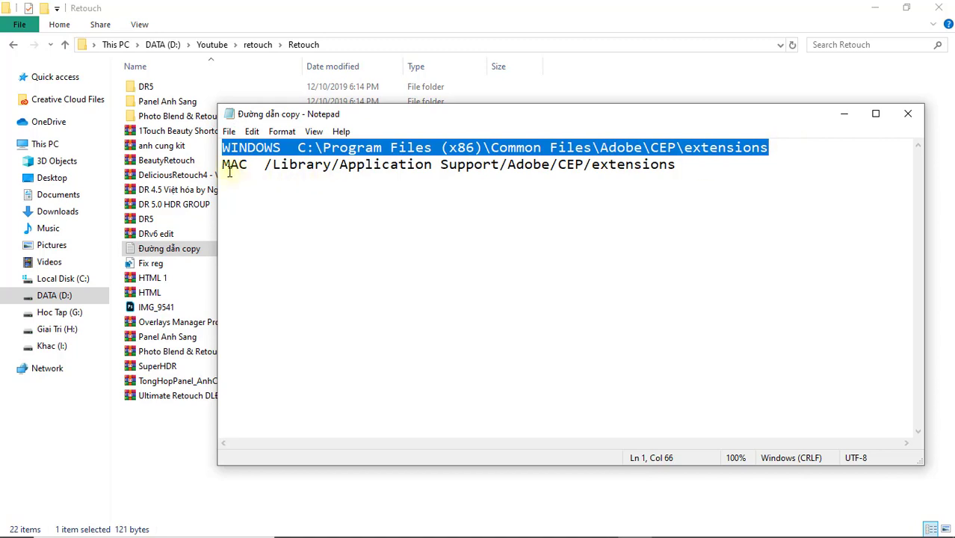
drag(230, 166, 701, 180)
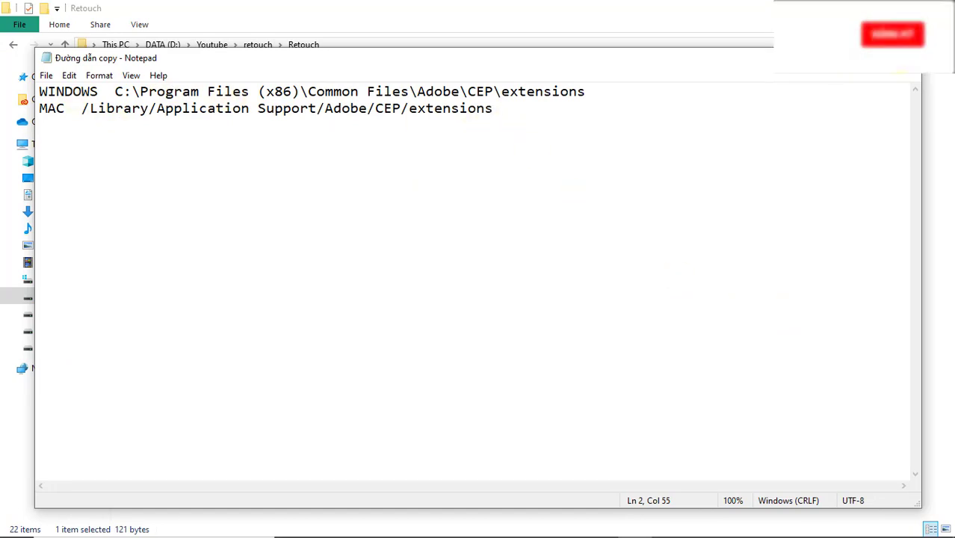
key(alt+F4)
Cut the three extracted folders and go to C:\Program Files (x86)\Common Files\Adobe\CEP\extensions.
drag(160, 121, 148, 87)
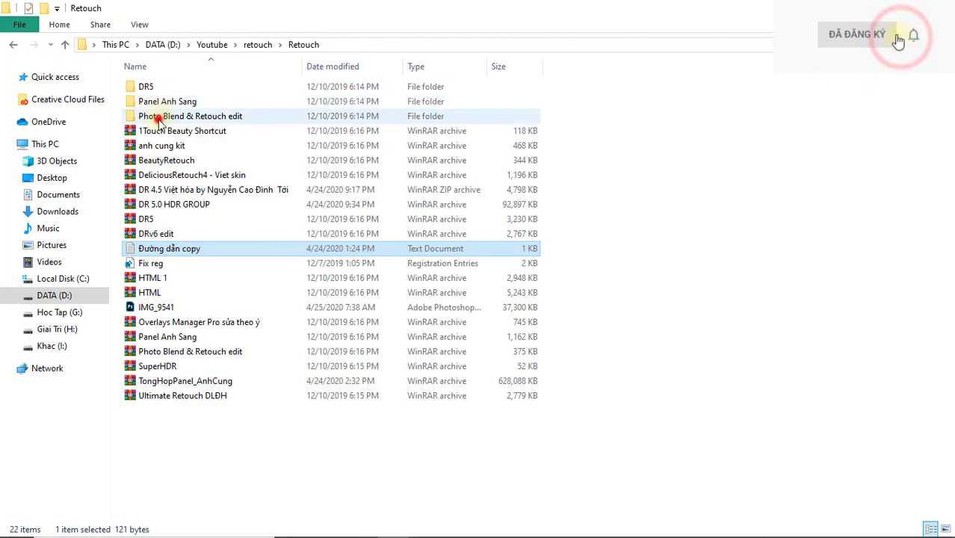
right_click(148, 88)
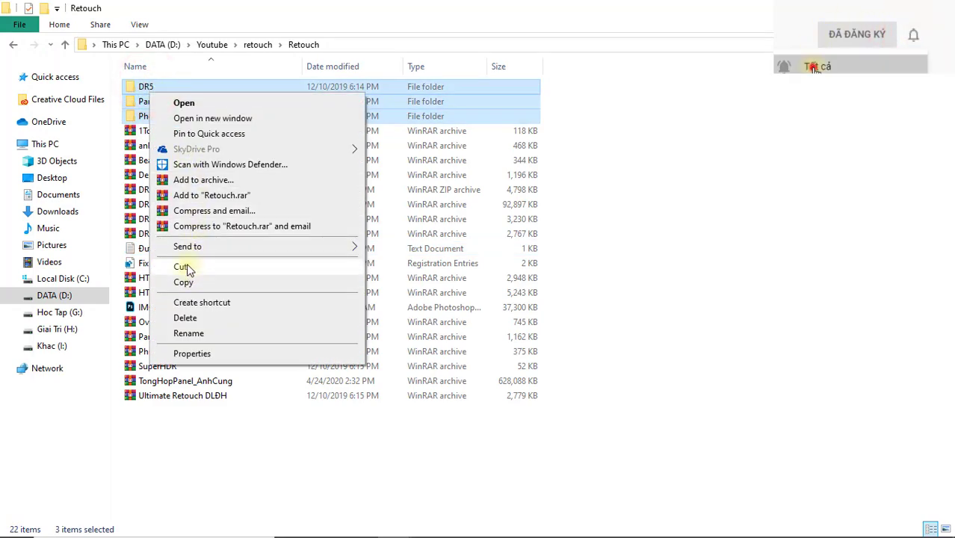
click(187, 268)
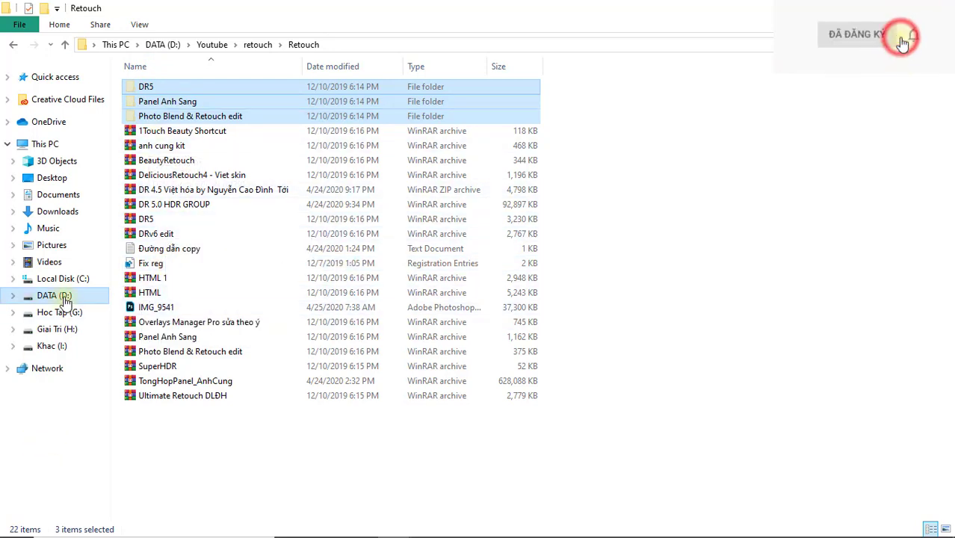
click(69, 281)
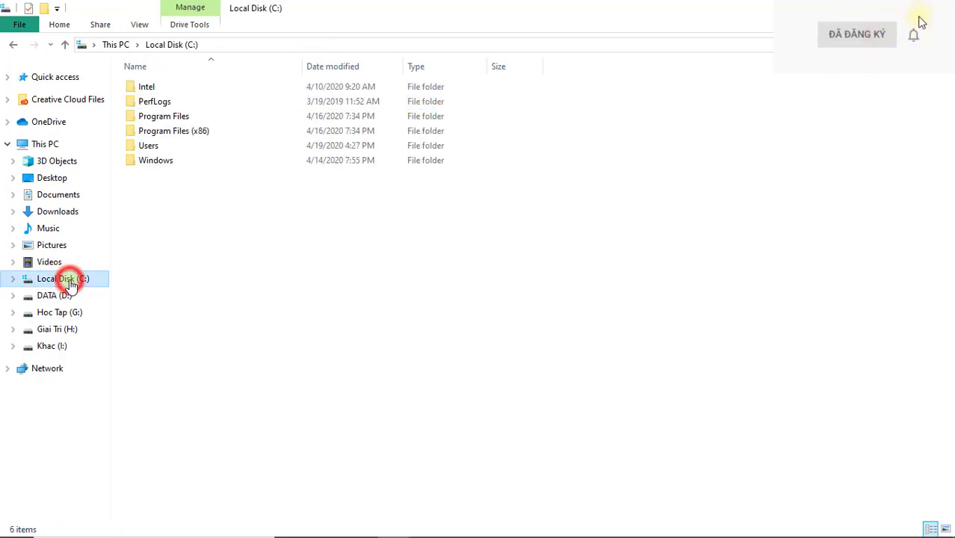
double_click(203, 134)
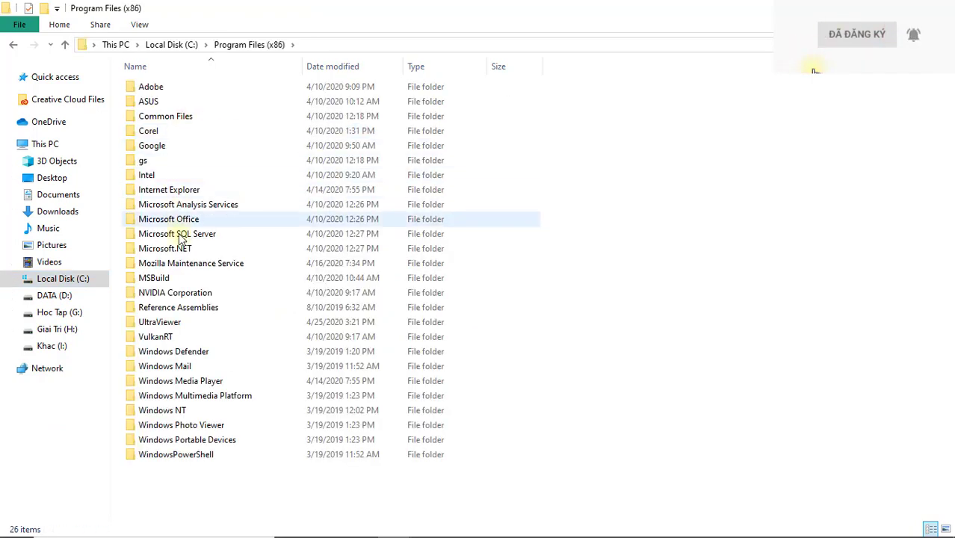
double_click(157, 118)
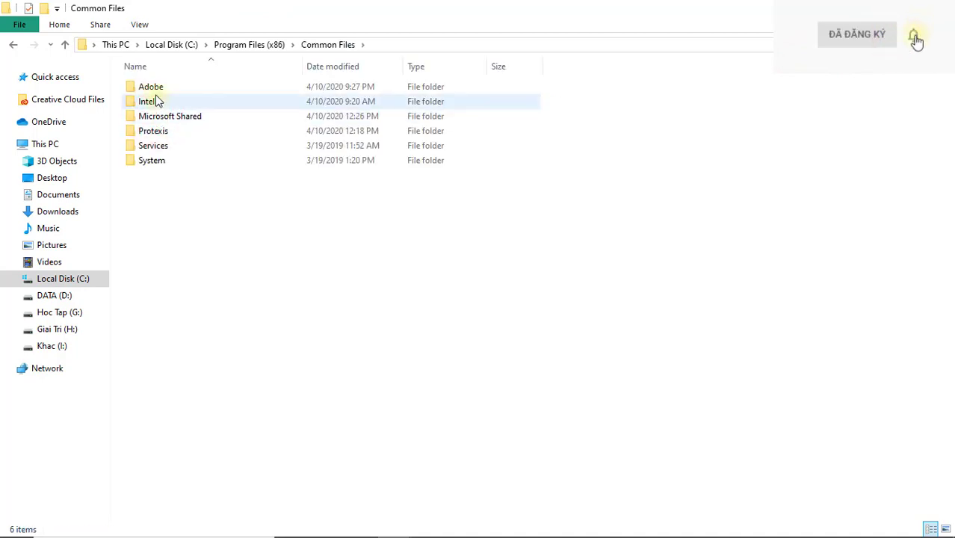
double_click(155, 87)
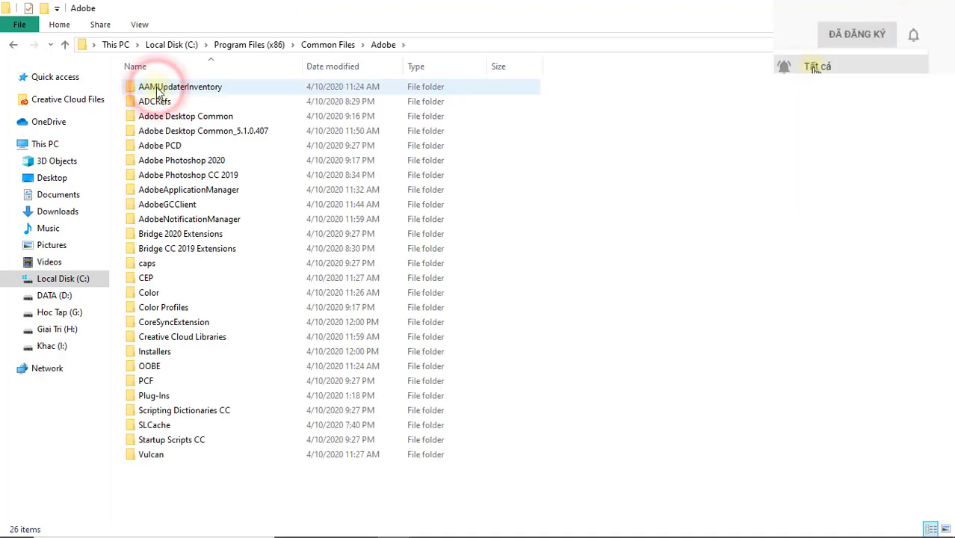
double_click(156, 280)
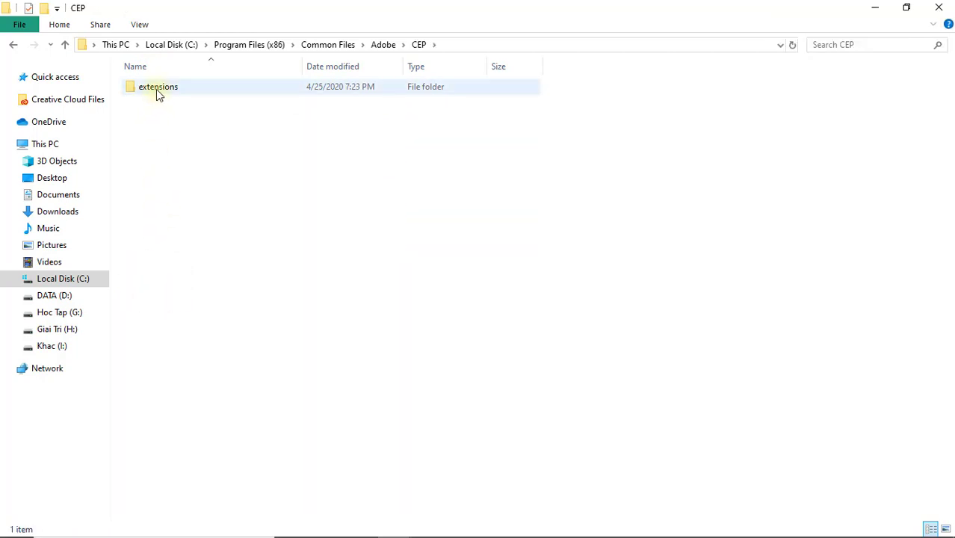
double_click(156, 89)
Paste the folders there with administrator permission, then close File Explorer.
right_click(172, 288)
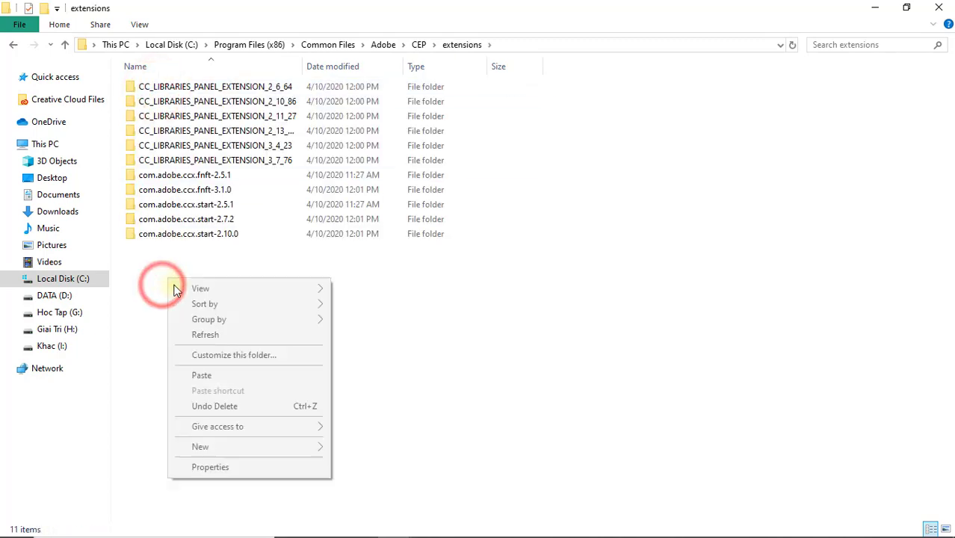
click(199, 376)
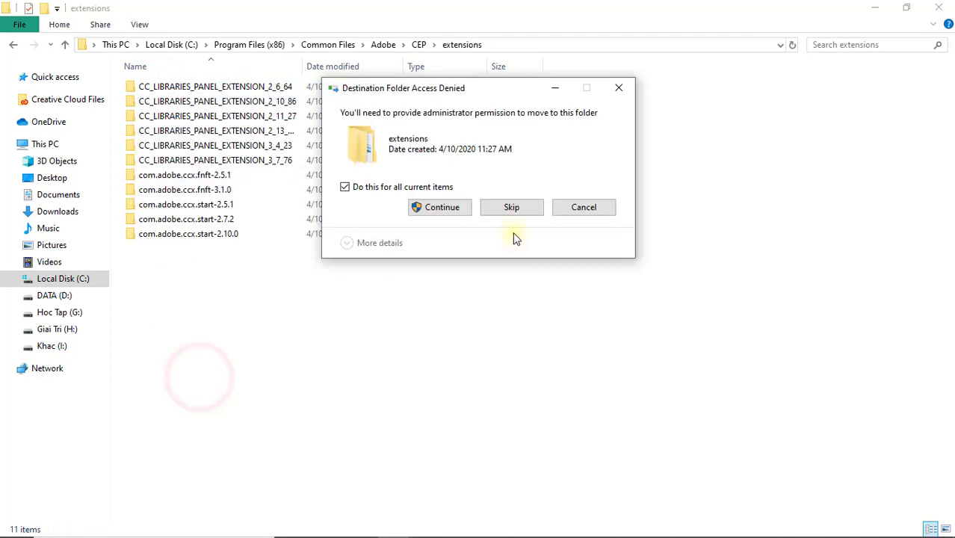
click(457, 209)
click(322, 319)
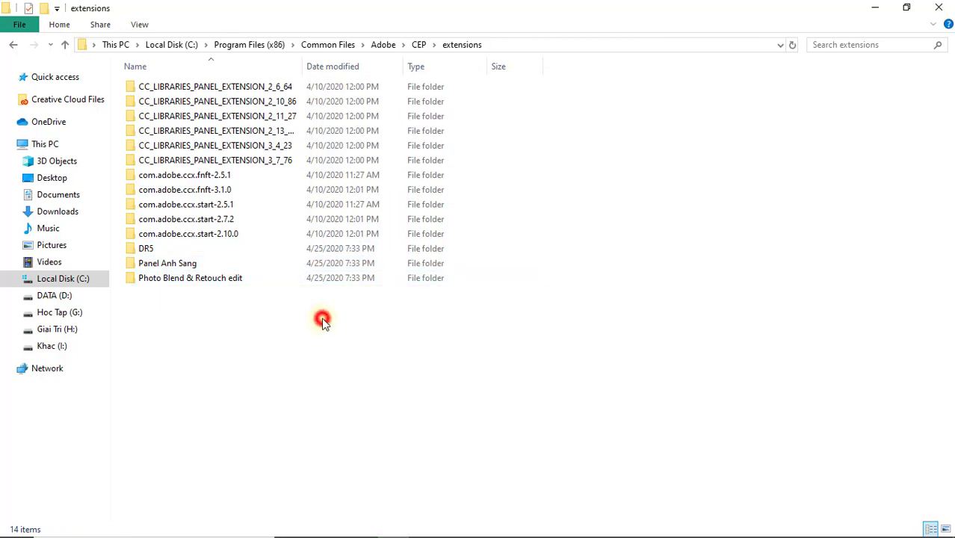
drag(246, 338, 150, 247)
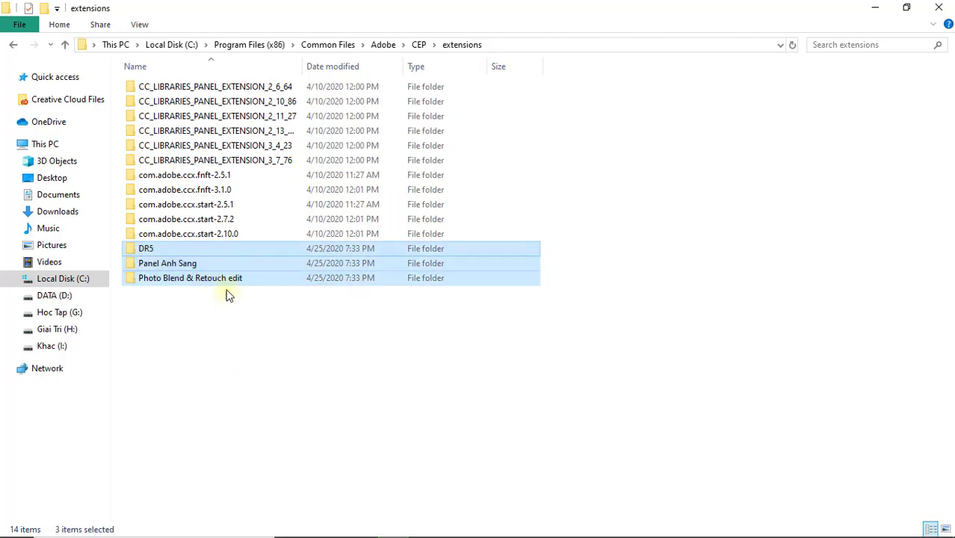
click(939, 6)
Launch Photoshop CC 2019 and check the Window > Extensions list.
click(759, 160)
click(922, 103)
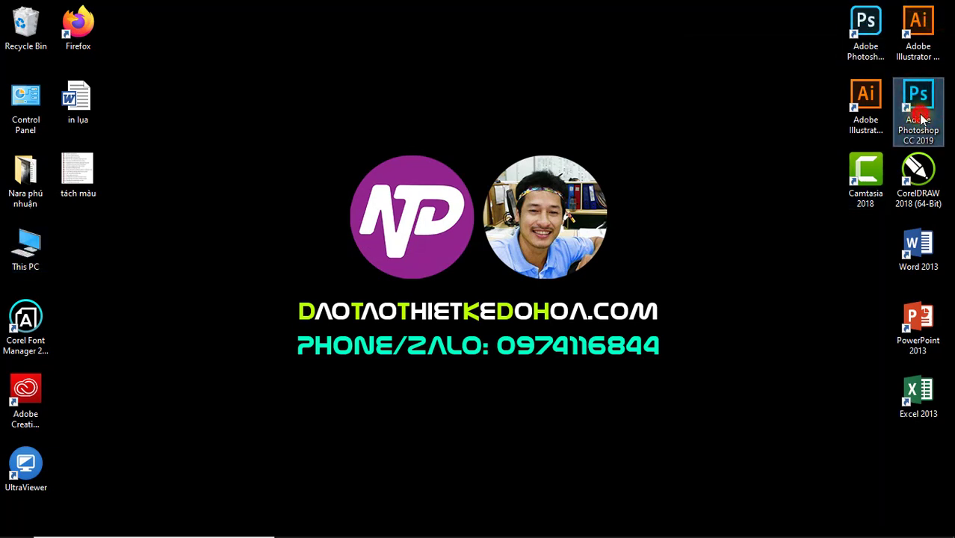
double_click(922, 118)
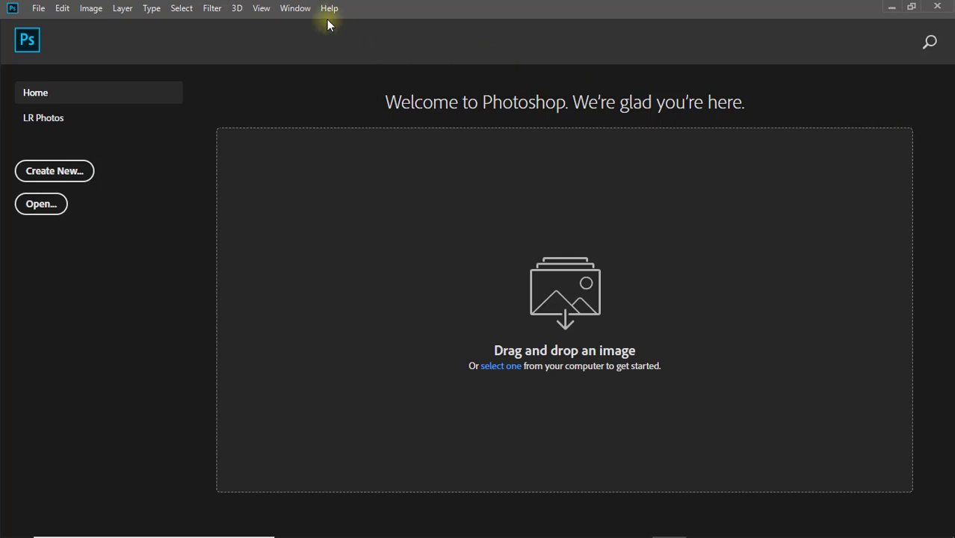
click(299, 16)
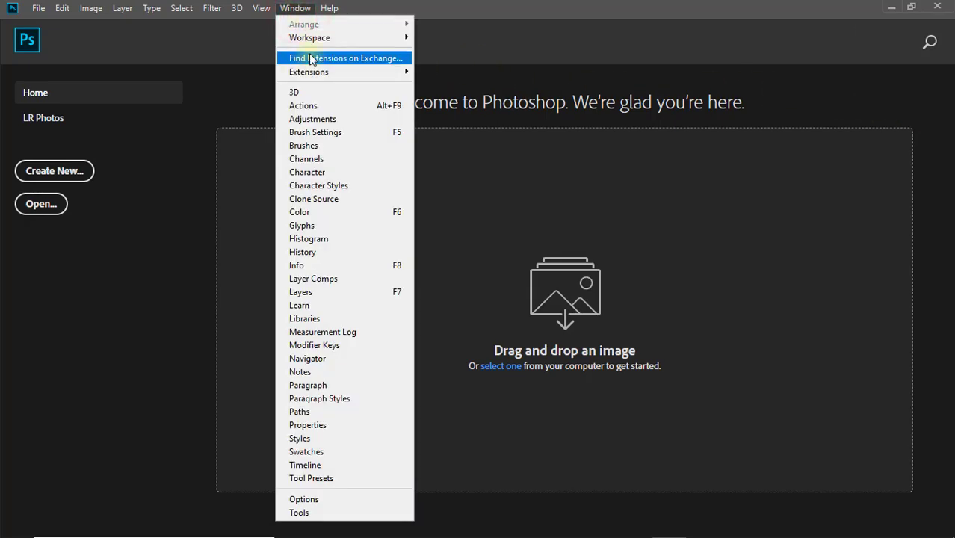
mouse_move(308, 72)
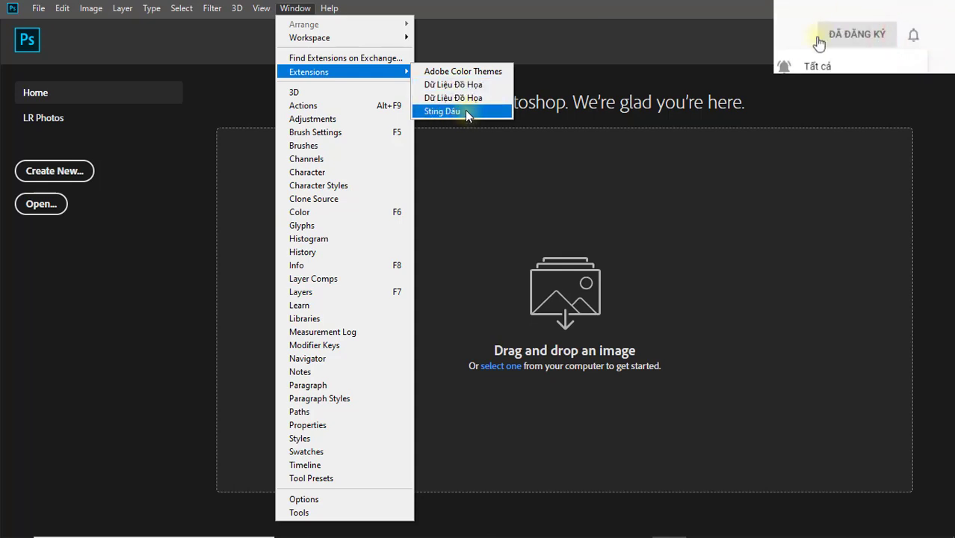
click(448, 112)
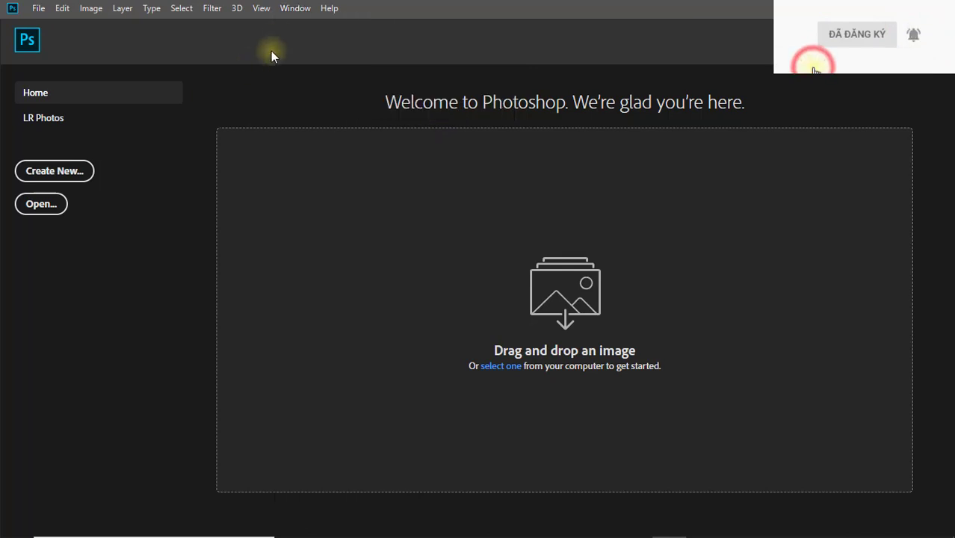
click(263, 8)
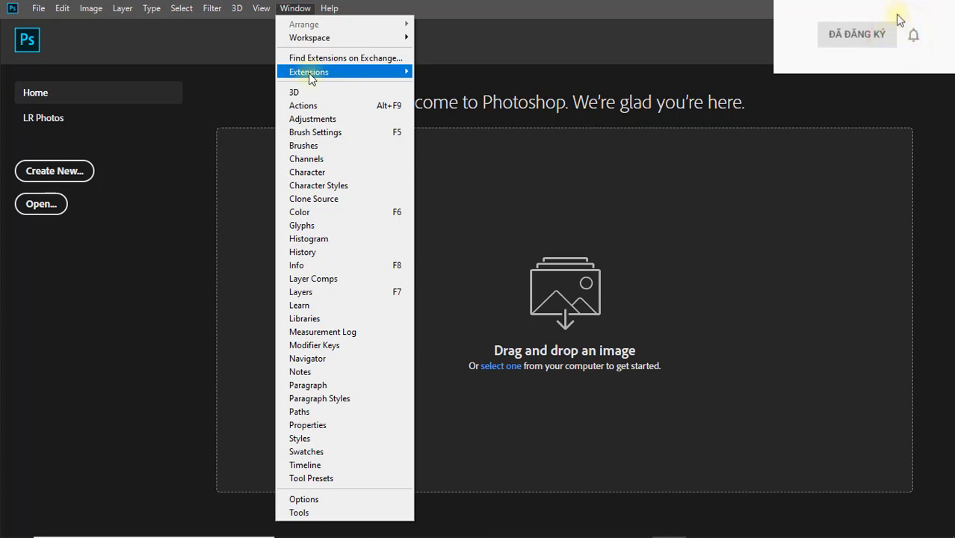
mouse_move(344, 72)
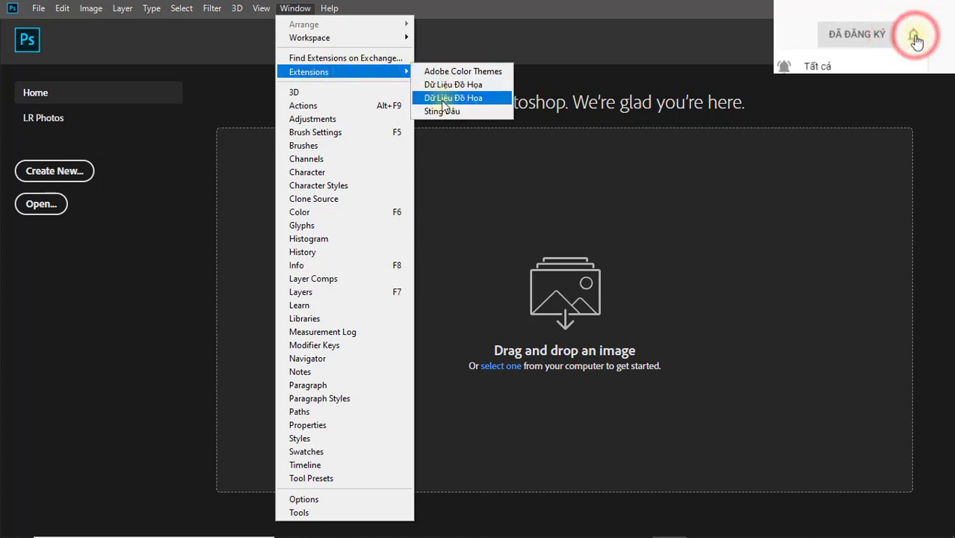
click(181, 130)
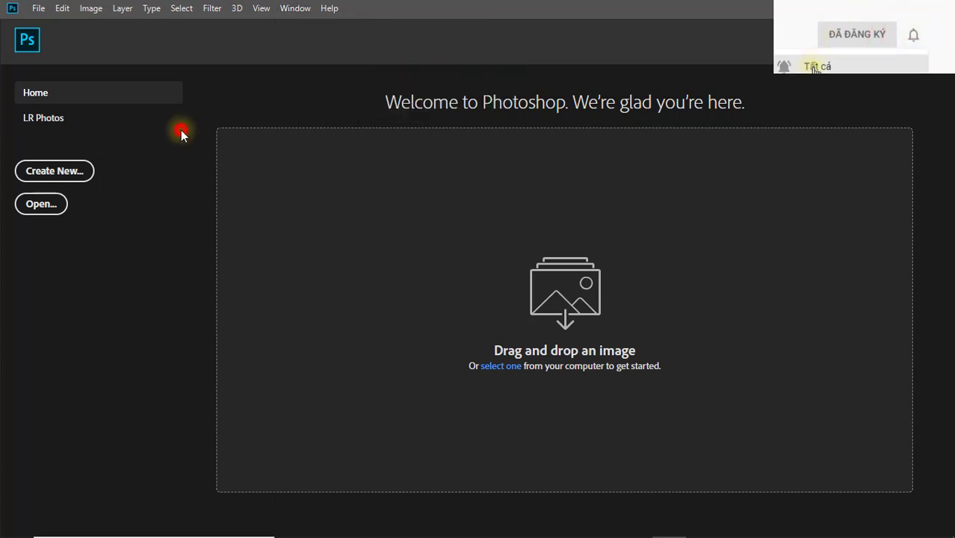
Start opening an image and browse to D:\Youtube\retouch.
click(41, 204)
click(70, 274)
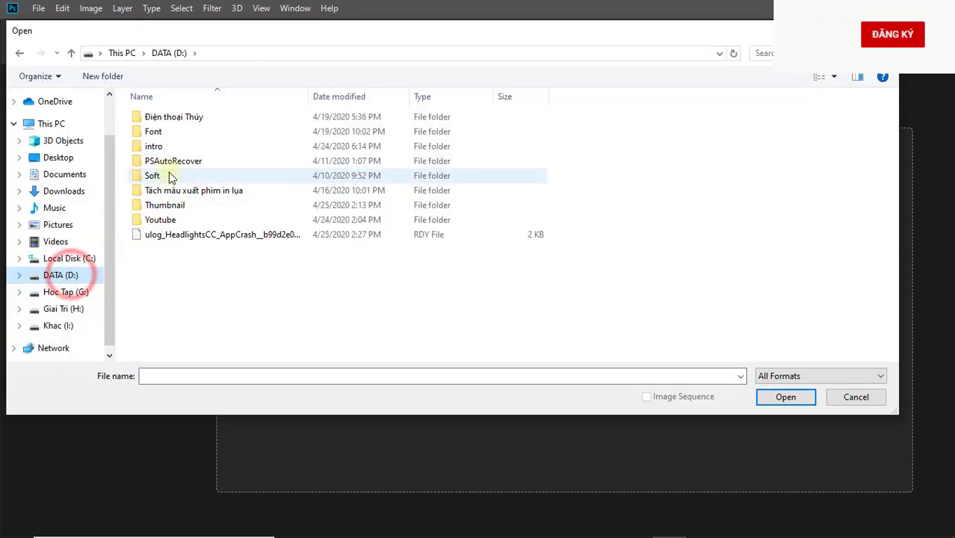
double_click(160, 219)
double_click(297, 224)
Open struggle-3805349.jpg, then open the Sting Dầu extension and dock it at right.
double_click(858, 139)
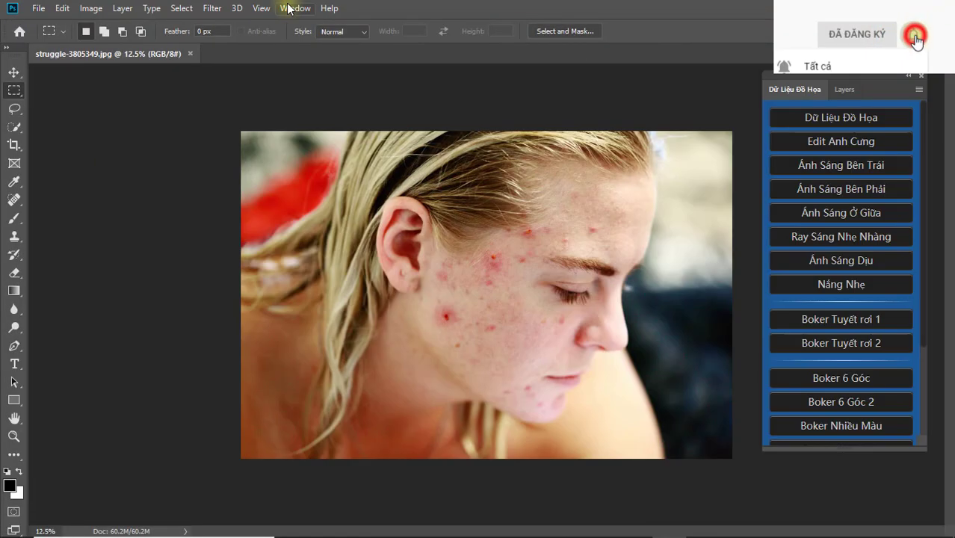
click(285, 8)
mouse_move(349, 67)
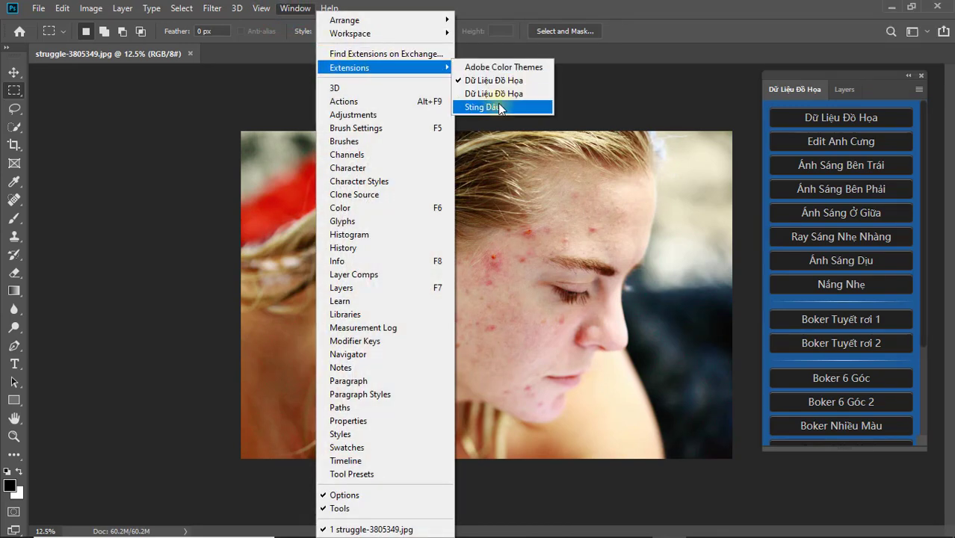
click(495, 106)
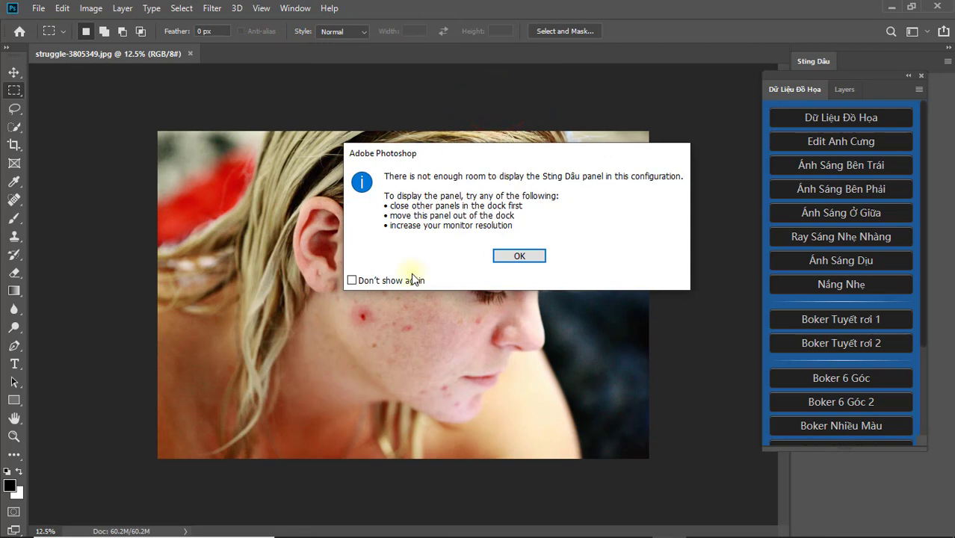
click(520, 256)
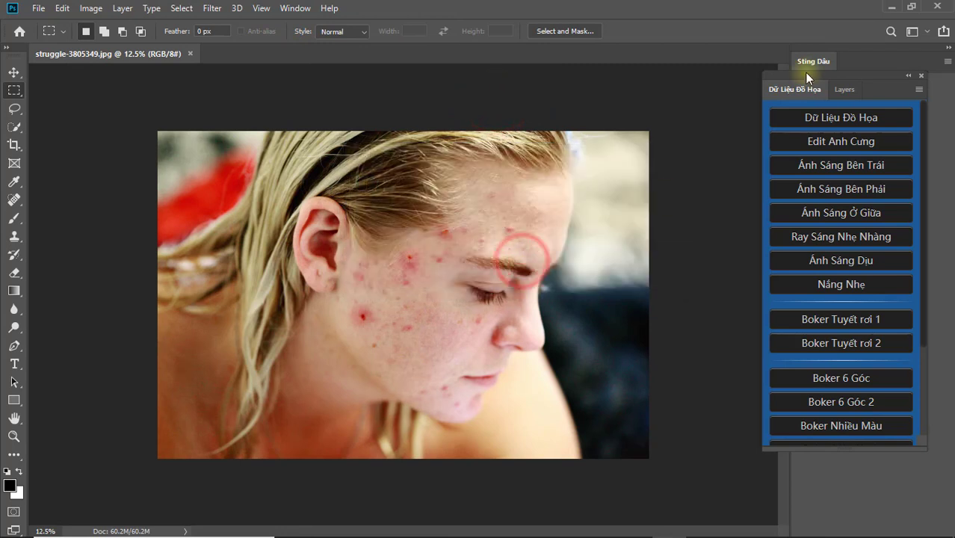
drag(812, 63, 586, 87)
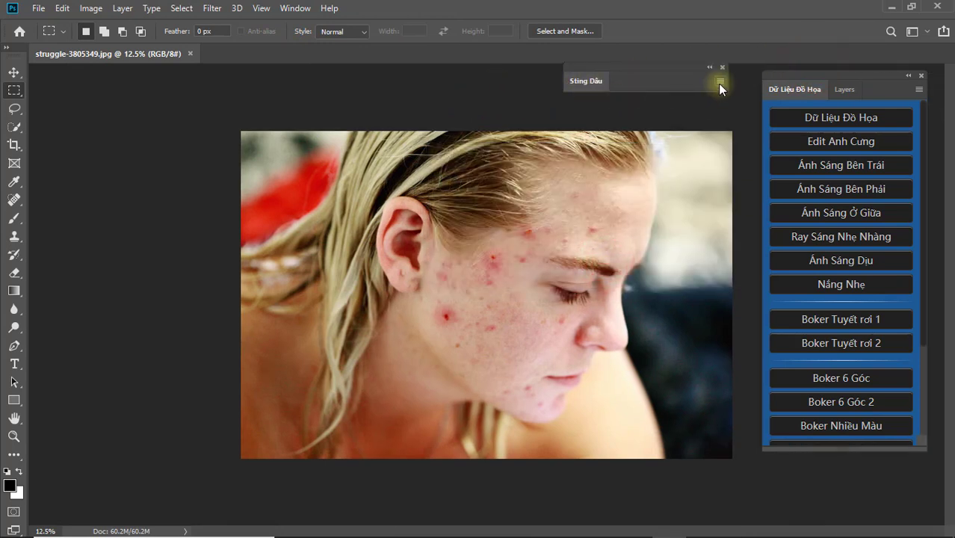
click(719, 82)
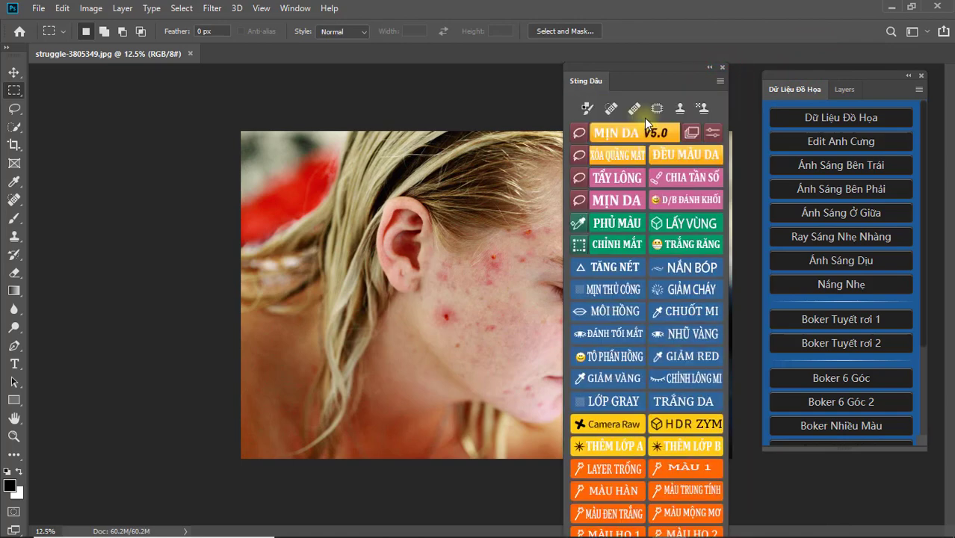
mouse_move(586, 77)
mouse_down()
mouse_move(786, 110)
mouse_move(813, 19)
mouse_up()
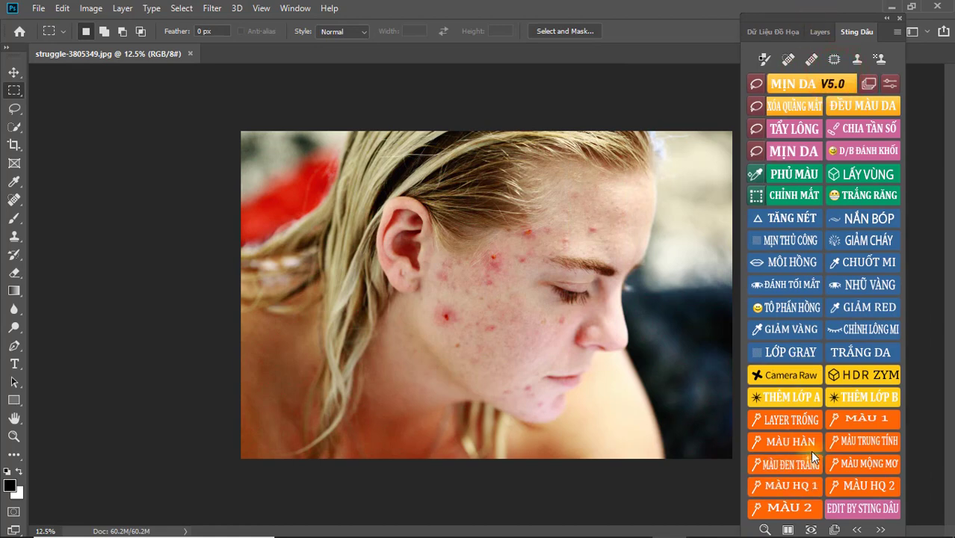
Move the Layers panel beside the canvas, try the TRẮNG DA whitening preset, then remove it.
drag(827, 30, 140, 25)
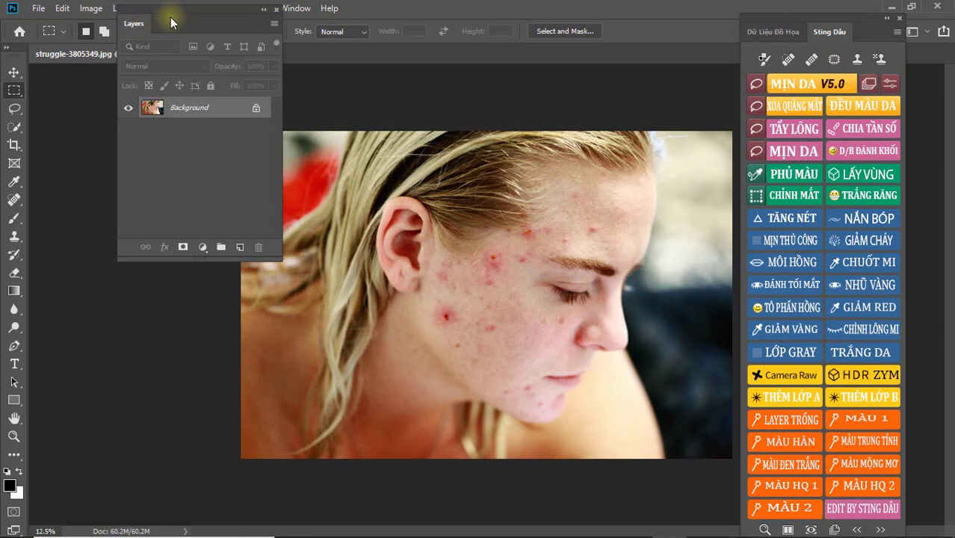
drag(123, 29, 74, 104)
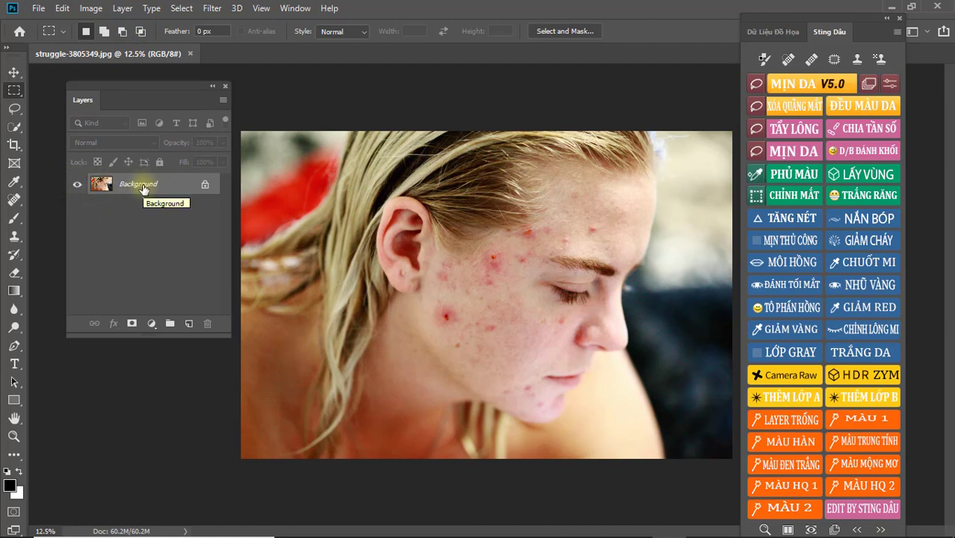
click(868, 353)
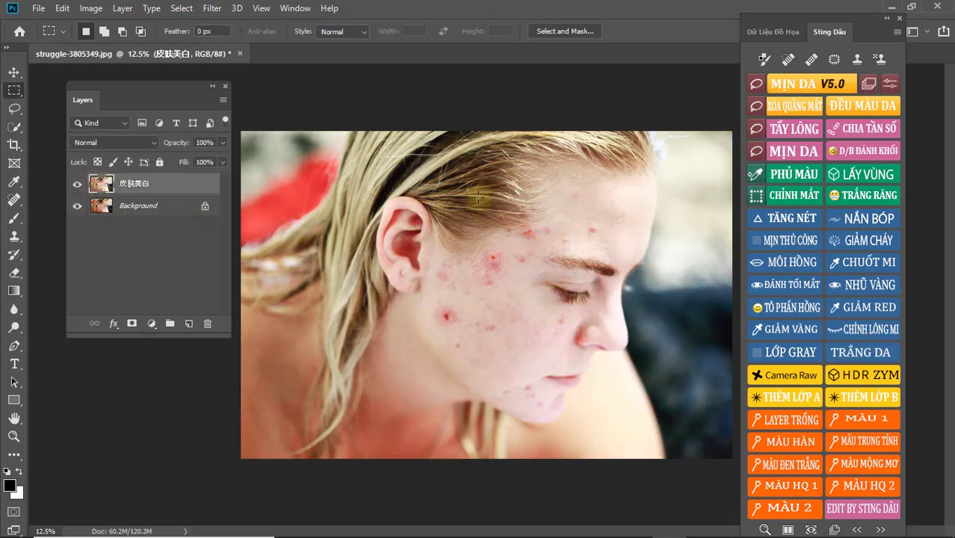
click(77, 186)
Try the Ray Sáng Nhẹ Nhàng light-ray and Boker Tuyết rơi 1 effects, then delete both groups.
click(786, 35)
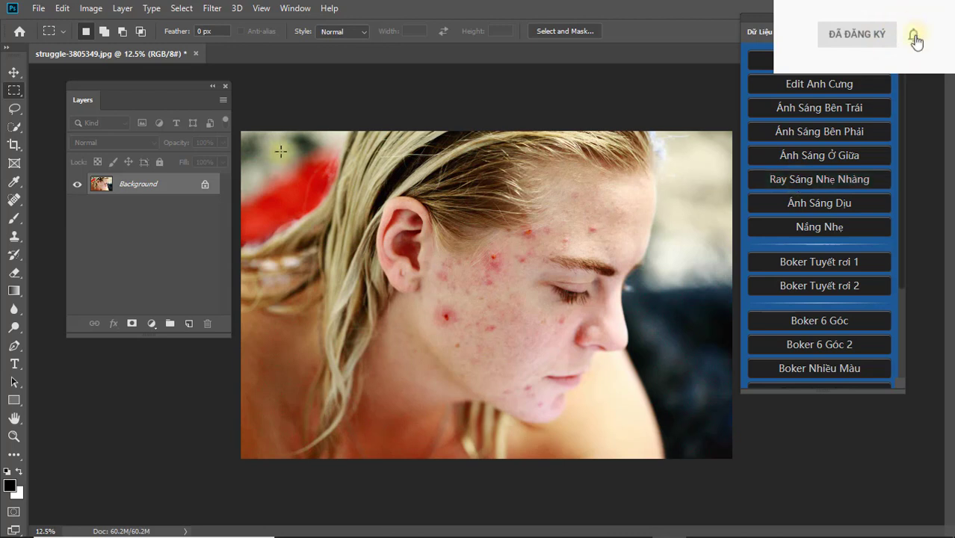
click(820, 180)
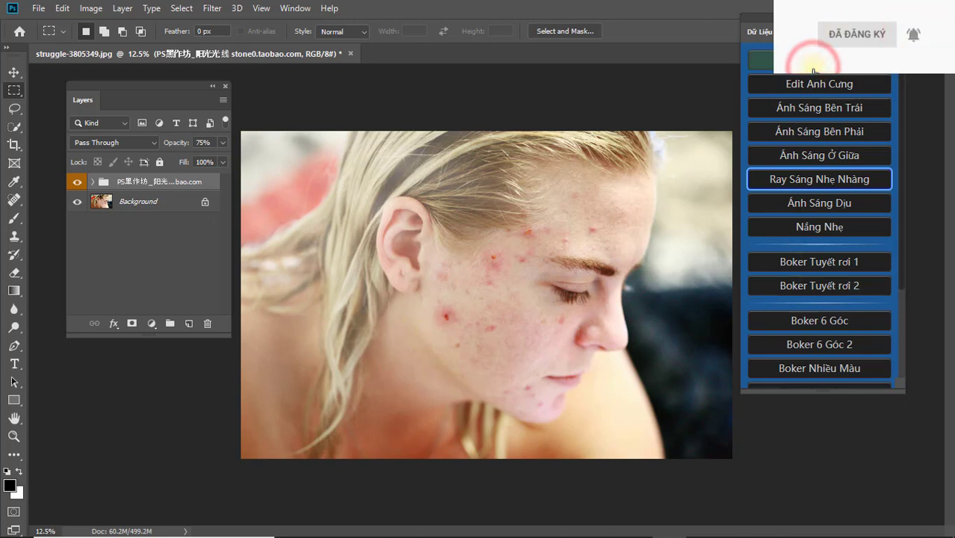
click(835, 269)
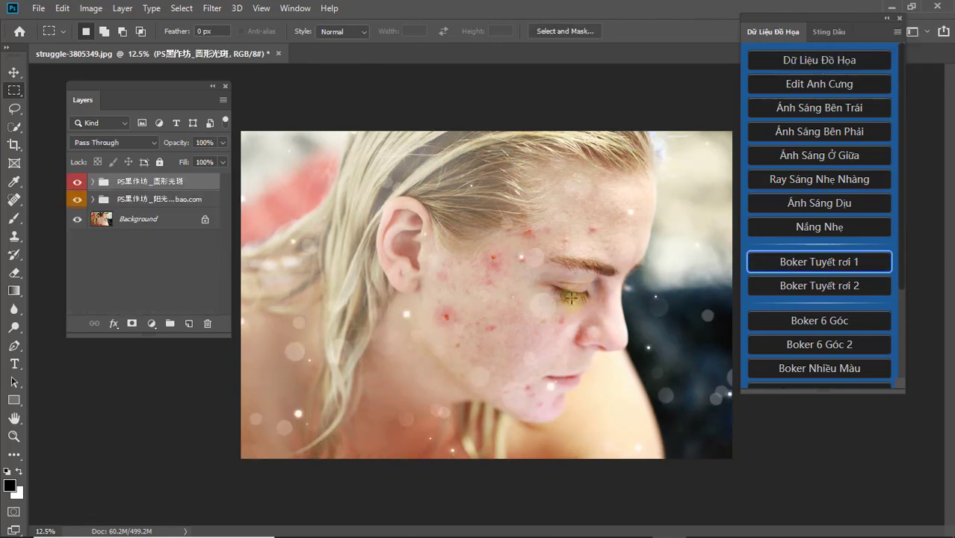
shift+click(147, 209)
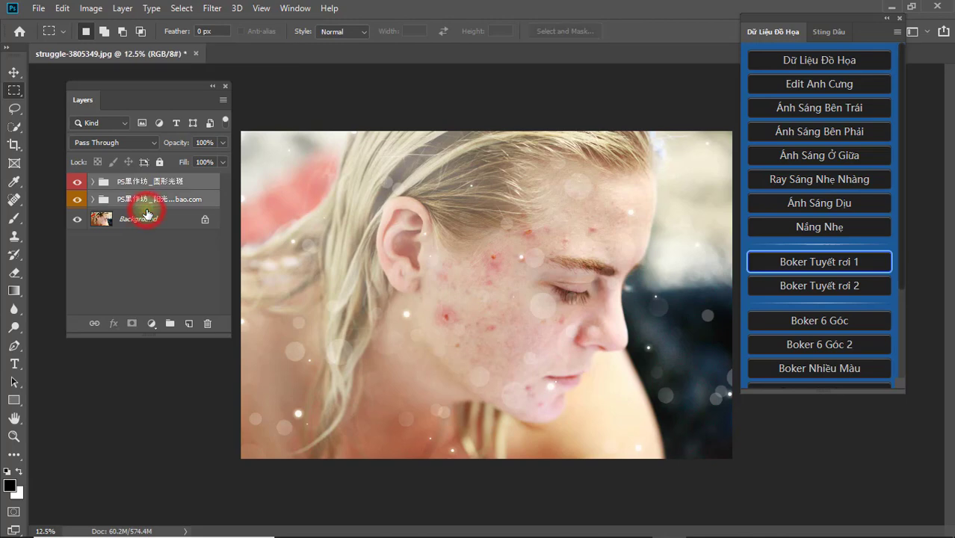
click(208, 326)
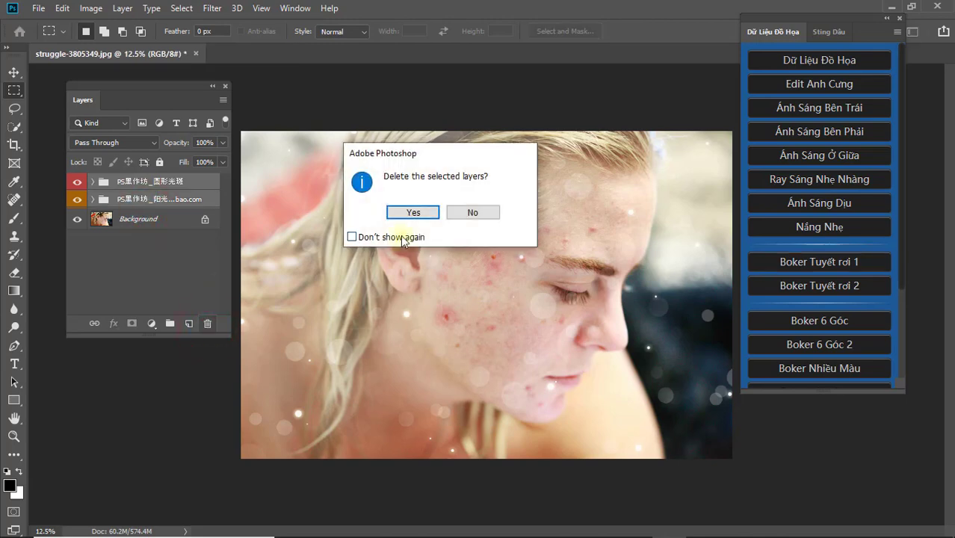
click(410, 215)
Run Sting Dầu's MỊN DA V5.0 smoothing script, continuing twice through the DR4.13 dialog.
key(v)
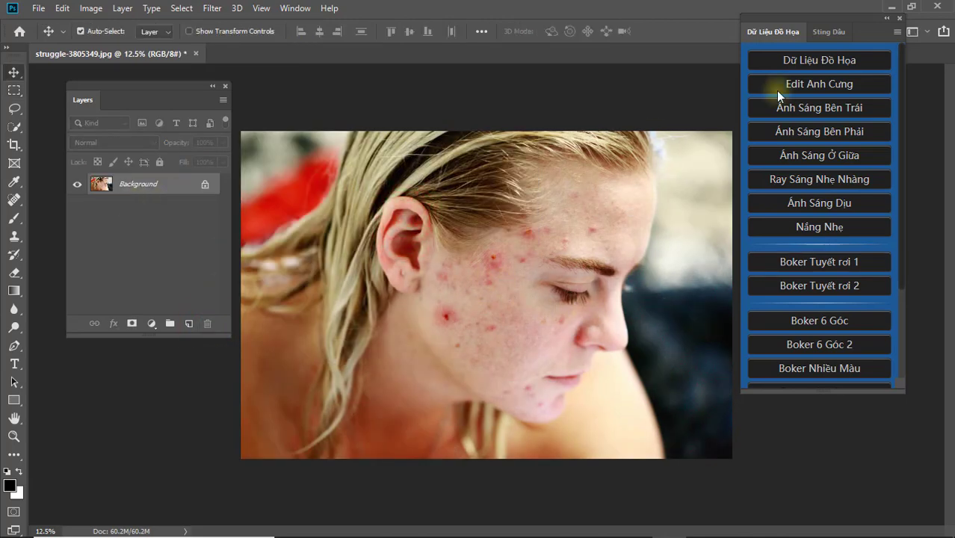
click(828, 32)
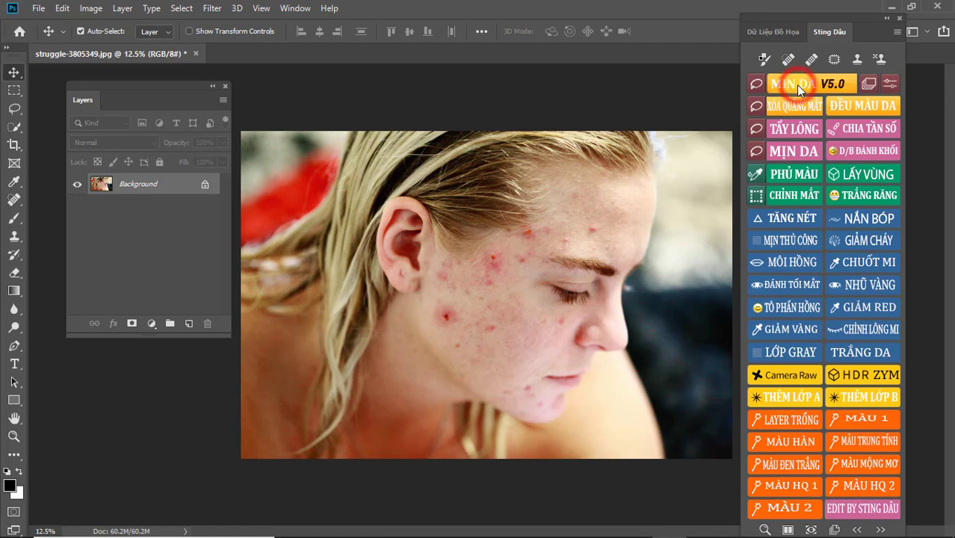
click(796, 85)
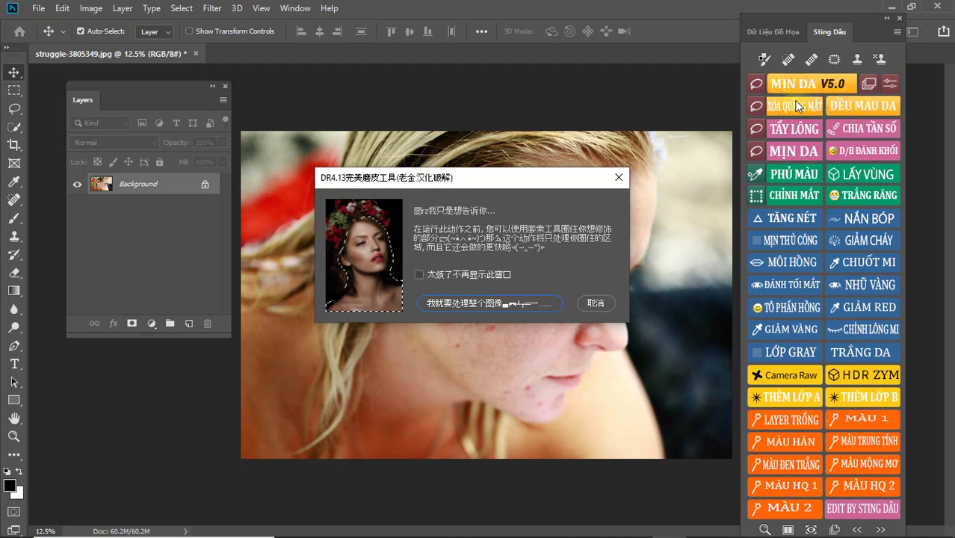
click(477, 302)
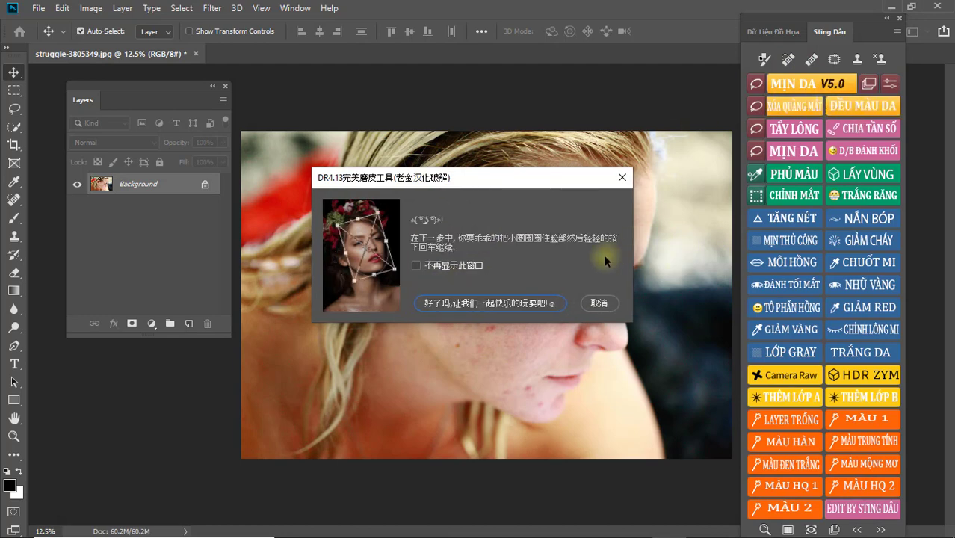
click(497, 304)
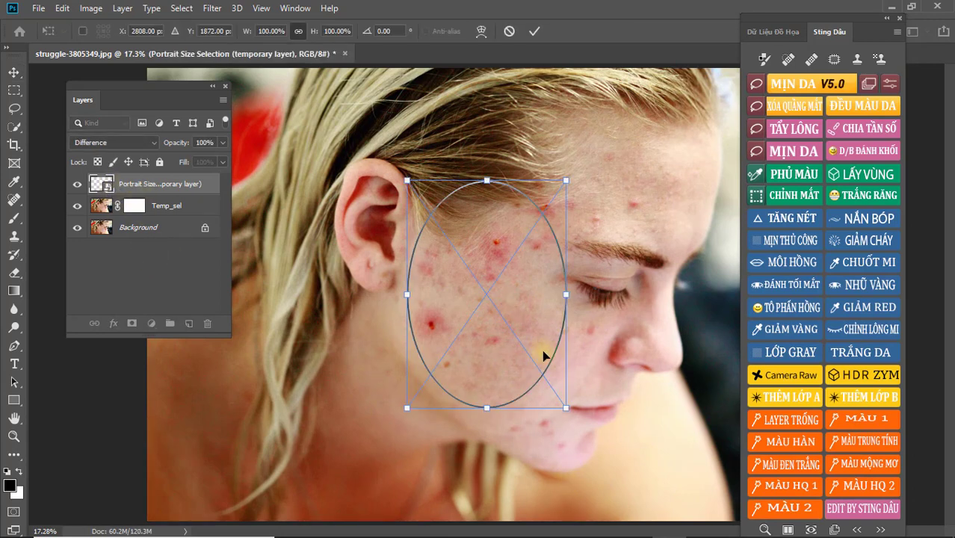
Stretch and reposition the ellipse over the whole face, then commit it to run smoothing.
drag(566, 297, 700, 294)
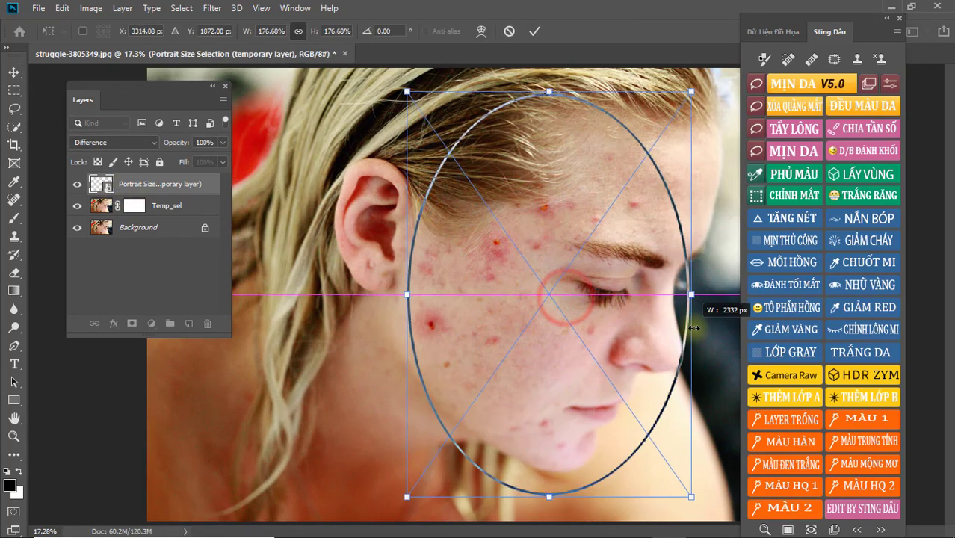
drag(609, 339, 632, 322)
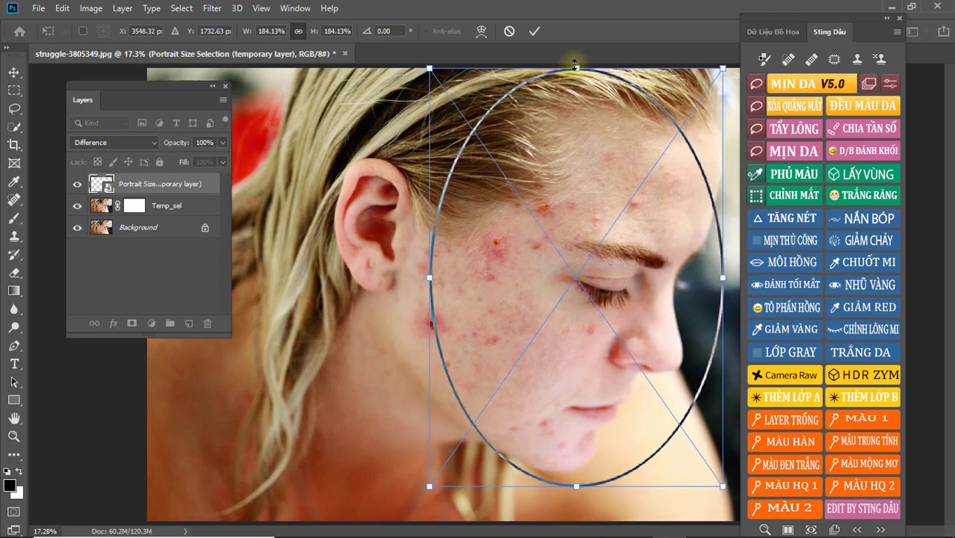
drag(575, 65, 576, 88)
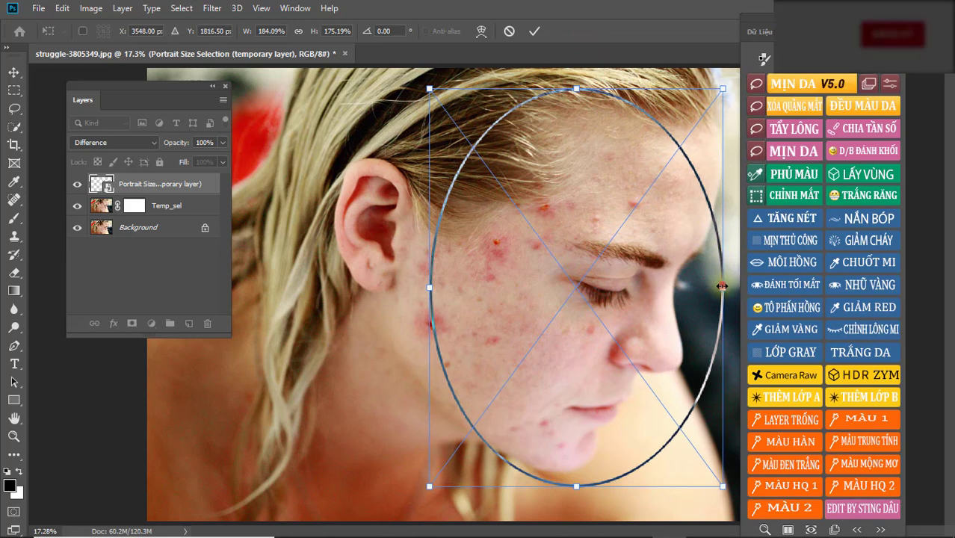
drag(722, 287, 748, 258)
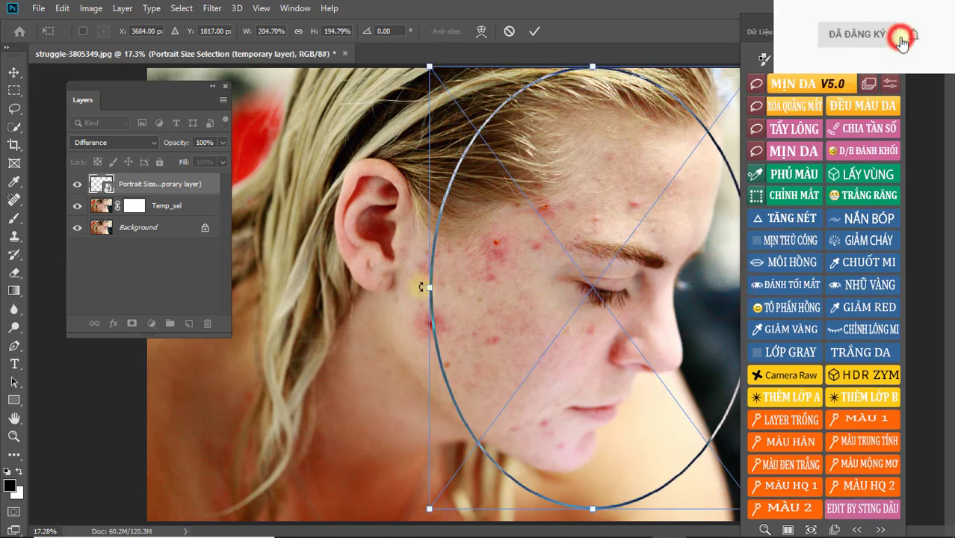
drag(430, 287, 320, 286)
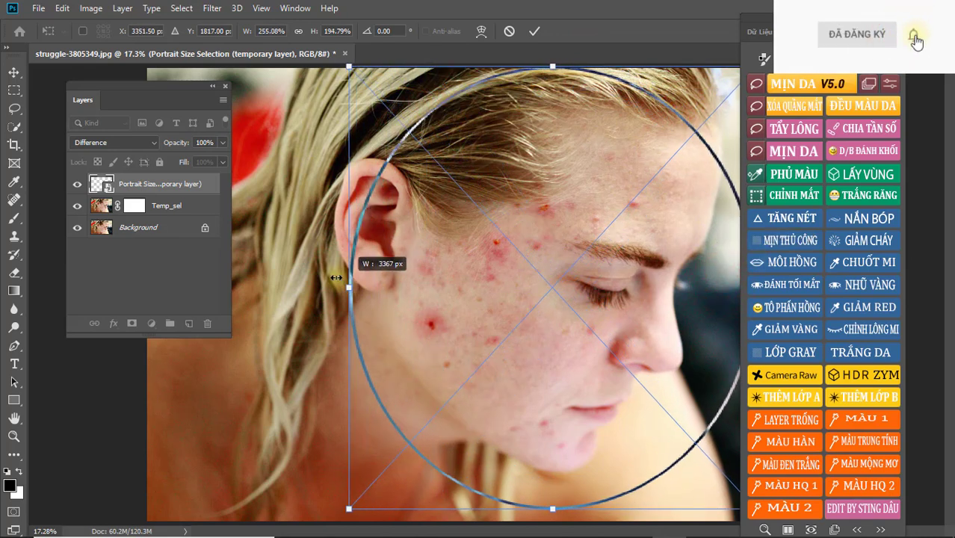
drag(453, 319, 462, 301)
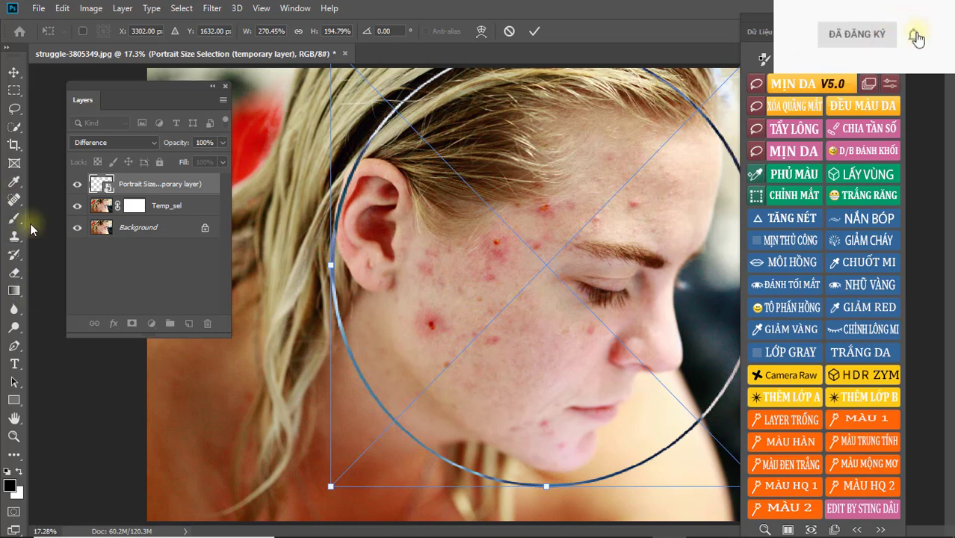
key(Return)
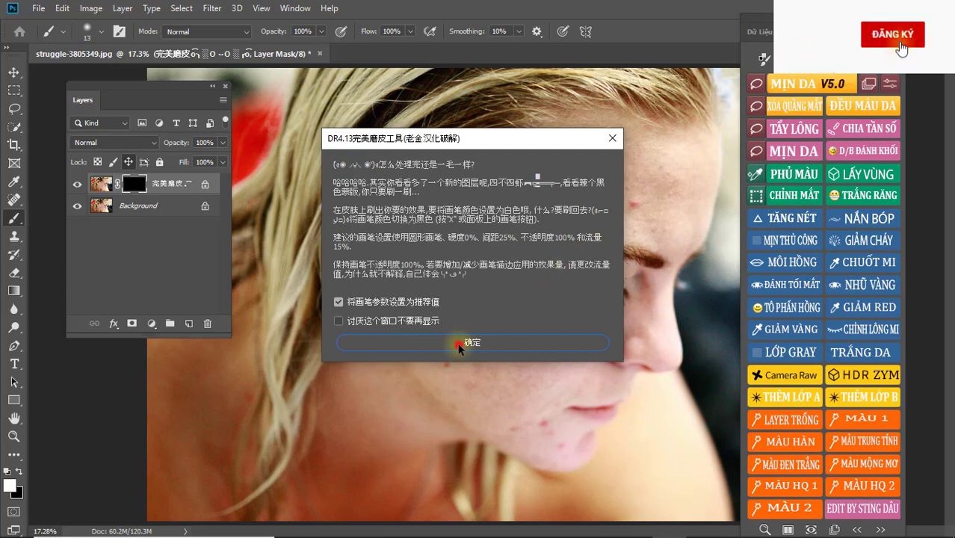
Accept the recommended brush settings and paint smoothing over cheek and lower-cheek blemishes on the mask.
click(458, 343)
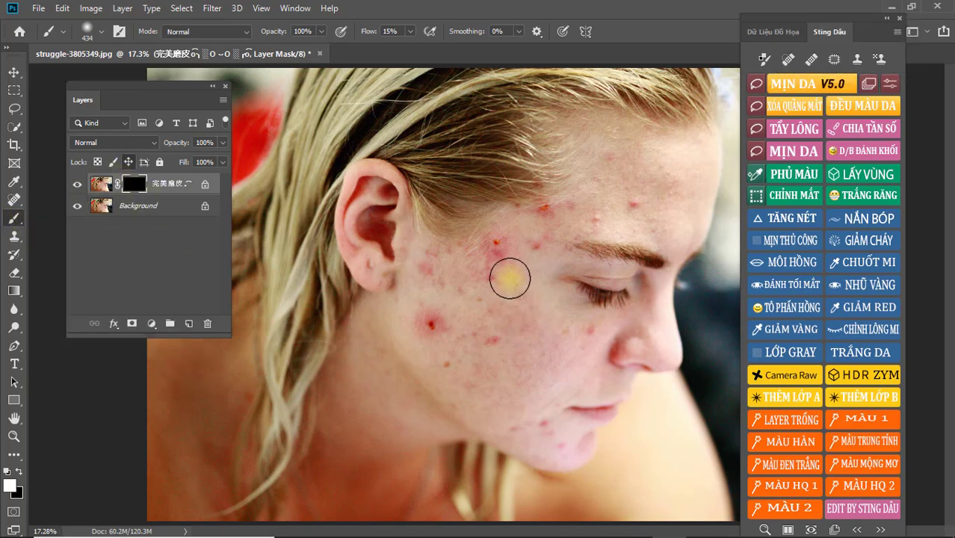
scroll(512, 237, up, 1)
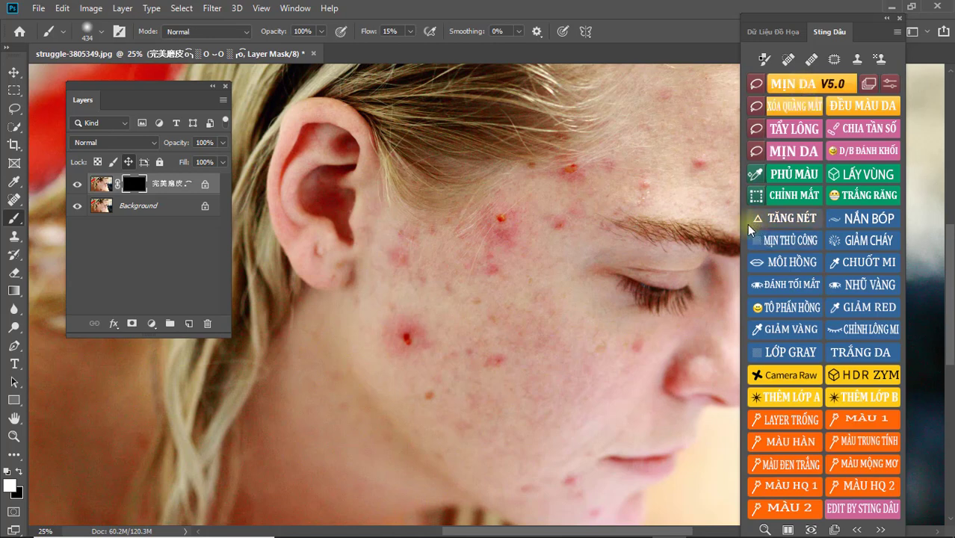
click(504, 366)
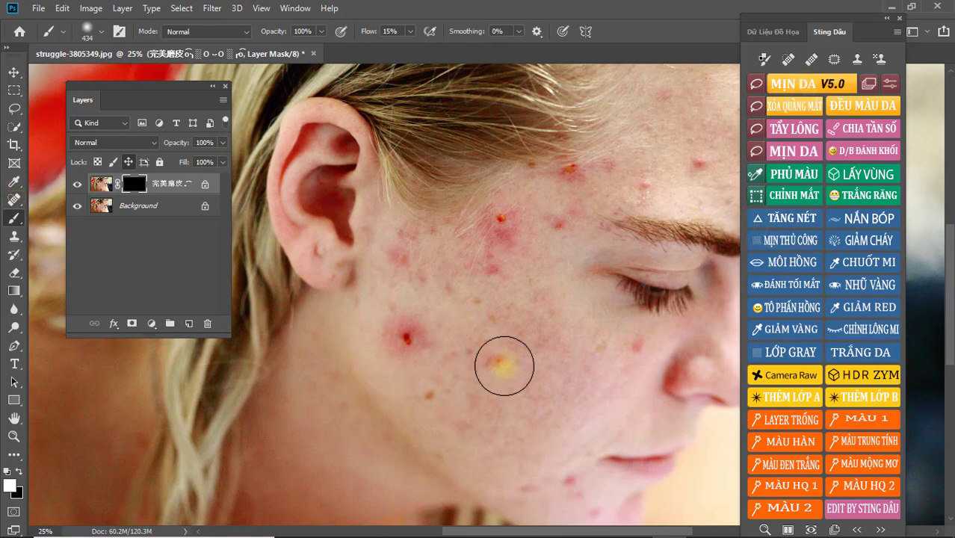
click(496, 355)
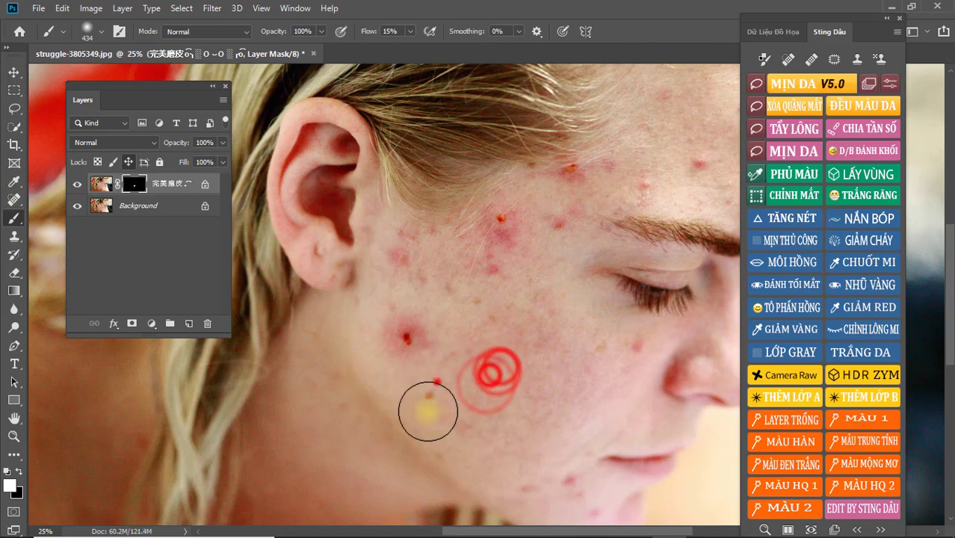
click(426, 405)
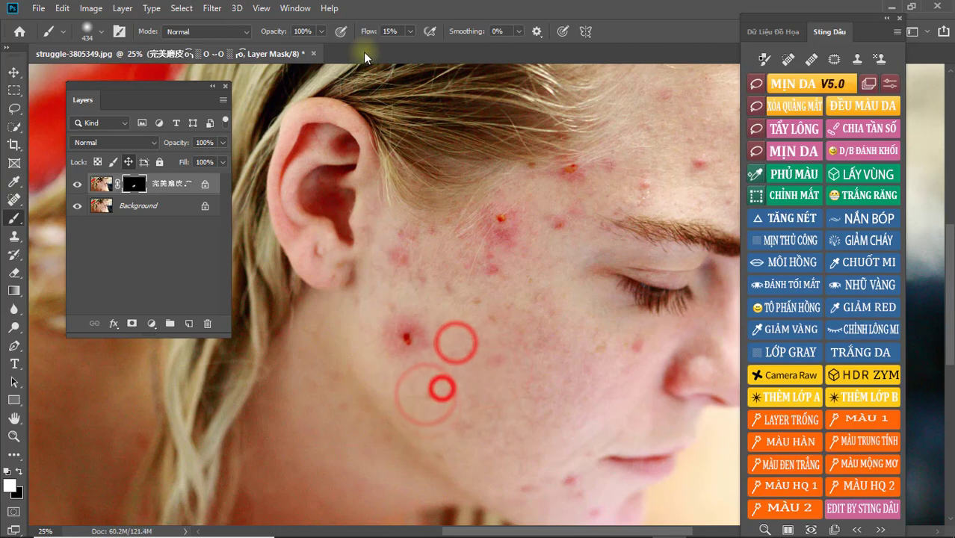
Raise brush flow to 100% and reveal smoothing near the hairline and central forehead.
drag(364, 32, 386, 37)
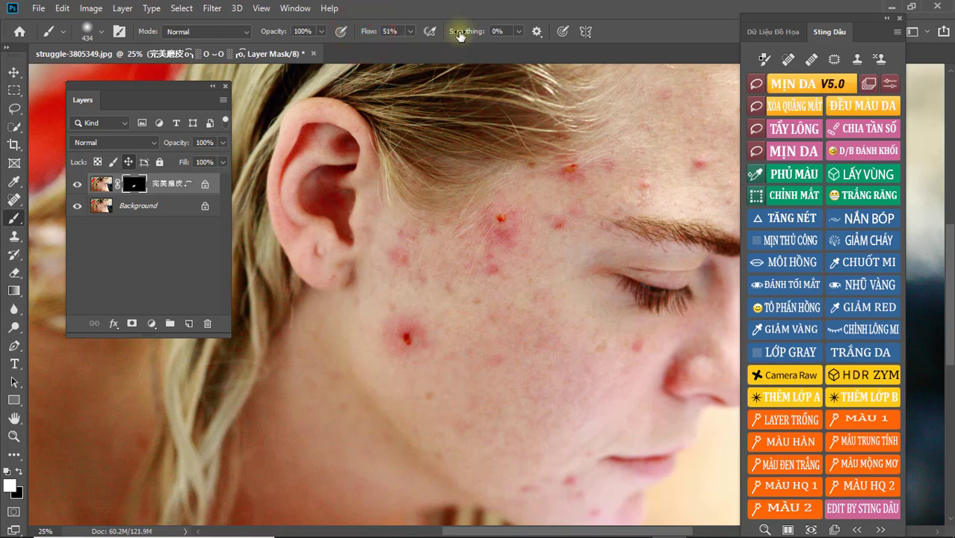
drag(410, 39, 429, 45)
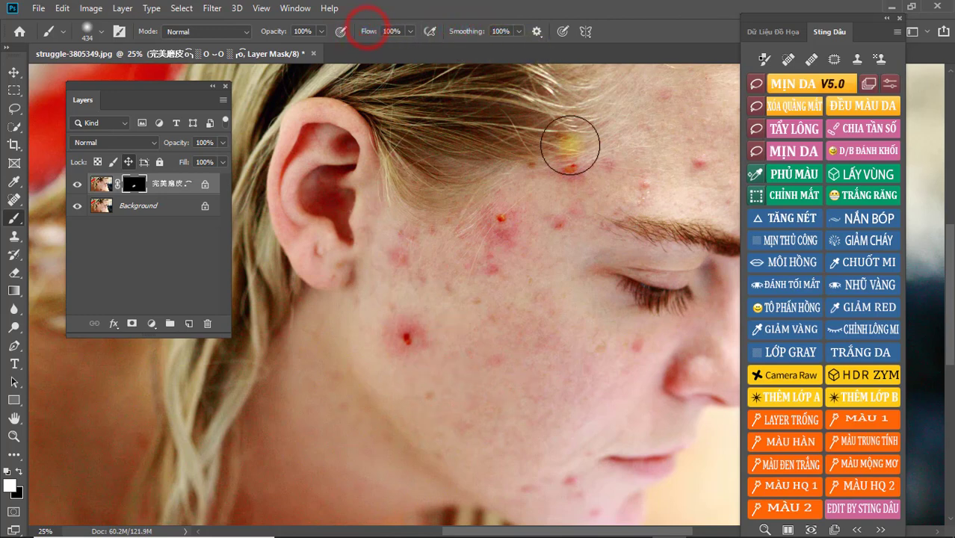
click(554, 208)
drag(550, 271, 329, 389)
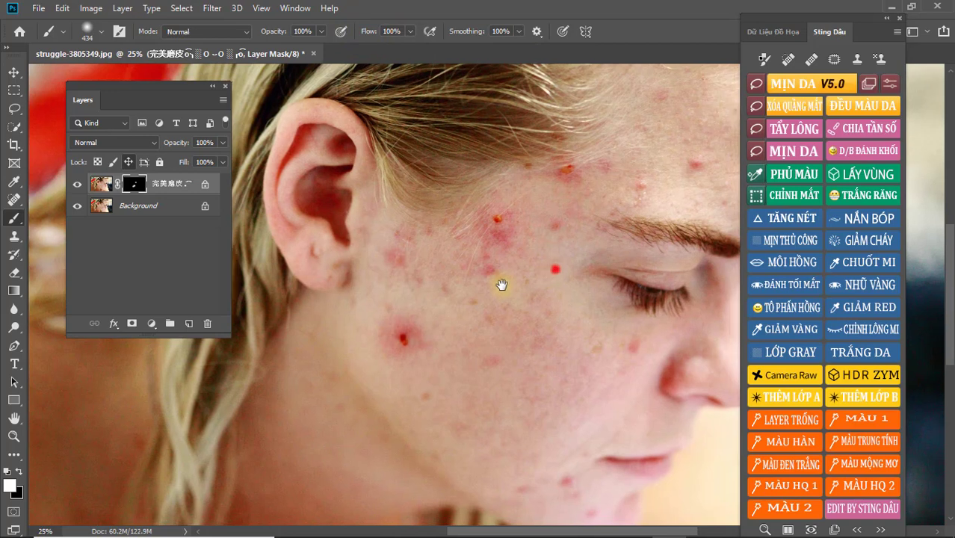
click(458, 230)
click(469, 261)
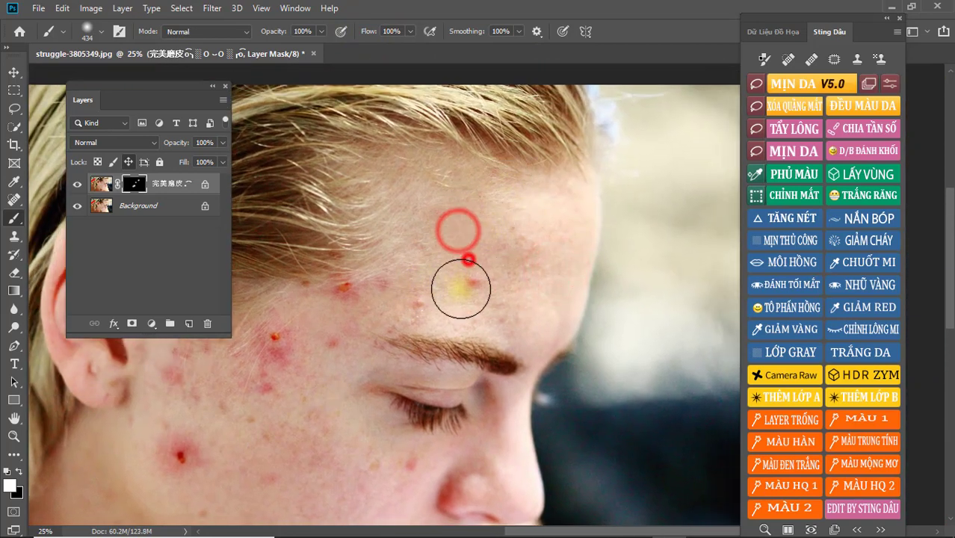
click(466, 278)
Reveal smoothing over the remaining forehead blemishes and around the temple.
click(418, 284)
click(390, 295)
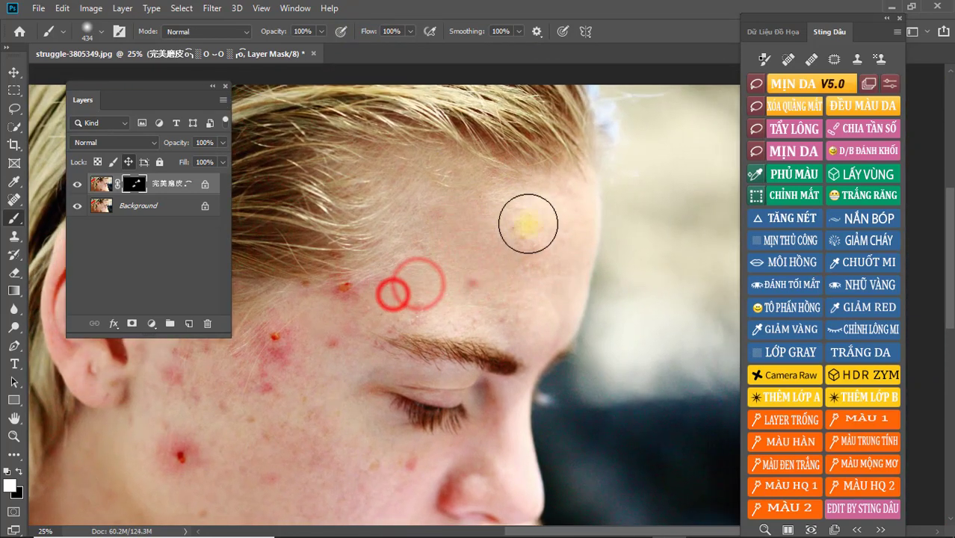
click(525, 253)
click(526, 275)
click(556, 249)
click(541, 293)
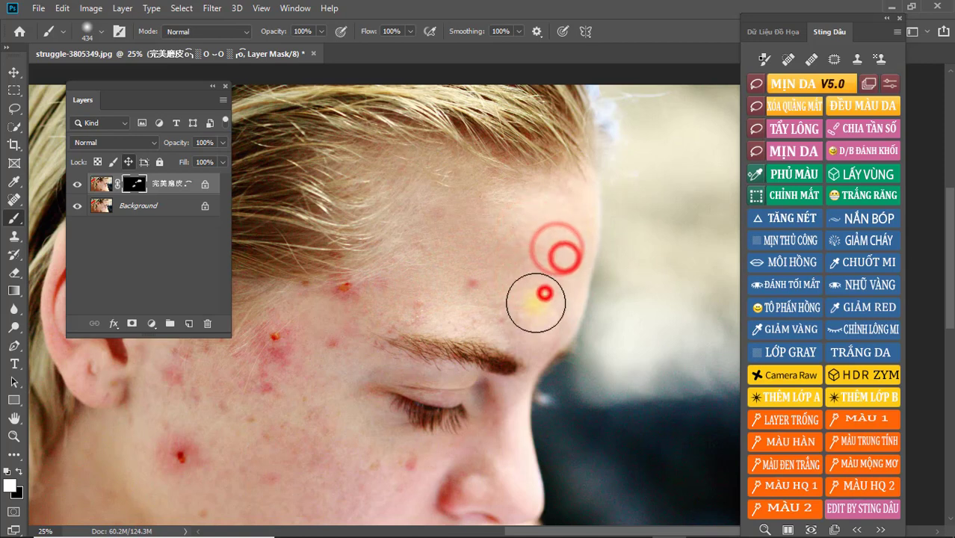
click(499, 297)
click(474, 289)
click(395, 302)
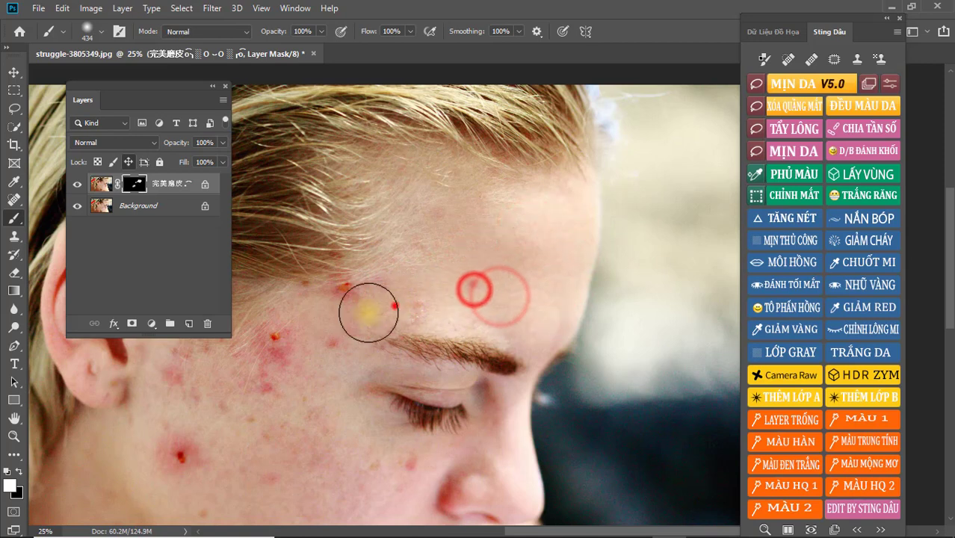
click(303, 329)
click(269, 356)
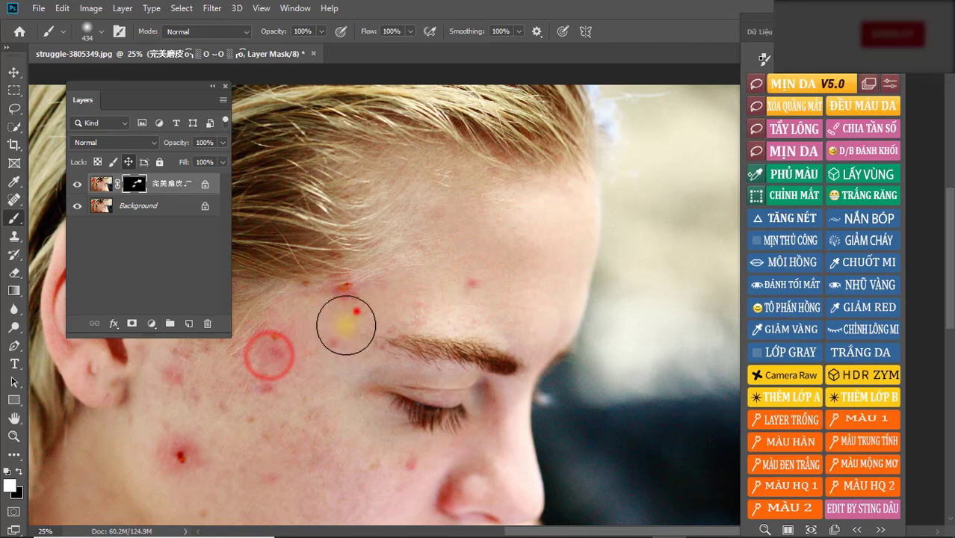
click(353, 312)
Paint white over the cheek blemishes, working down to the lower cheek.
drag(302, 411, 437, 378)
click(431, 309)
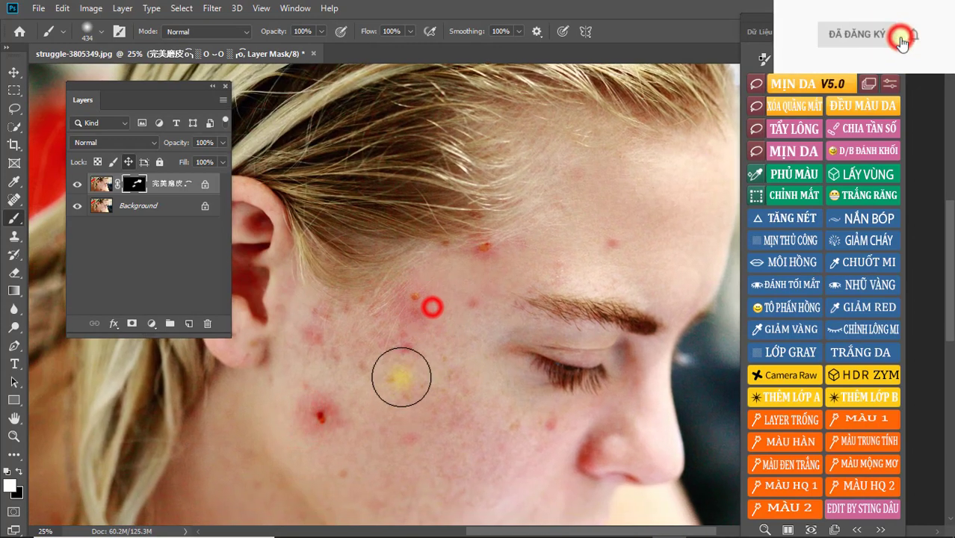
click(409, 341)
click(306, 341)
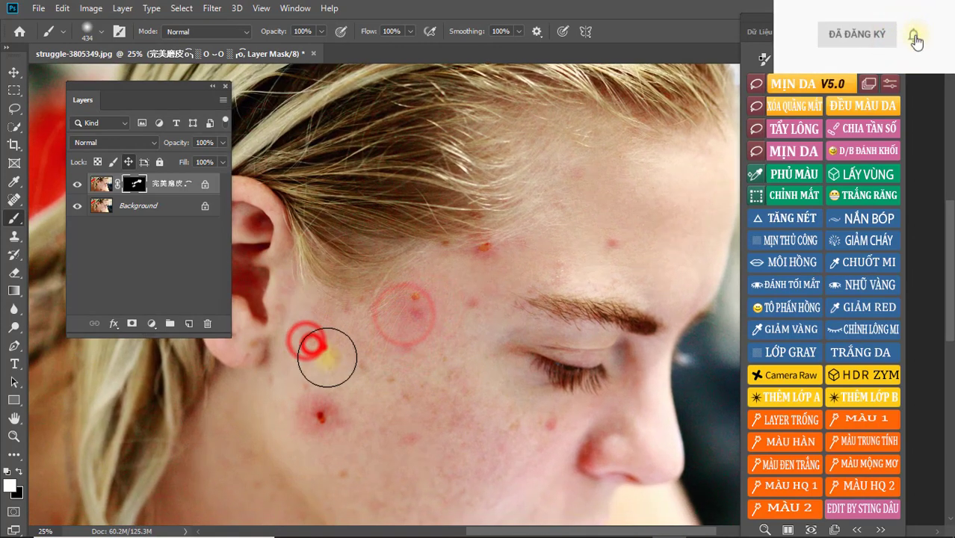
click(365, 368)
click(428, 384)
scroll(455, 443, down, 2)
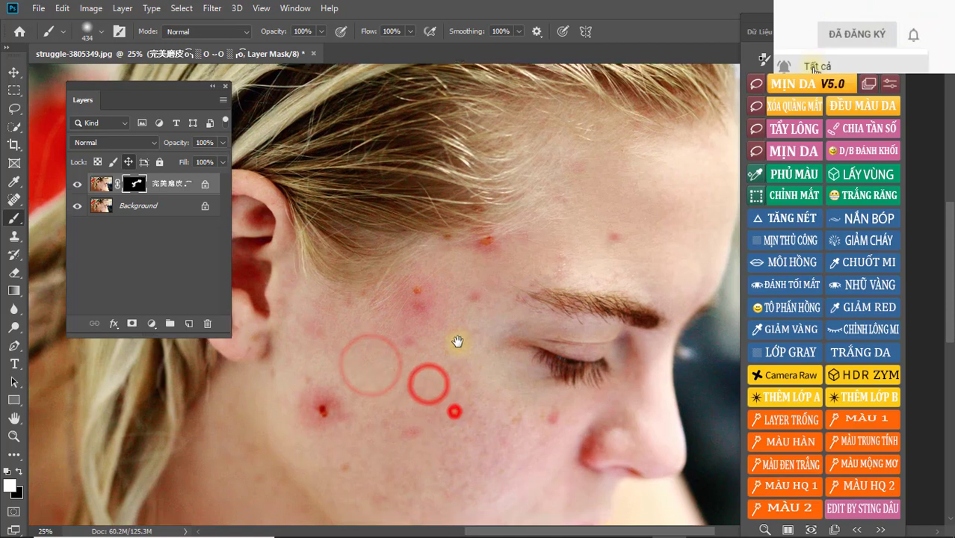
click(451, 409)
click(461, 309)
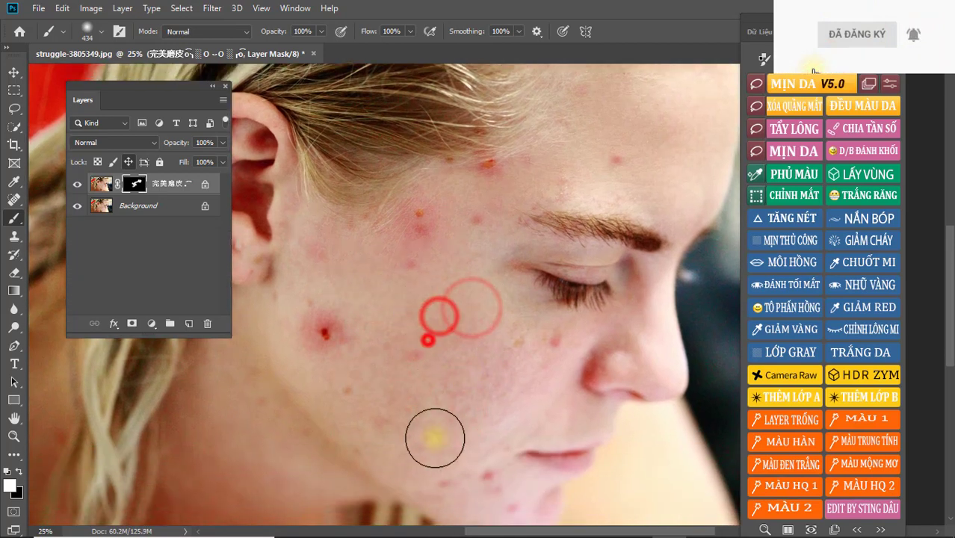
click(426, 336)
click(425, 361)
Reveal smoothing over red spots across the upper and lower cheek near the jaw.
click(347, 376)
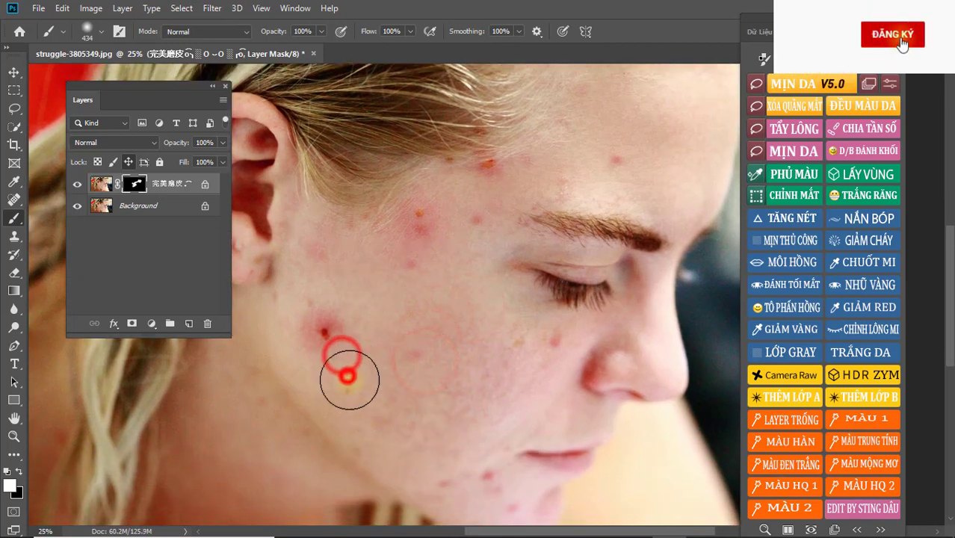
click(364, 370)
click(420, 369)
click(543, 349)
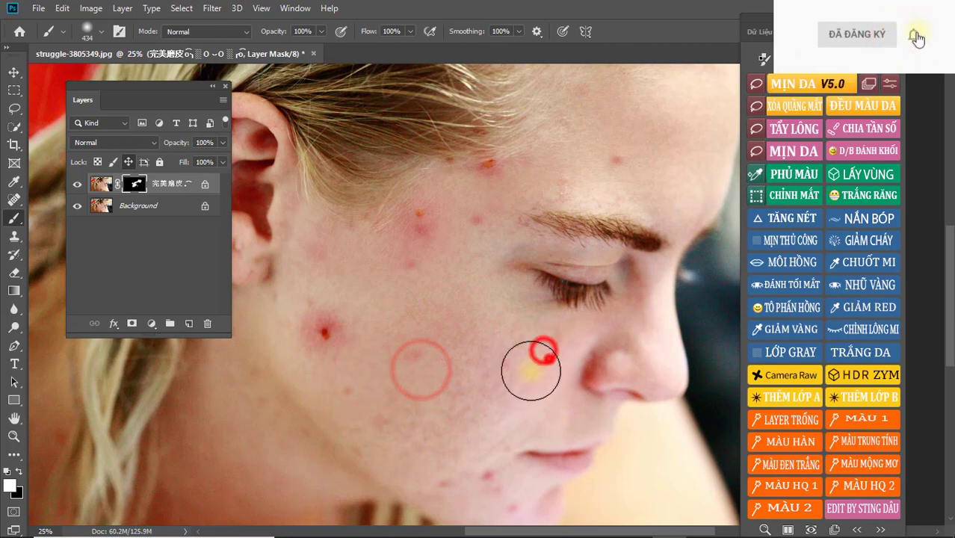
click(529, 346)
click(497, 360)
click(485, 385)
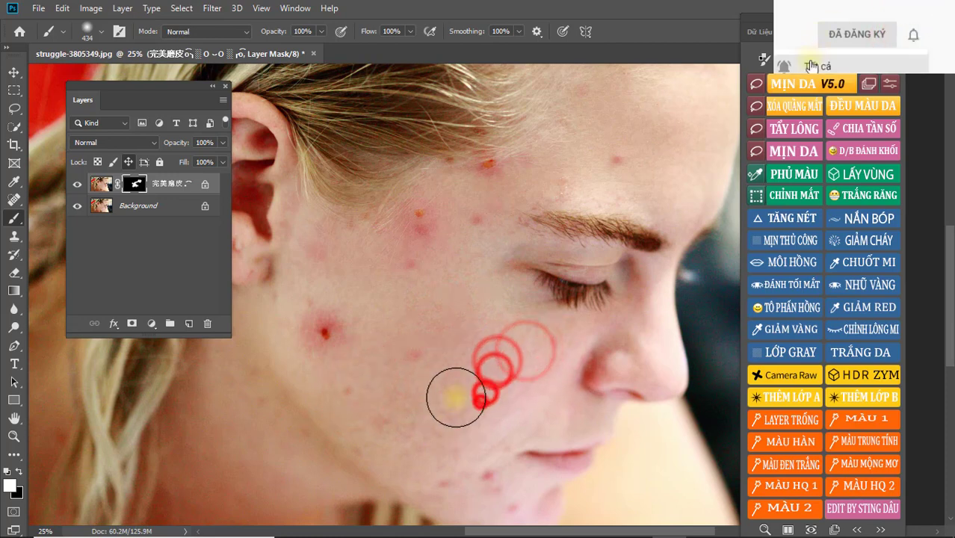
click(419, 412)
click(347, 375)
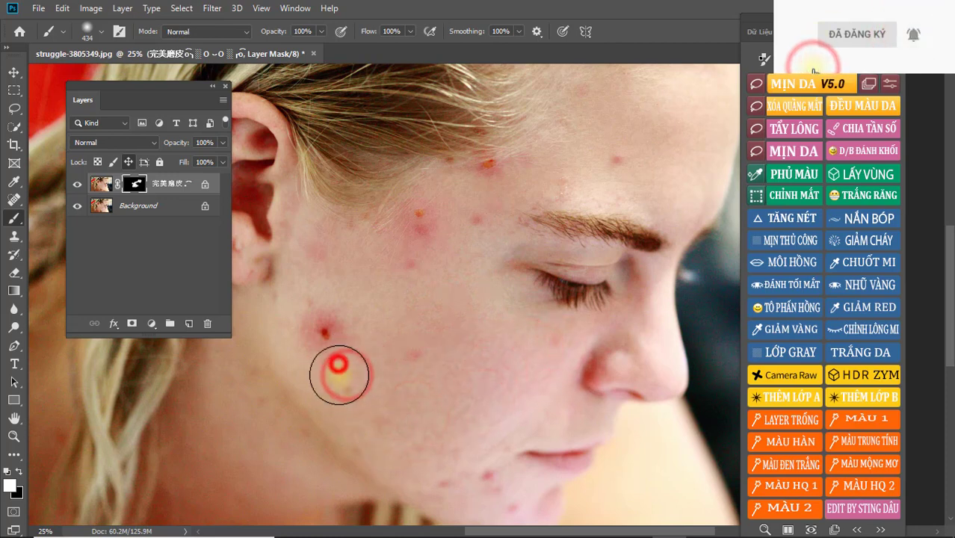
click(345, 388)
Paint smoothing along the jawline toward the chin.
drag(479, 454, 440, 371)
click(392, 350)
click(412, 390)
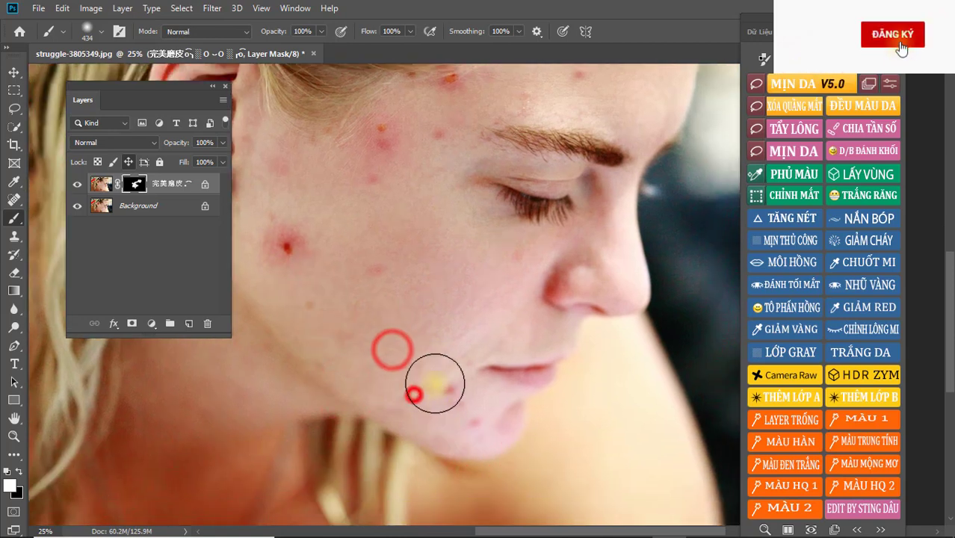
click(443, 405)
click(480, 418)
drag(497, 420, 443, 393)
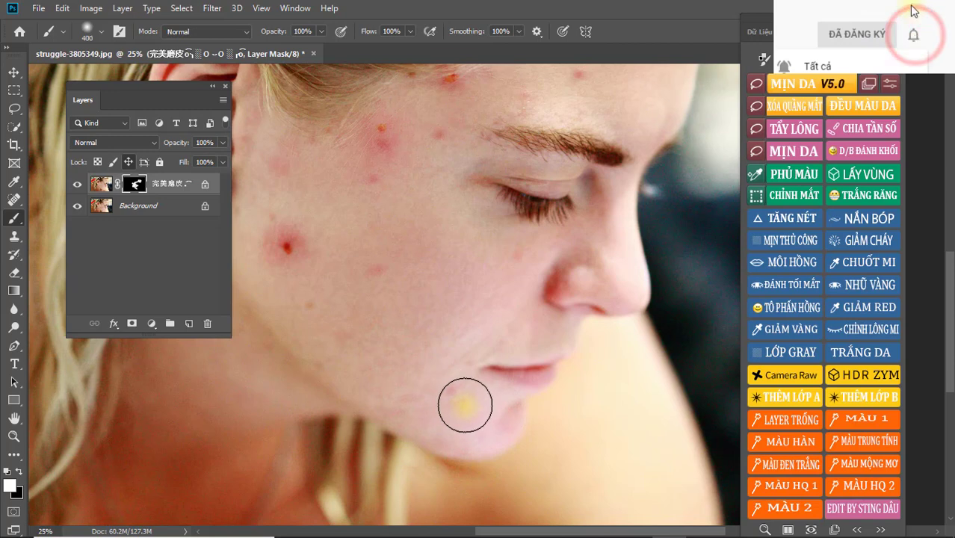
Resize the brush and reveal smoothing on the chin.
key(bracketleft)
key(bracketleft)
key(bracketleft)
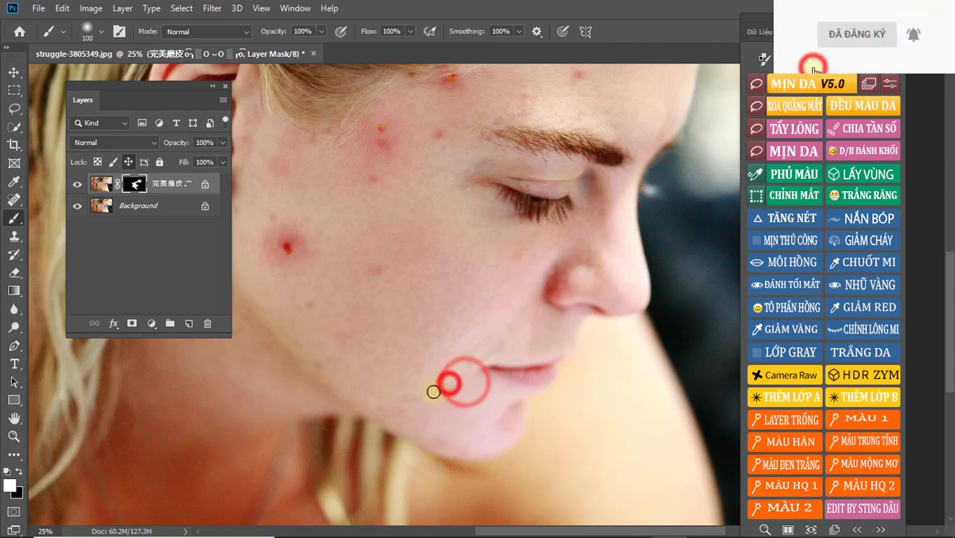
key(bracketright)
key(bracketright)
key(bracketright)
click(452, 390)
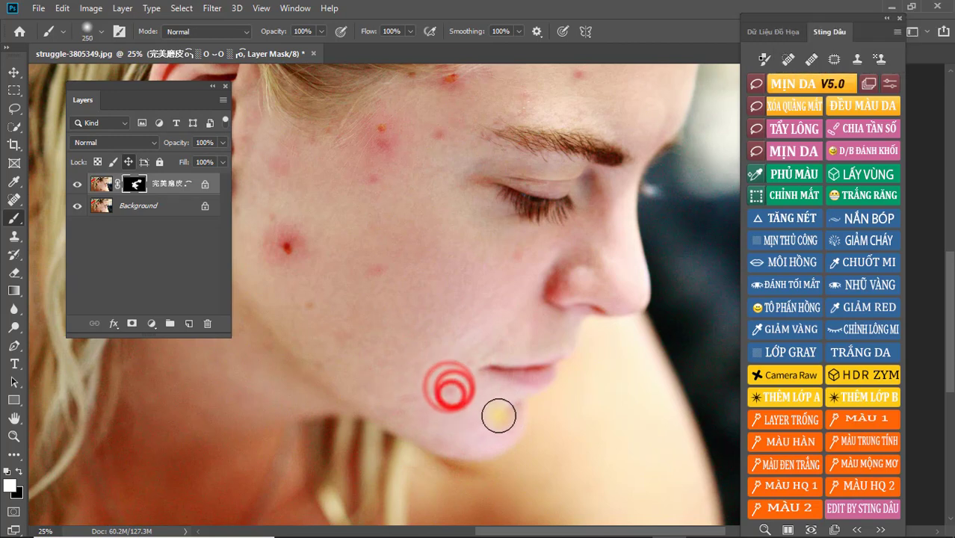
click(499, 411)
Reveal smoothing over forehead blemishes up to the hairline.
click(505, 202)
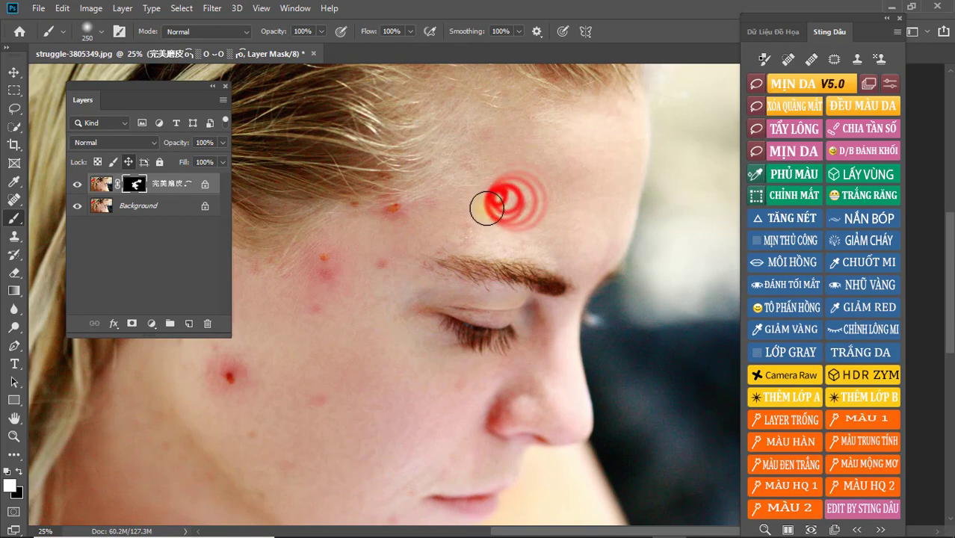
click(476, 166)
click(486, 220)
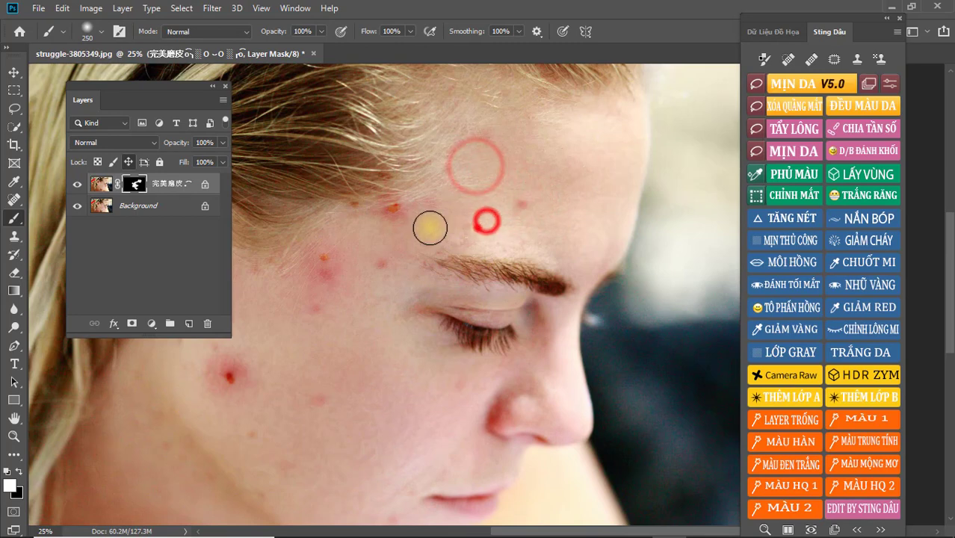
click(448, 218)
click(506, 213)
click(532, 194)
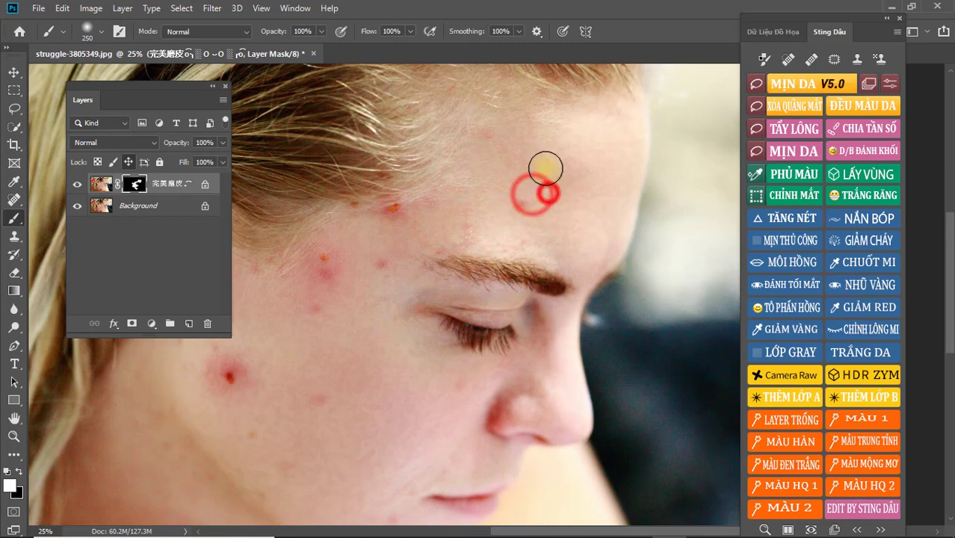
click(559, 150)
click(494, 133)
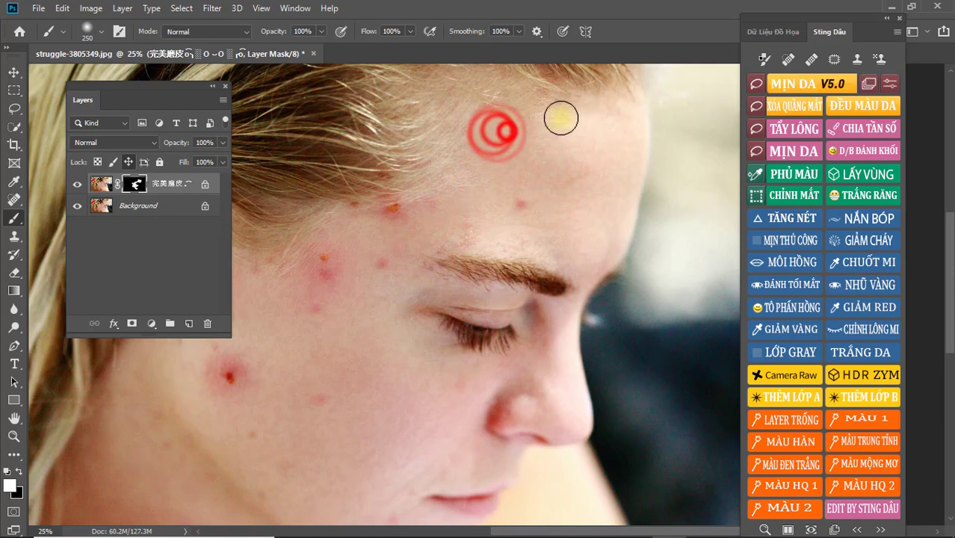
click(537, 117)
click(614, 111)
Smooth the right side of the forehead and repaint the central forehead spot.
click(605, 211)
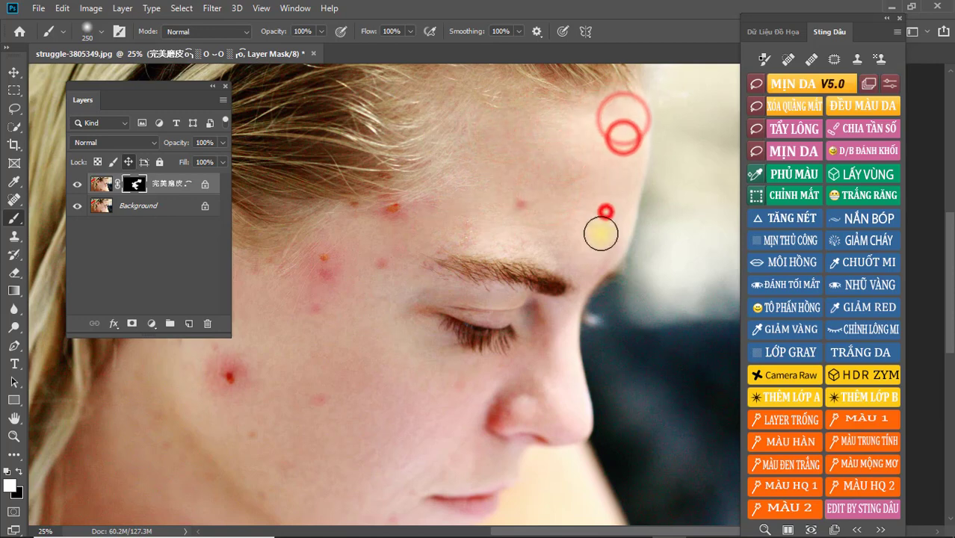
click(602, 237)
click(596, 256)
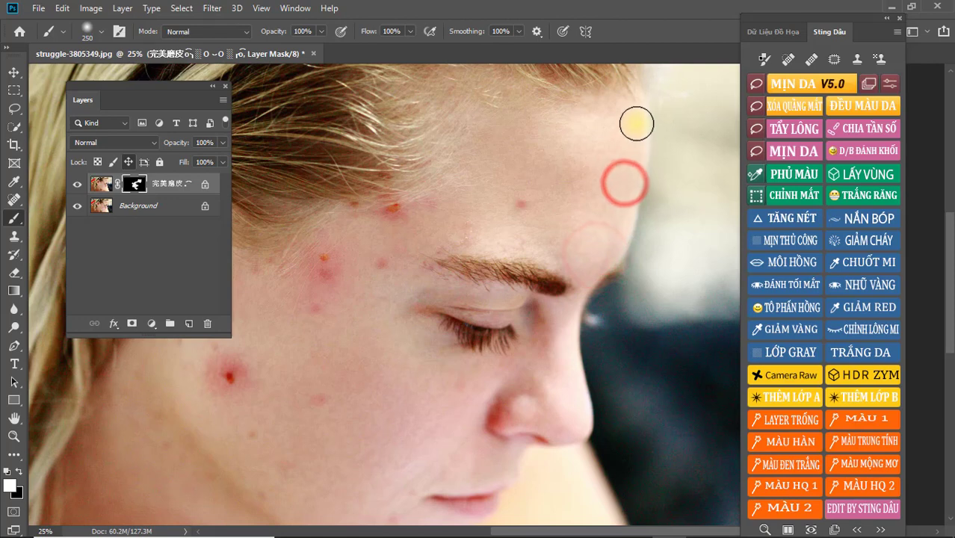
click(525, 195)
click(488, 221)
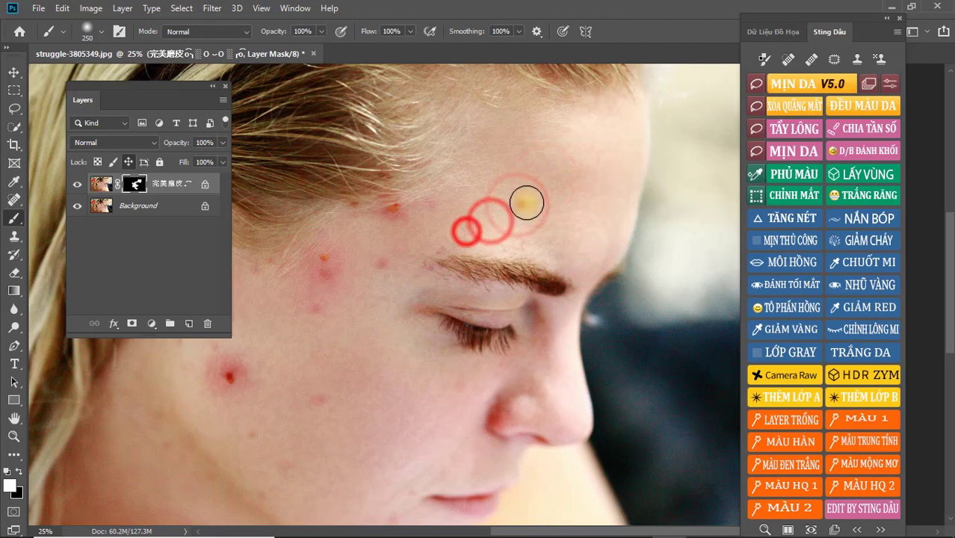
click(522, 204)
click(489, 221)
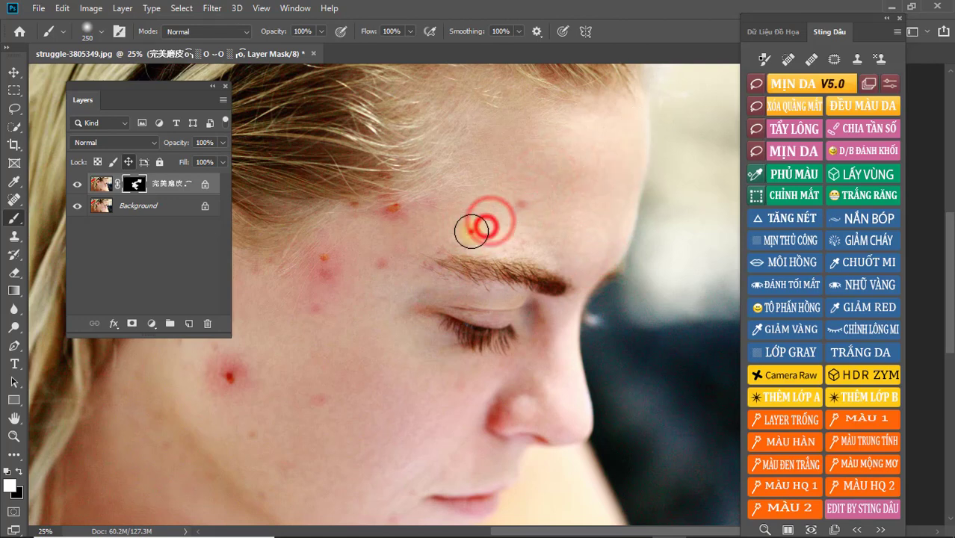
click(471, 224)
click(474, 226)
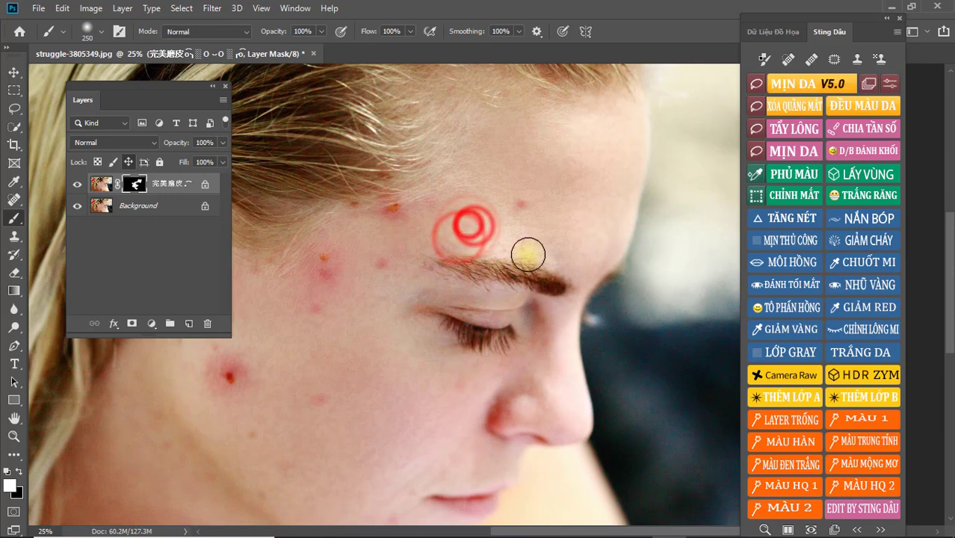
Reveal smoothing above the brow and across the temple blemishes.
click(443, 245)
click(422, 255)
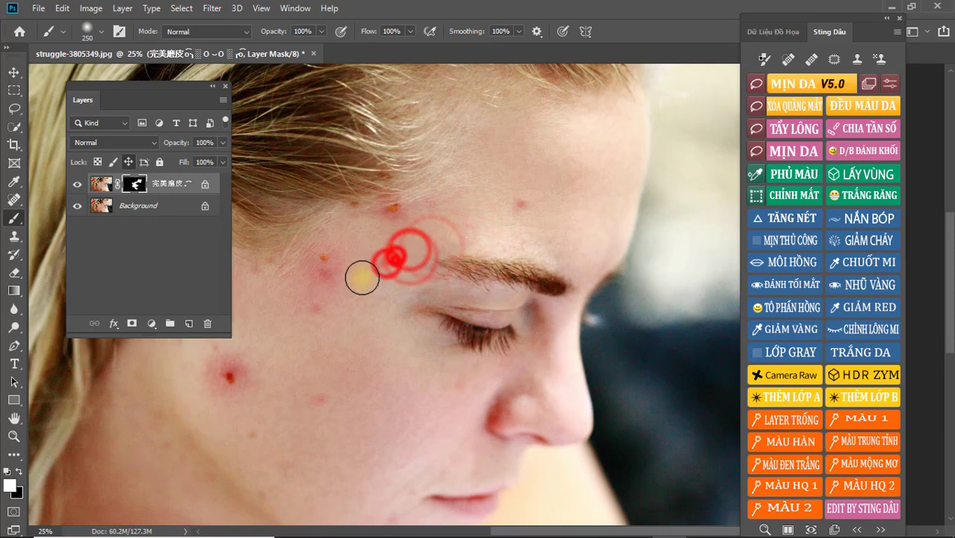
click(374, 263)
click(341, 270)
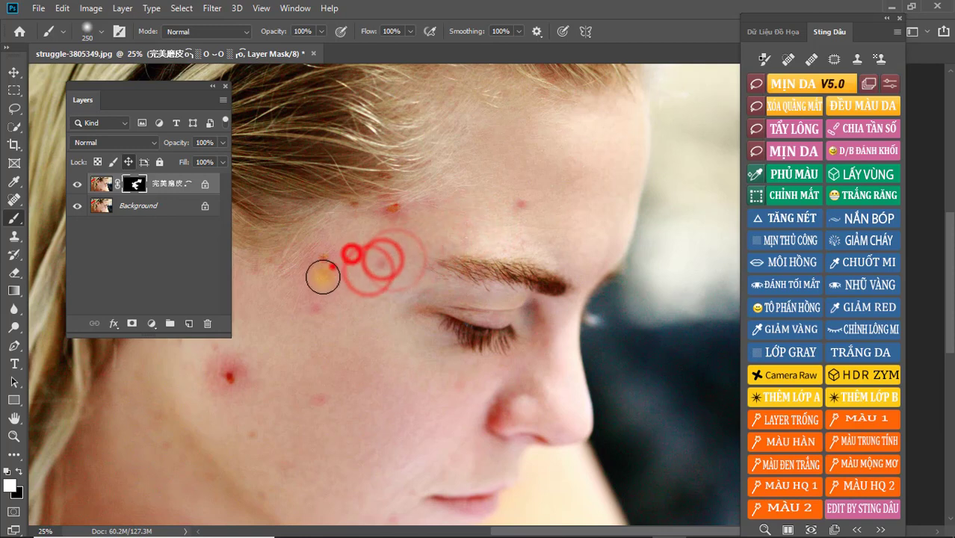
click(285, 262)
drag(327, 317, 515, 327)
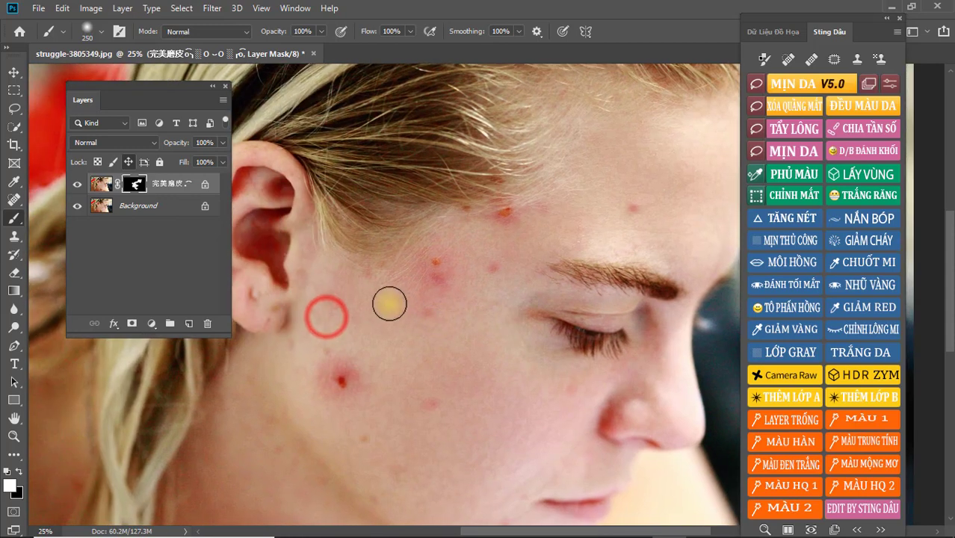
Reveal smoothing on the side cheek and the skin in front of the ear.
click(372, 277)
click(367, 280)
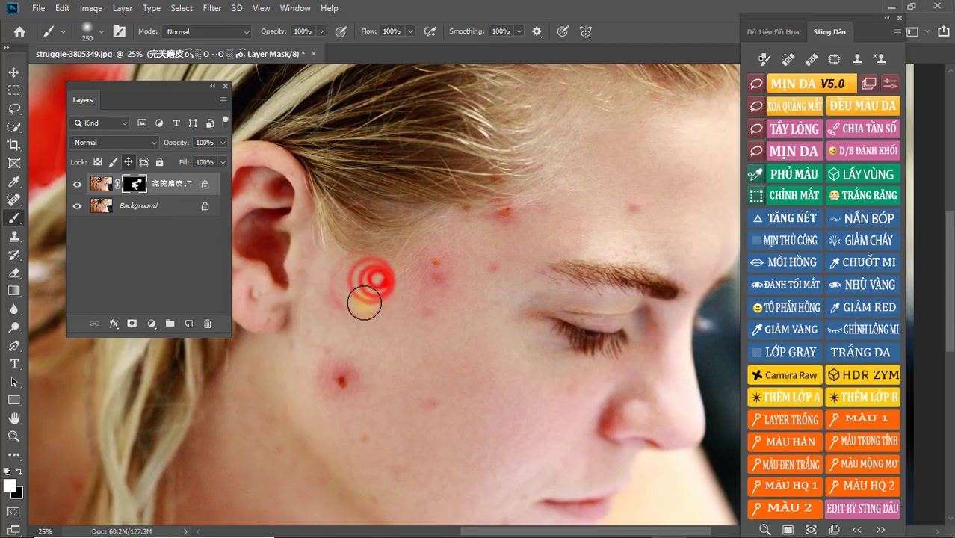
click(341, 296)
click(336, 263)
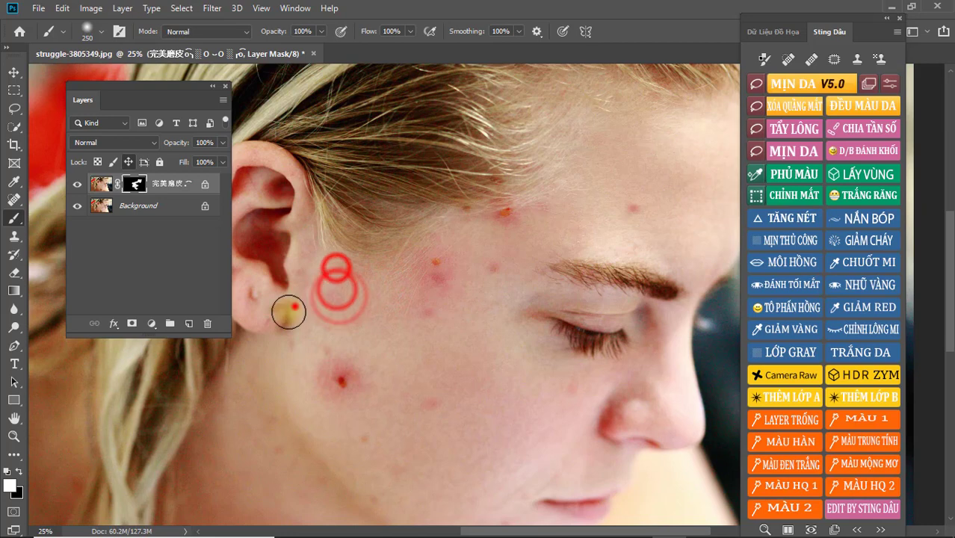
click(292, 306)
click(270, 322)
drag(301, 322, 378, 325)
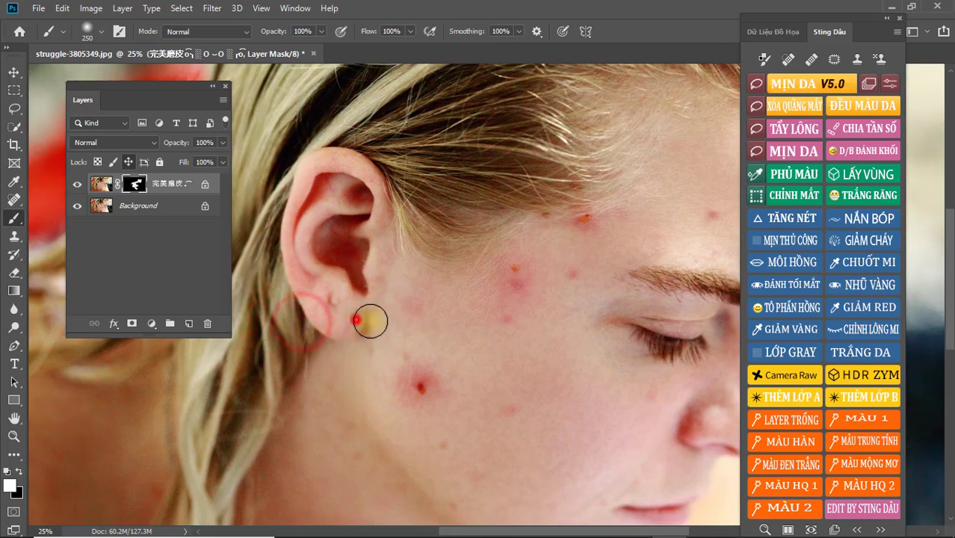
click(363, 317)
click(388, 272)
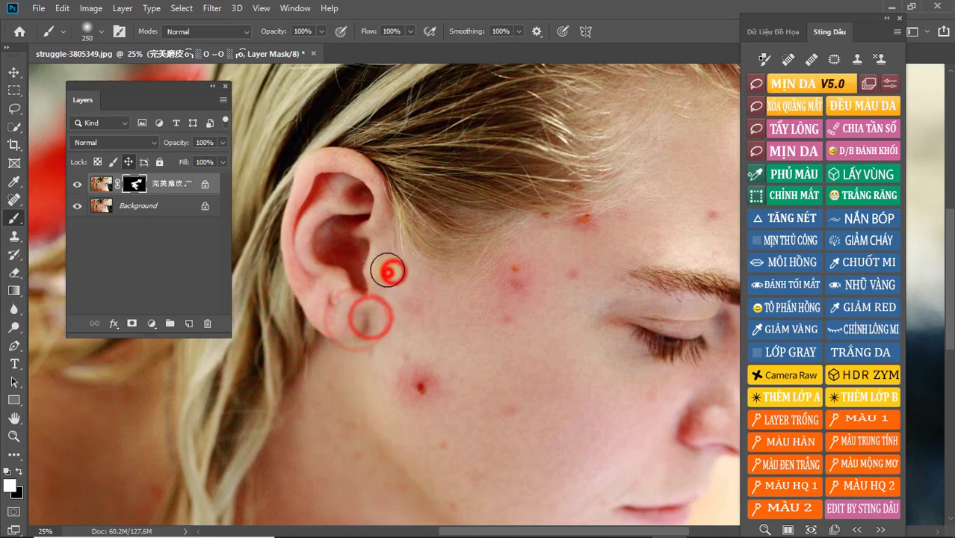
Smooth the ear and earlobe skin and the red spots on the lower cheek.
click(350, 160)
click(360, 179)
click(298, 211)
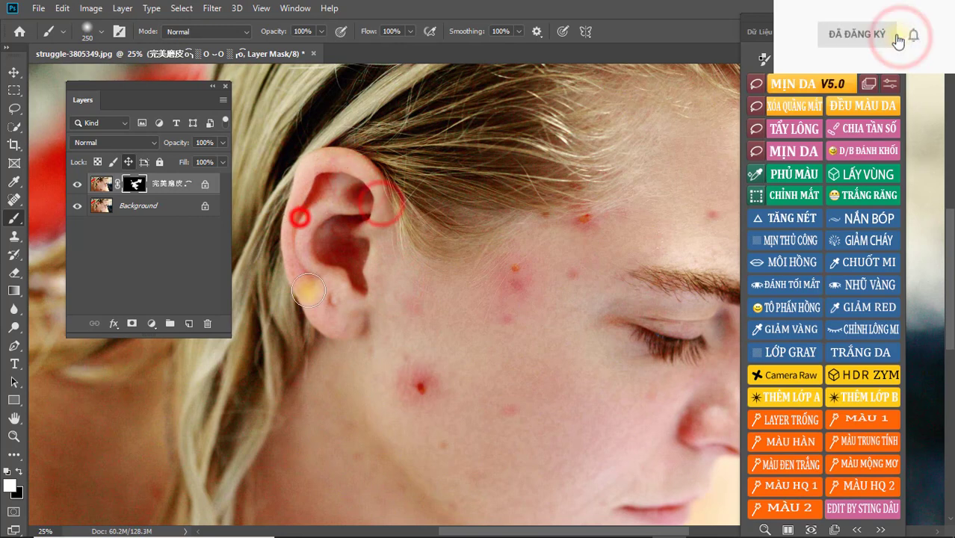
click(313, 294)
drag(383, 365, 364, 268)
click(330, 262)
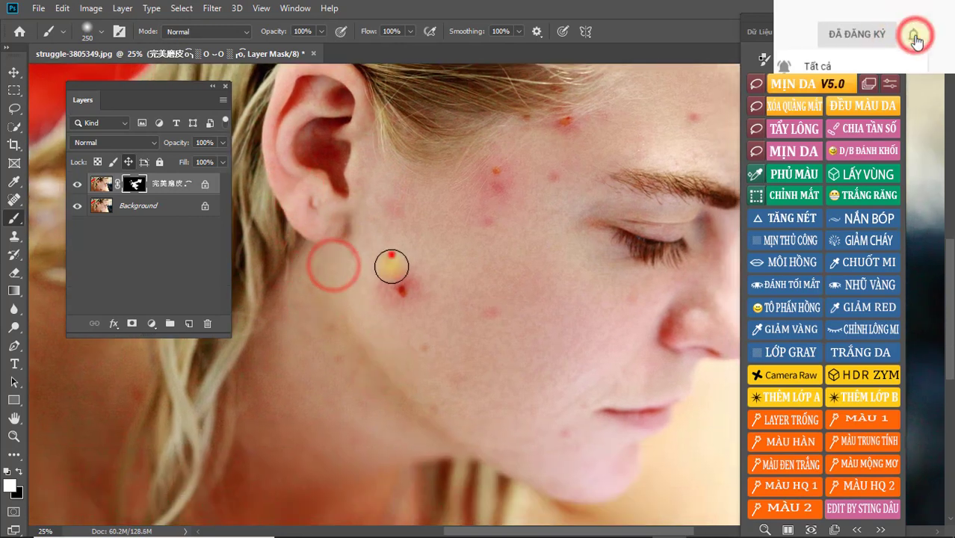
click(390, 258)
click(326, 336)
click(328, 360)
click(362, 398)
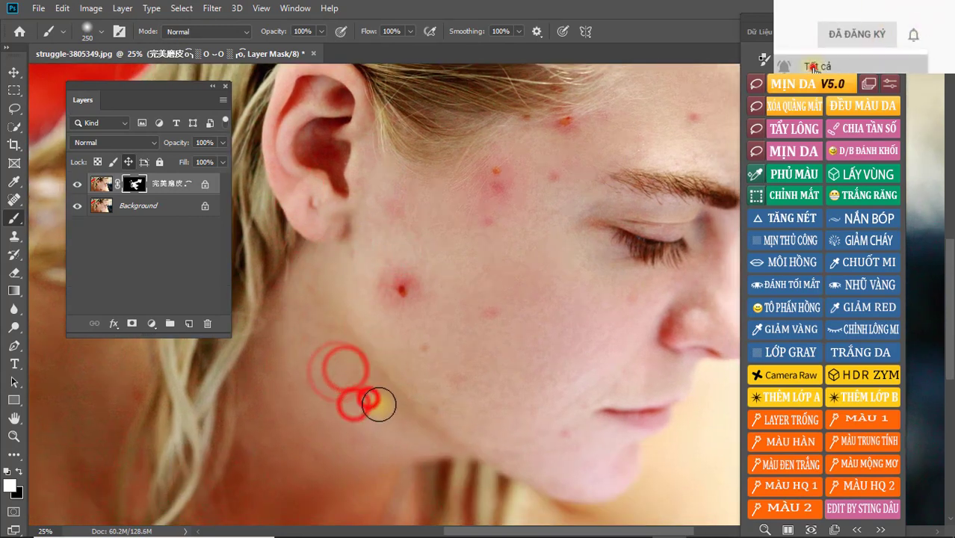
Paint smoothing from the neck up the jaw toward the ear and cheek.
click(353, 359)
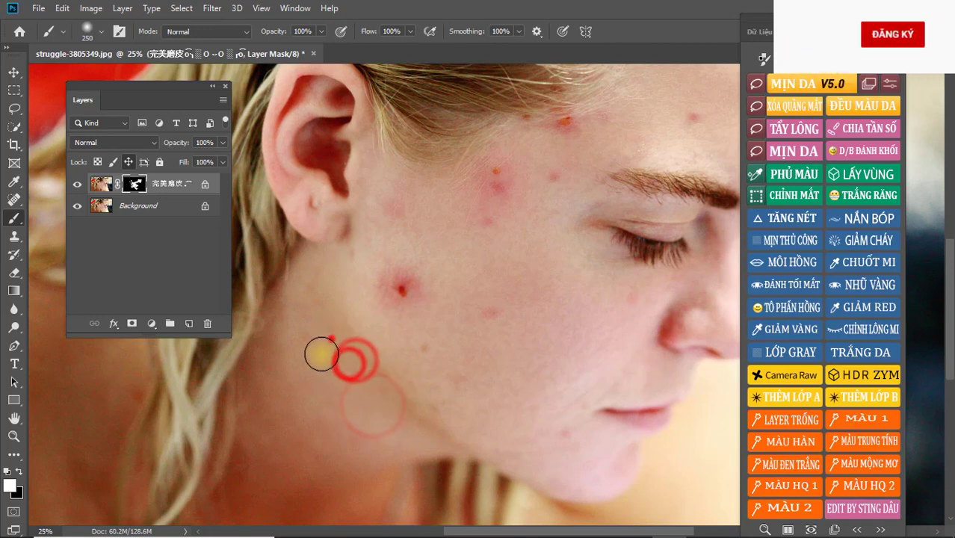
click(329, 336)
click(306, 350)
click(318, 287)
click(305, 296)
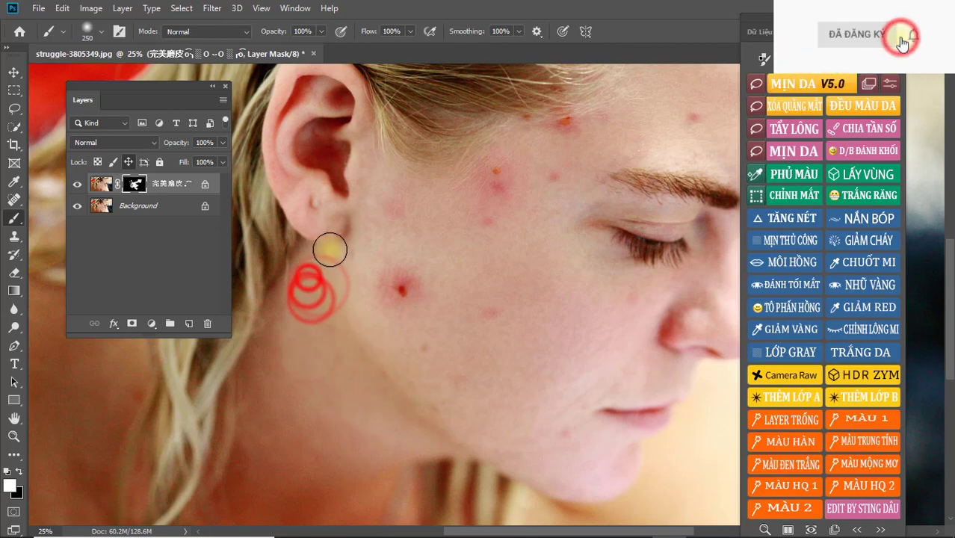
click(320, 267)
click(396, 220)
click(492, 306)
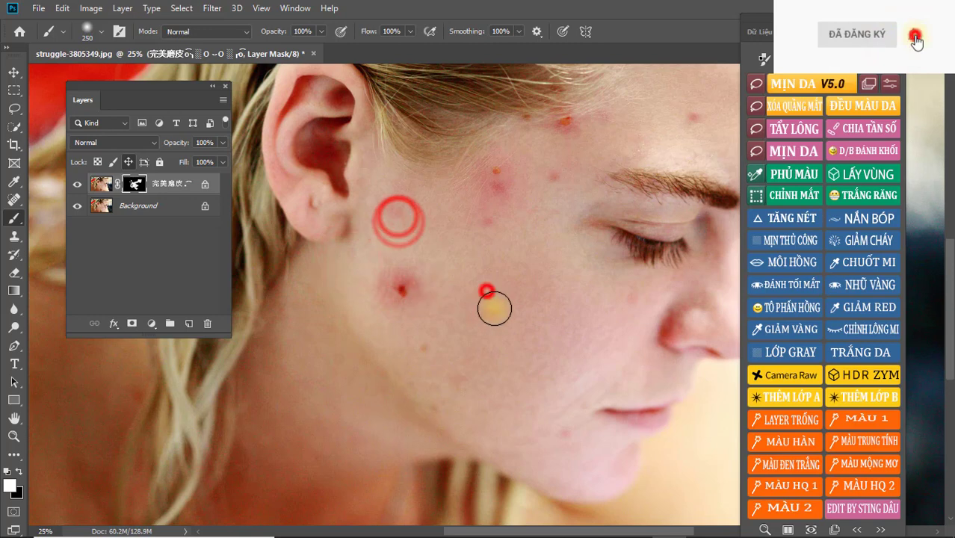
click(435, 342)
scroll(448, 374, down, 2)
Reveal smoothing along the jaw, near the mouth corner and over the red patch beside the nose.
click(465, 397)
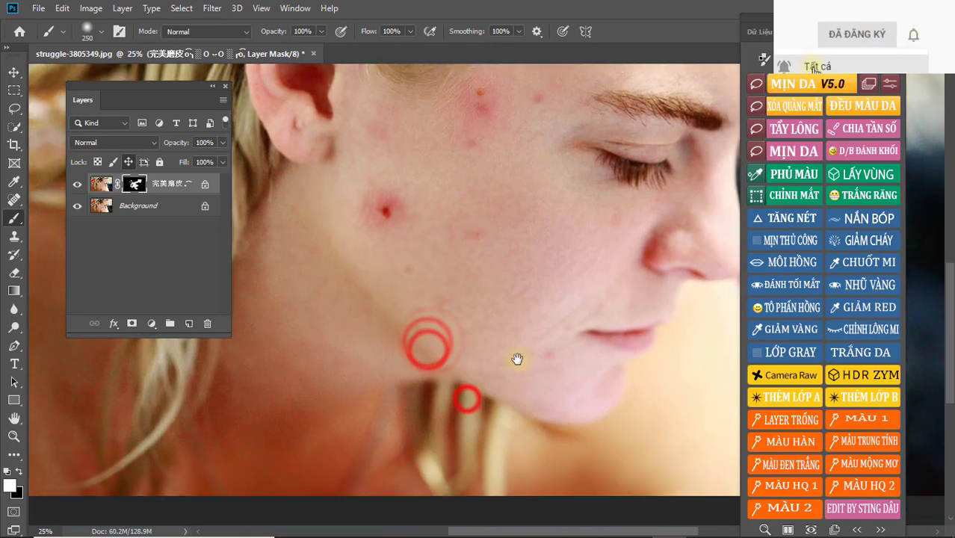
click(527, 346)
click(543, 361)
click(563, 324)
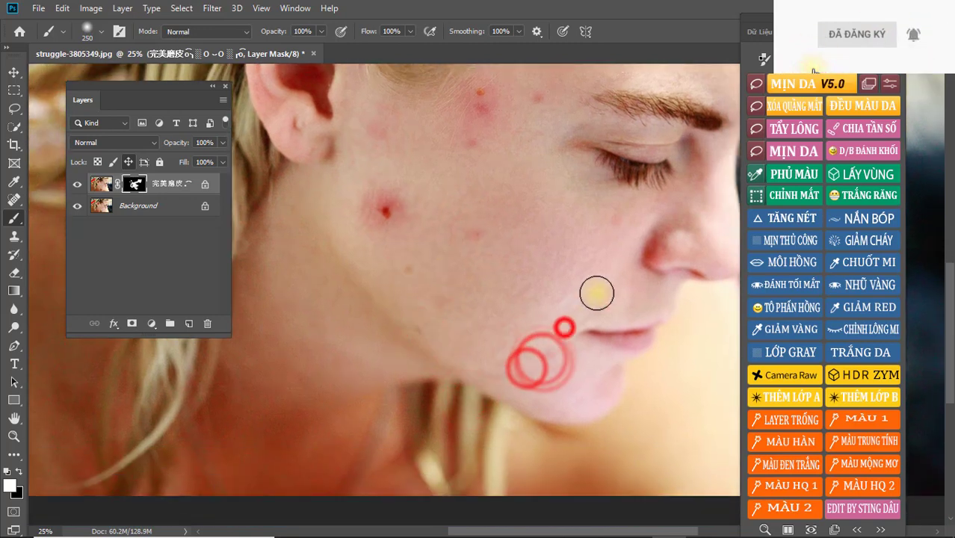
click(595, 292)
click(573, 309)
click(625, 219)
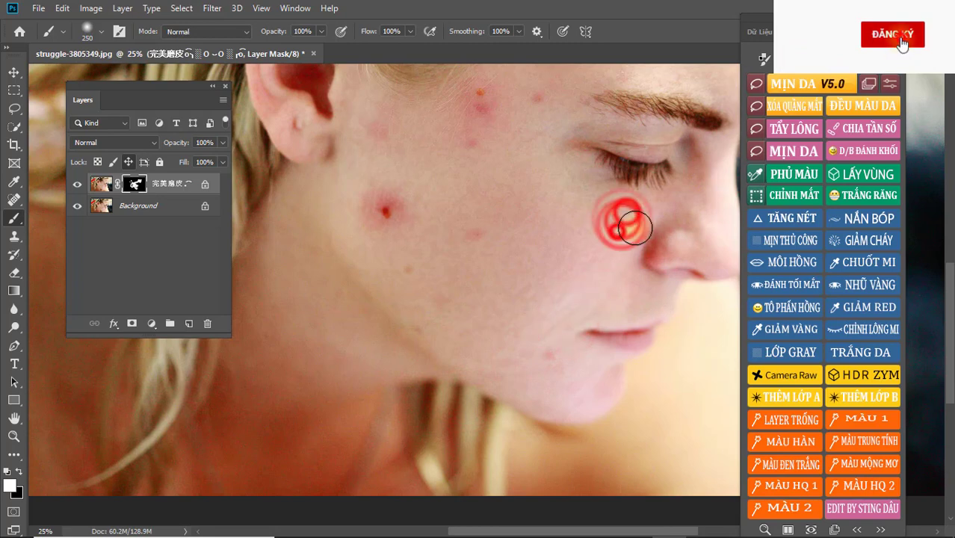
click(653, 237)
click(703, 250)
scroll(553, 314, down, 2)
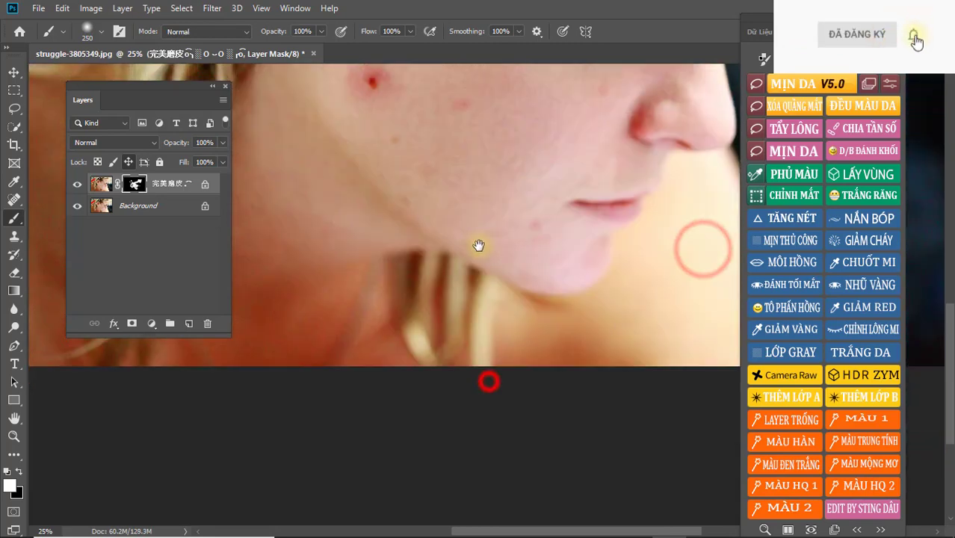
Smooth the remaining jawline blemishes and cheek spots.
click(434, 291)
click(421, 314)
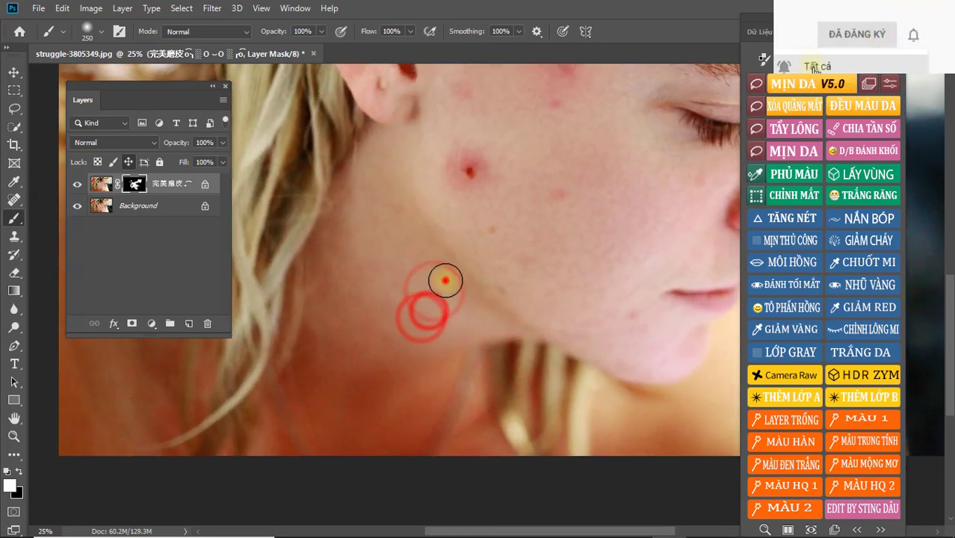
click(443, 277)
click(388, 286)
click(393, 257)
click(526, 257)
click(469, 215)
click(485, 227)
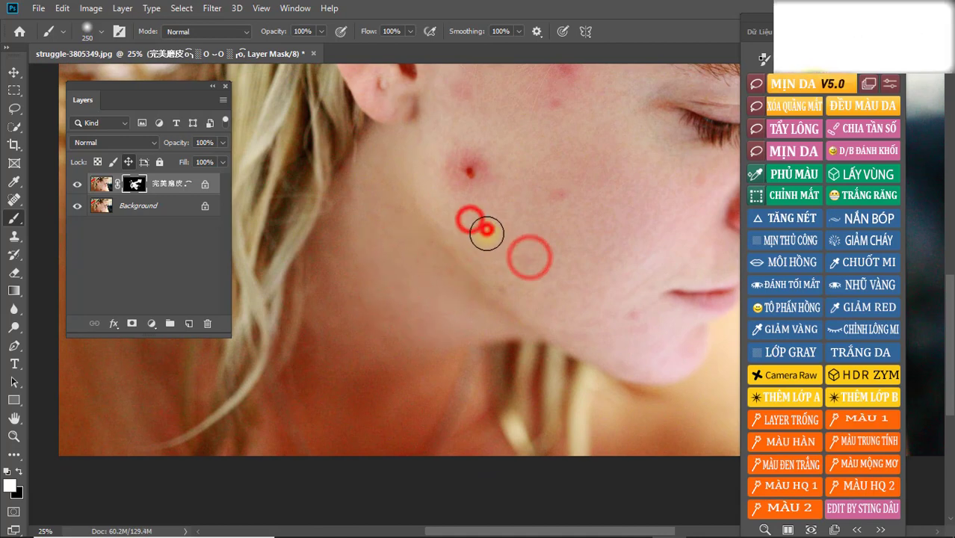
click(559, 206)
Reveal smoothing over the last cheek and upper forehead blemishes.
drag(622, 209, 522, 318)
click(515, 367)
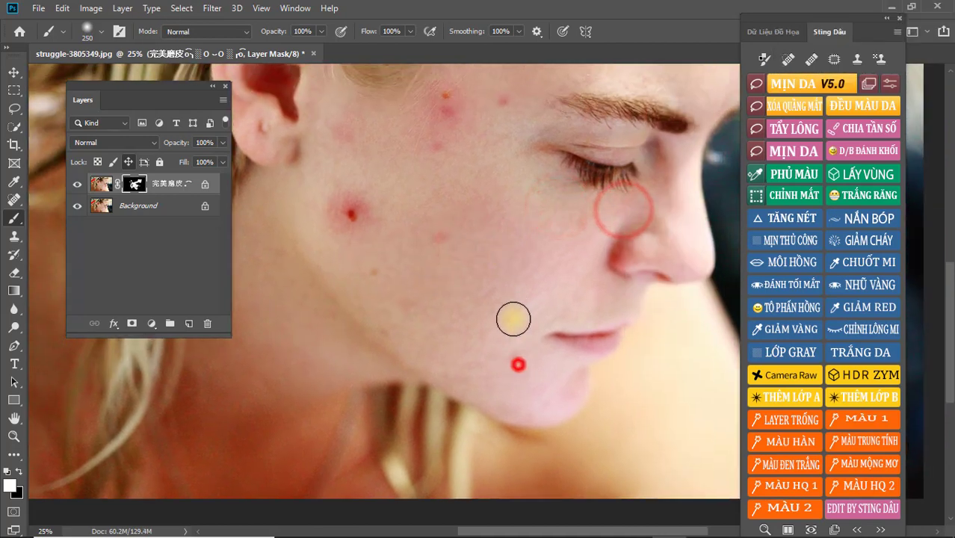
drag(566, 177, 478, 326)
click(523, 170)
click(499, 177)
click(443, 225)
click(633, 166)
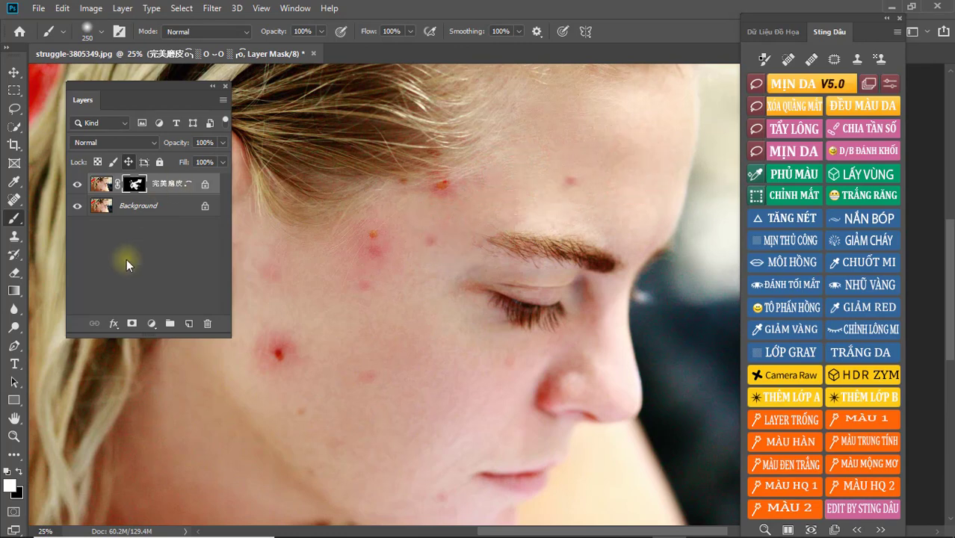
Stamp all visible layers into a new merged Layer 1 at the top of the stack.
key(ctrl+minus)
key(ctrl+minus)
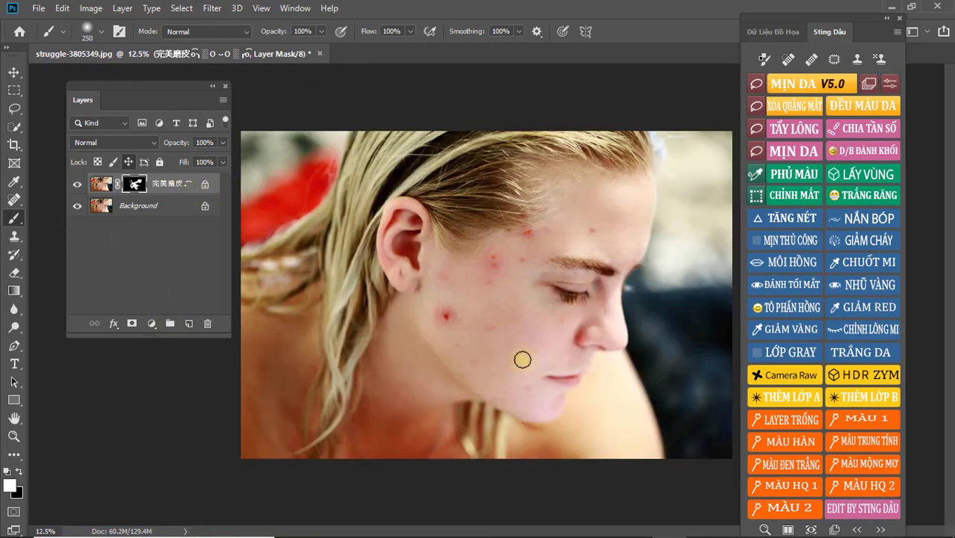
key(ctrl+alt+shift+e)
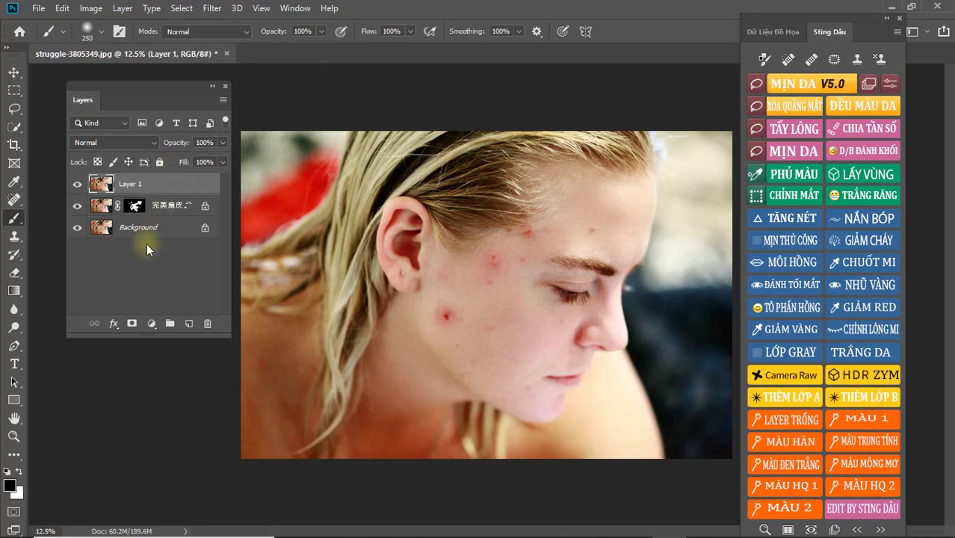
click(205, 228)
Zoom in and back out on the portrait, then turn off Scrubby Zoom.
key(z)
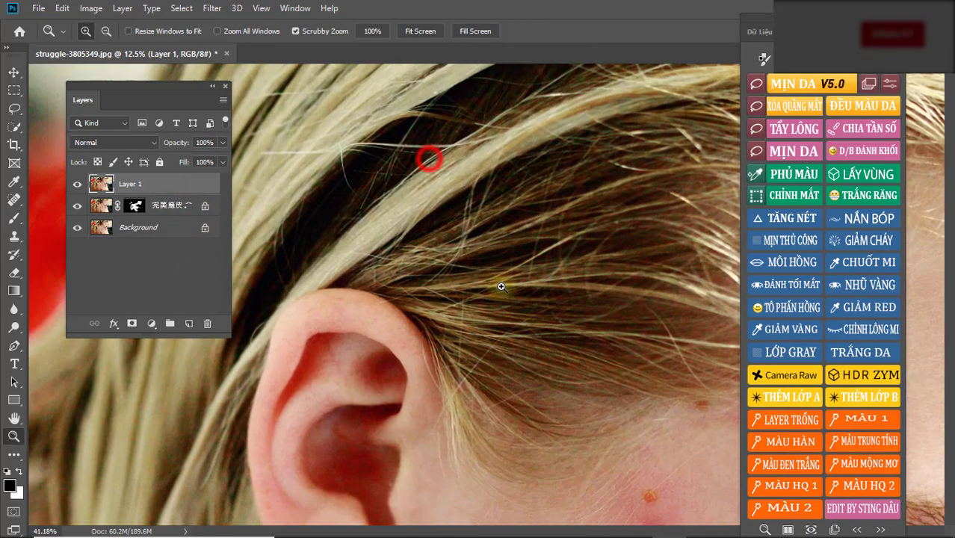
drag(427, 155, 418, 155)
drag(430, 232, 435, 273)
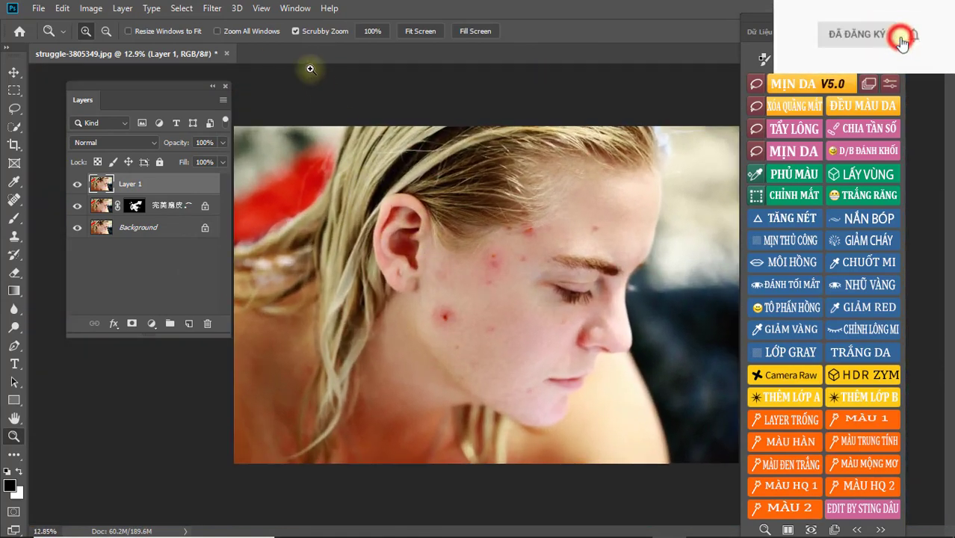
click(305, 32)
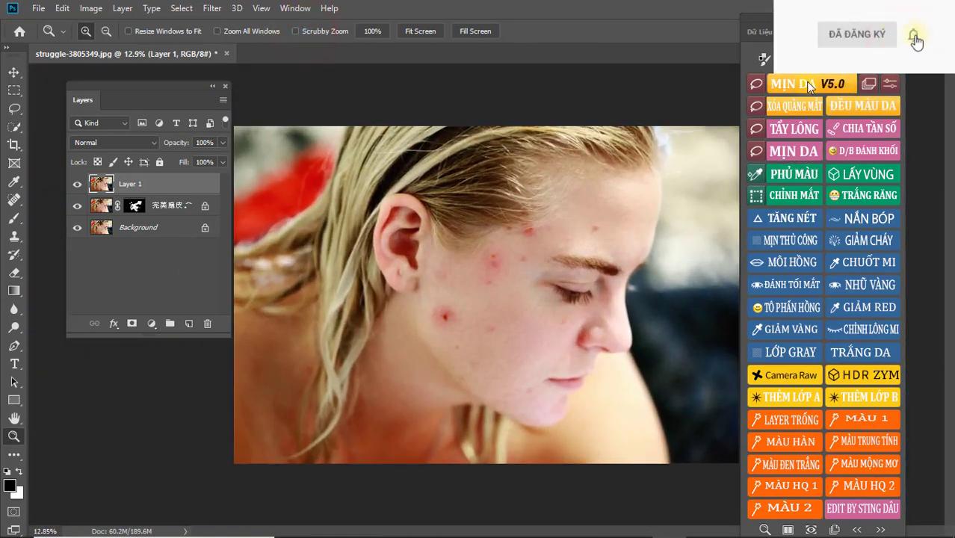
click(14, 199)
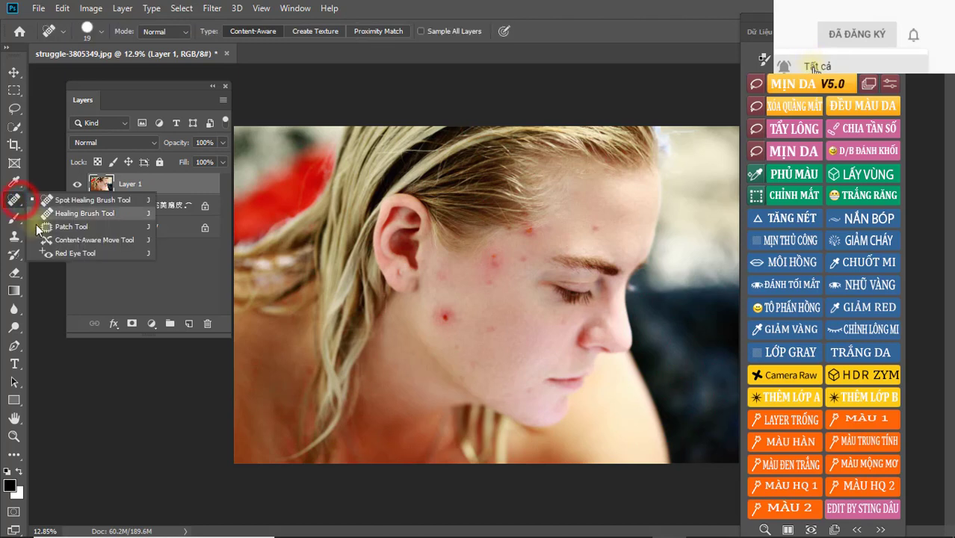
Patch the cheek blemishes with clean skin from below using the Patch tool.
click(67, 226)
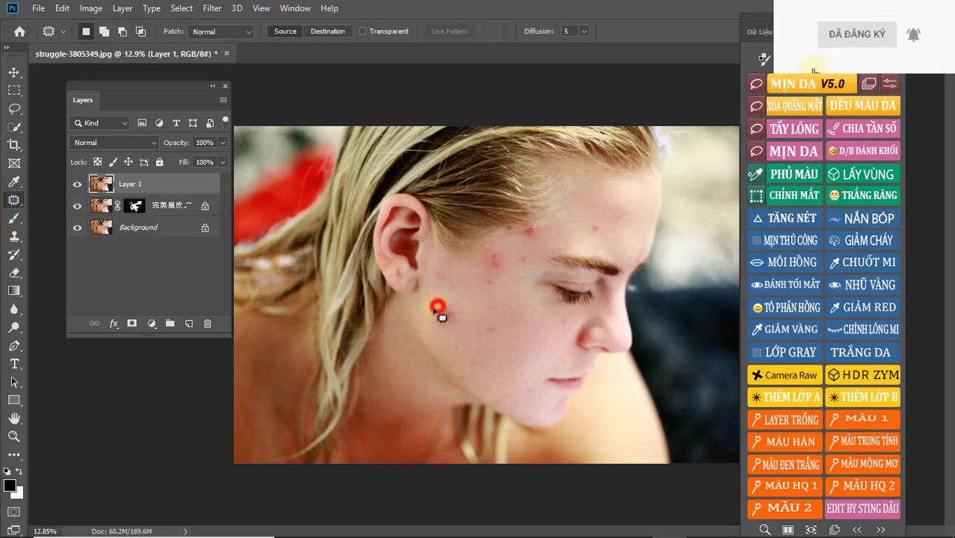
mouse_move(441, 317)
mouse_down()
mouse_move(465, 336)
mouse_move(488, 318)
mouse_up()
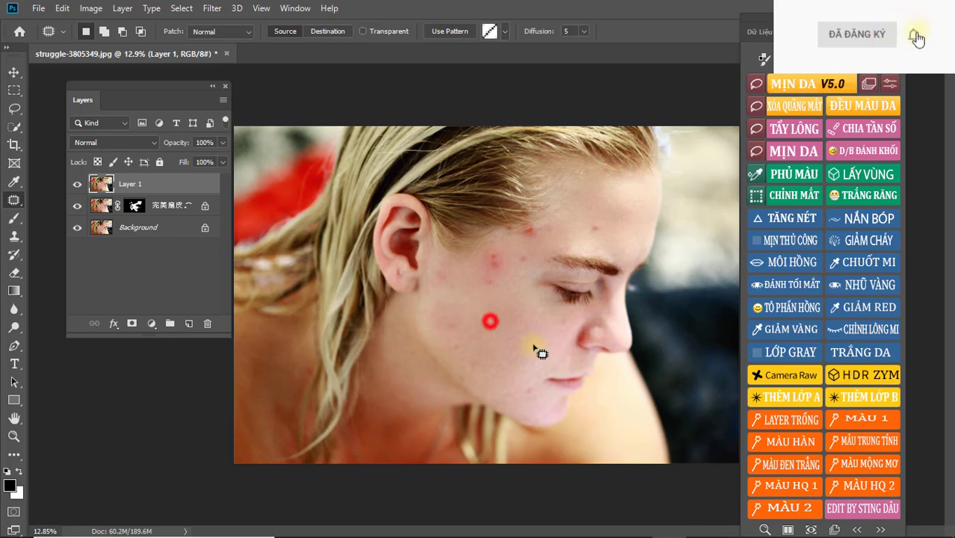
key(z)
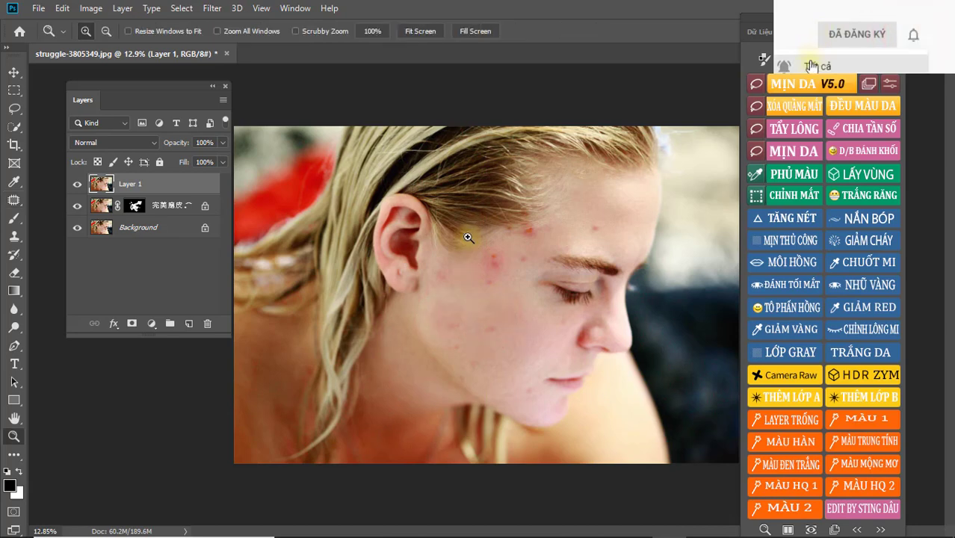
click(513, 301)
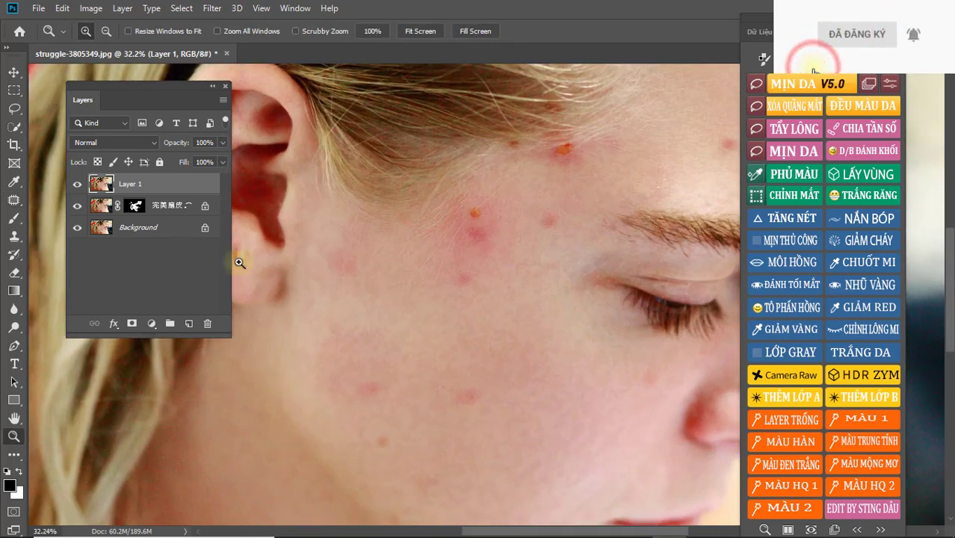
click(14, 200)
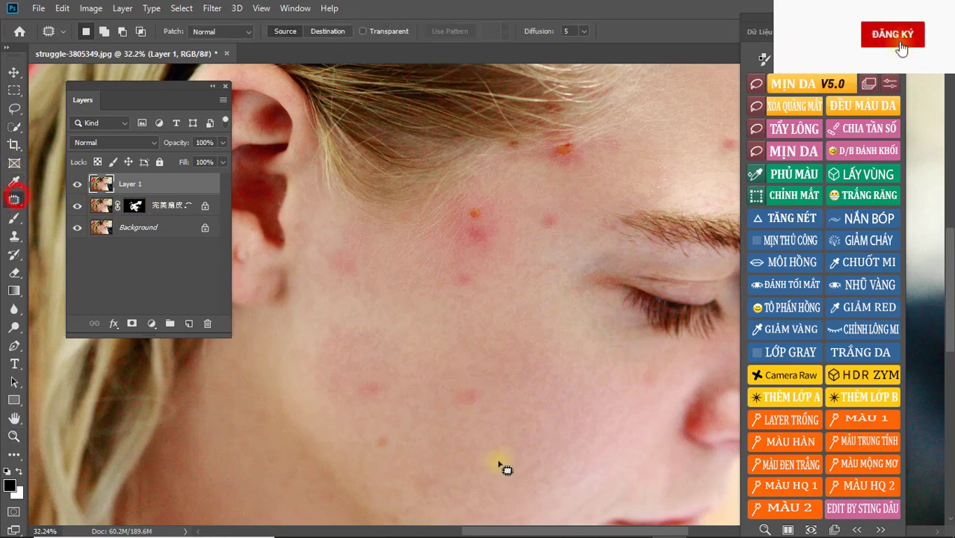
drag(473, 384, 477, 404)
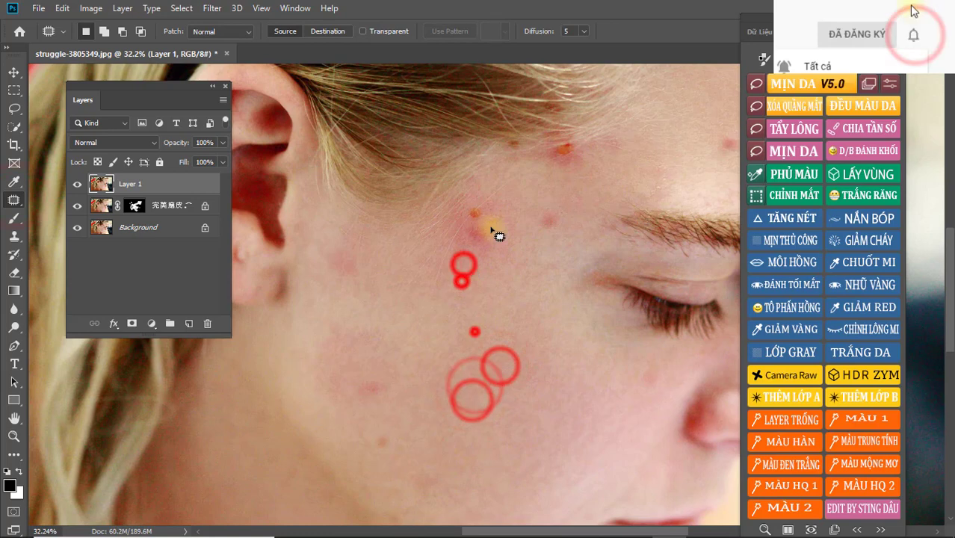
drag(480, 200, 486, 217)
drag(482, 220, 450, 263)
Spot-heal the blemish near the ear with the Spot Healing Brush.
scroll(554, 198, right, 1)
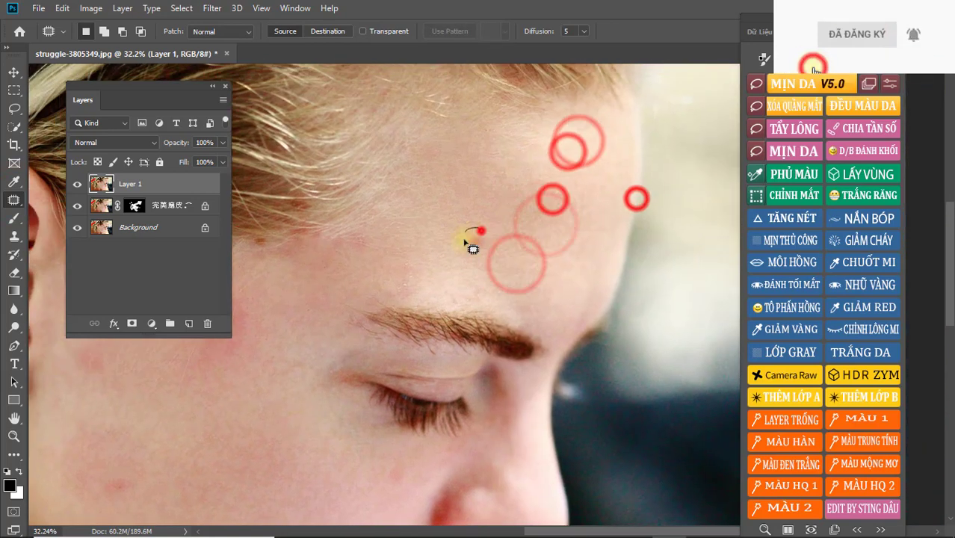
scroll(554, 227, right, 1)
scroll(248, 230, left, 1)
scroll(248, 229, down, 1)
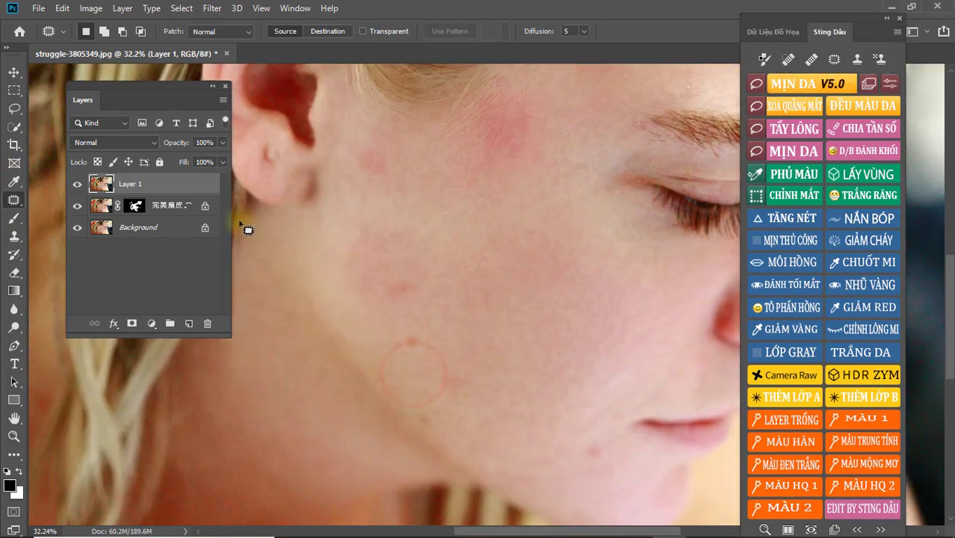
right_click(14, 200)
click(60, 197)
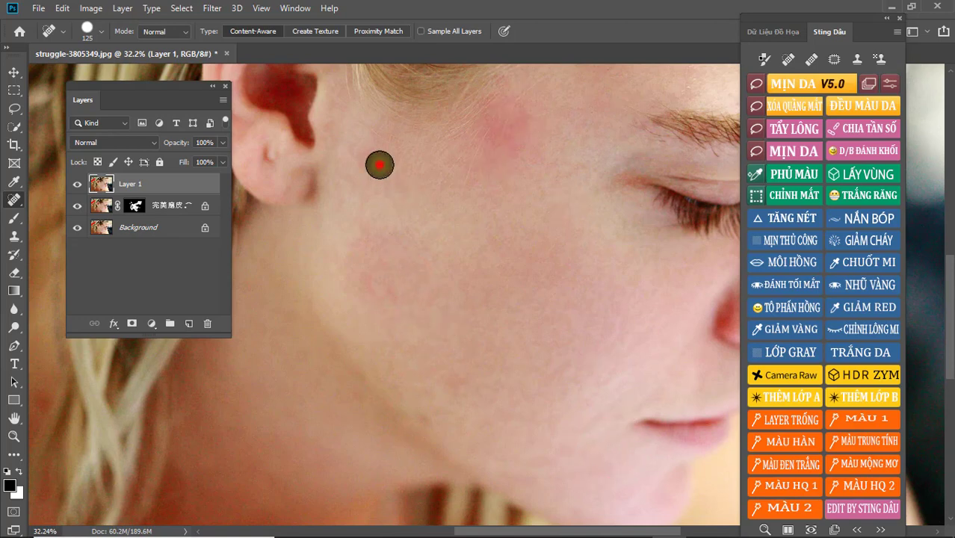
click(364, 153)
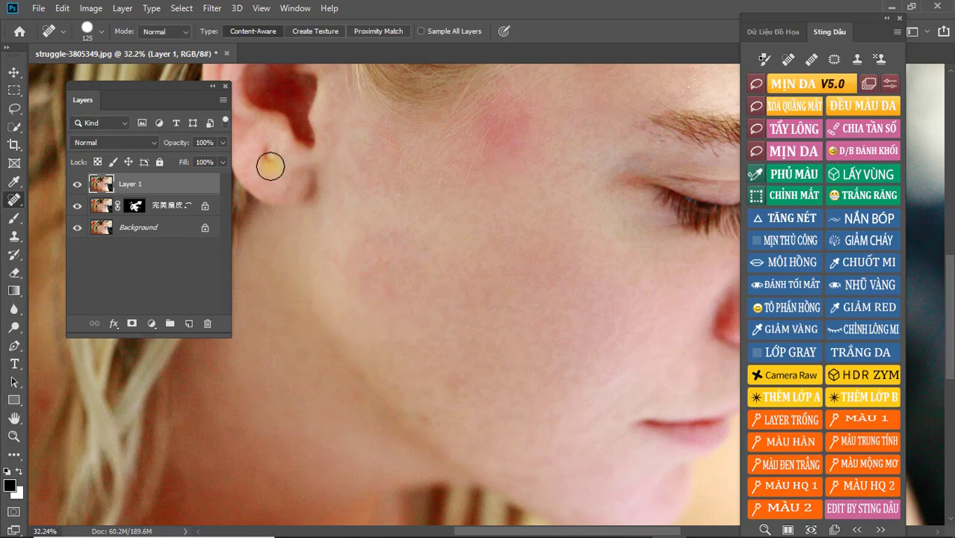
Patch the red spot by the temple with clean skin from below, then deselect.
drag(523, 183, 448, 258)
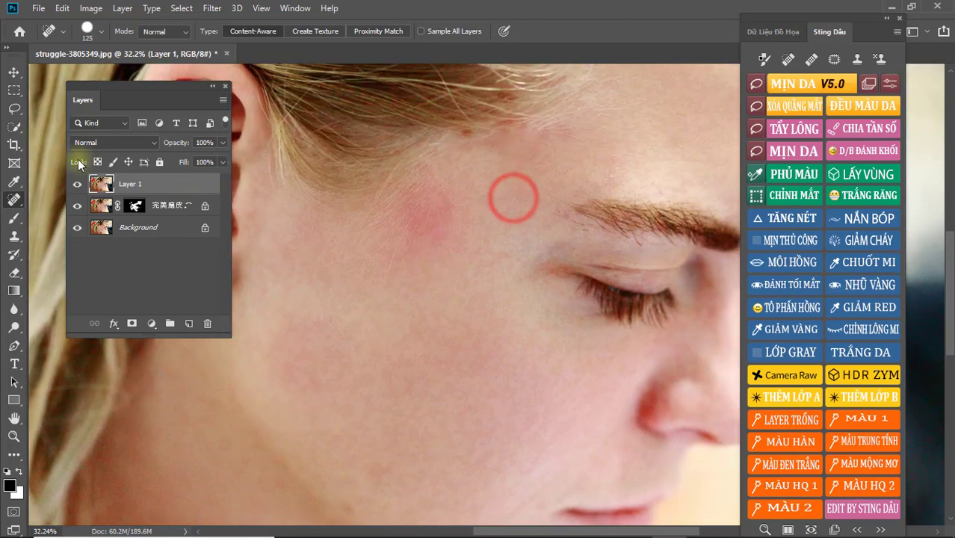
right_click(15, 199)
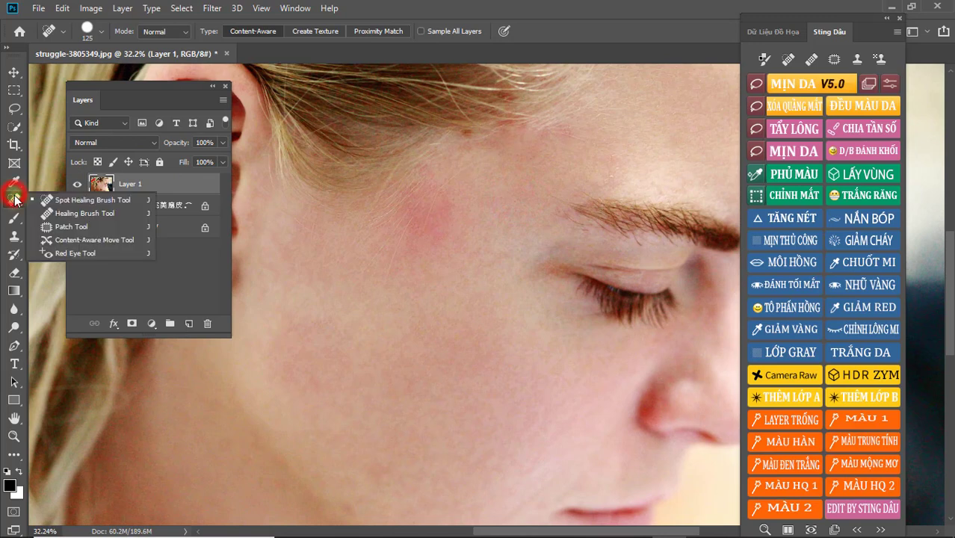
click(64, 225)
drag(395, 216, 440, 257)
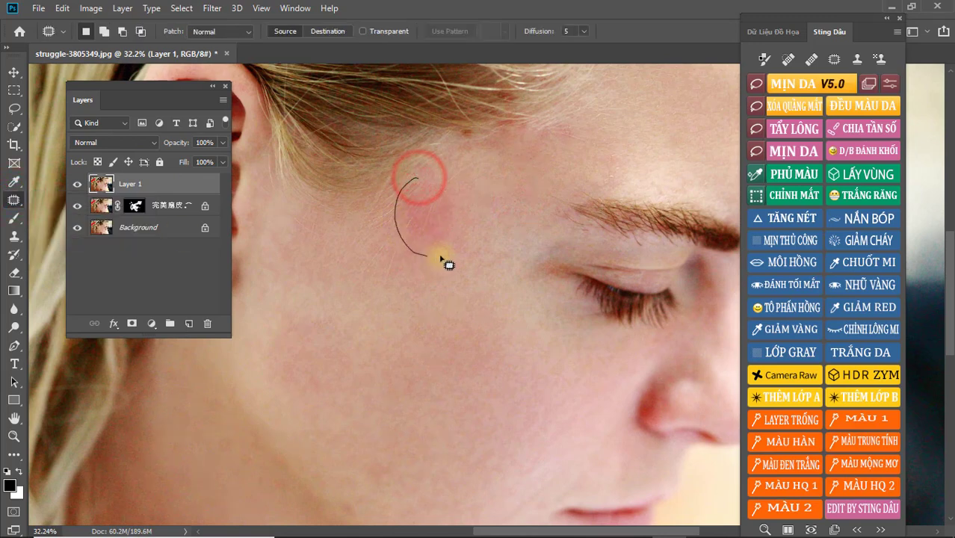
drag(432, 213, 427, 310)
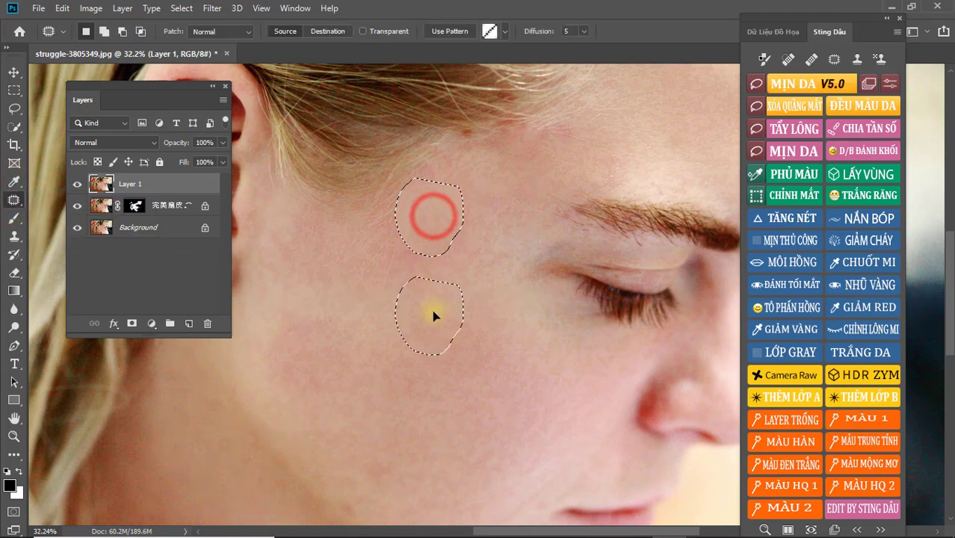
click(512, 320)
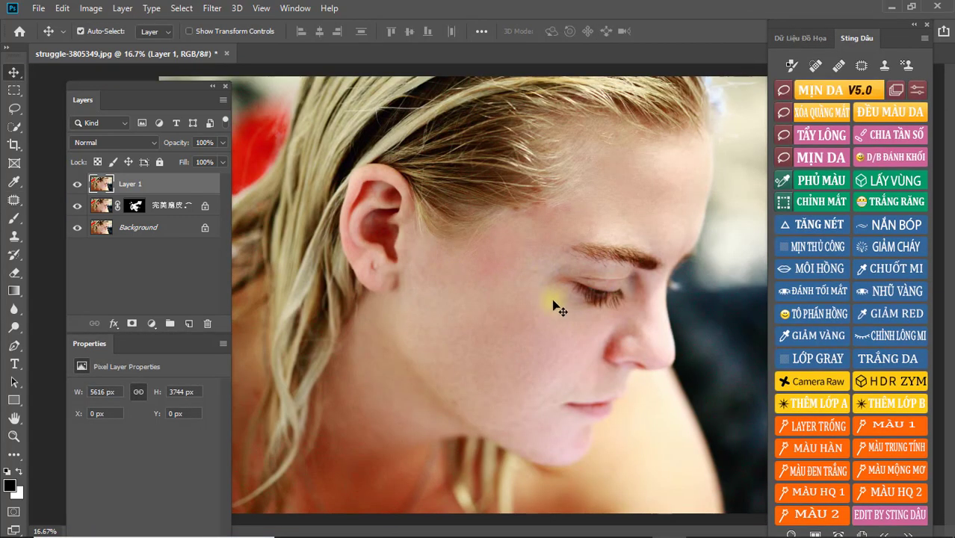
Add a Color Balance 1 layer warming the midtones: Red +19, Green +7, Yellow -10.
key(ctrl+minus)
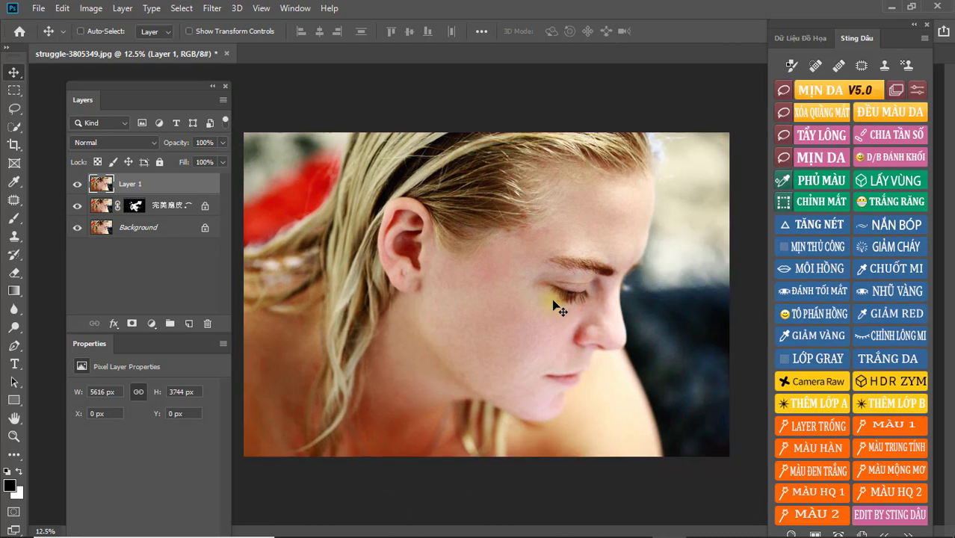
key(ctrl+minus)
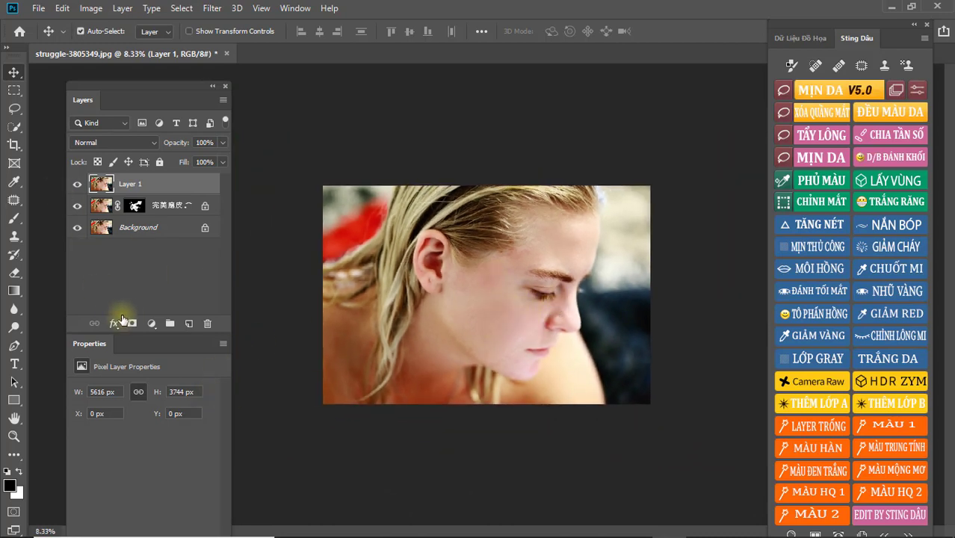
click(150, 324)
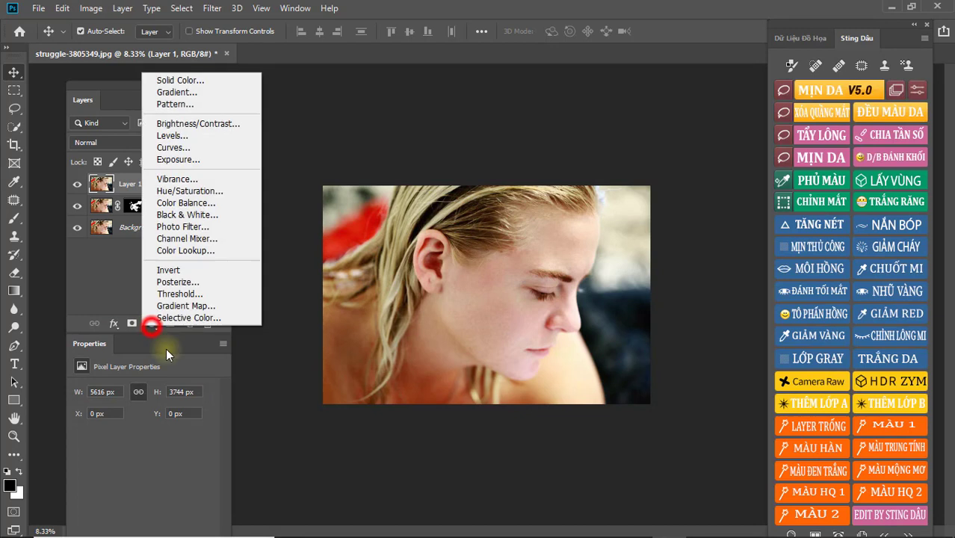
click(206, 203)
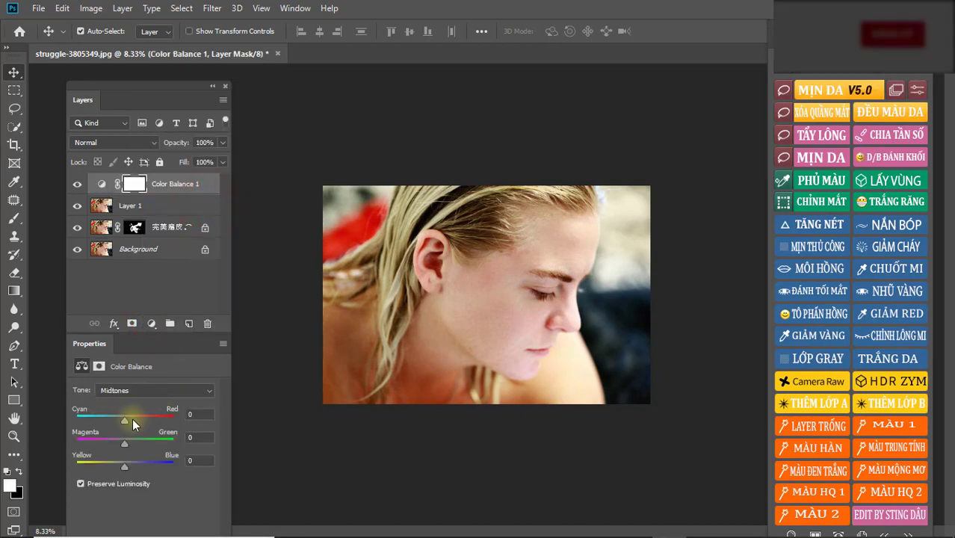
drag(126, 419, 134, 420)
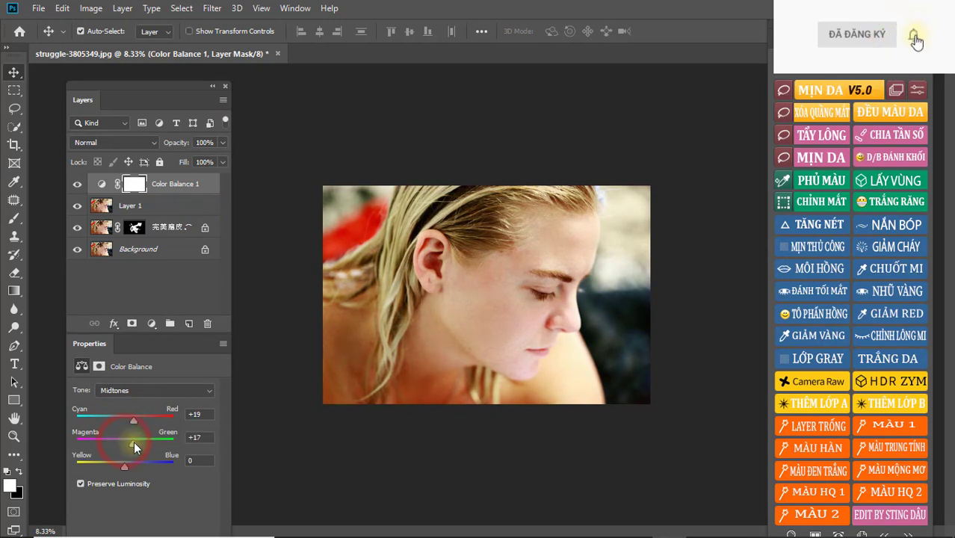
drag(130, 447, 120, 466)
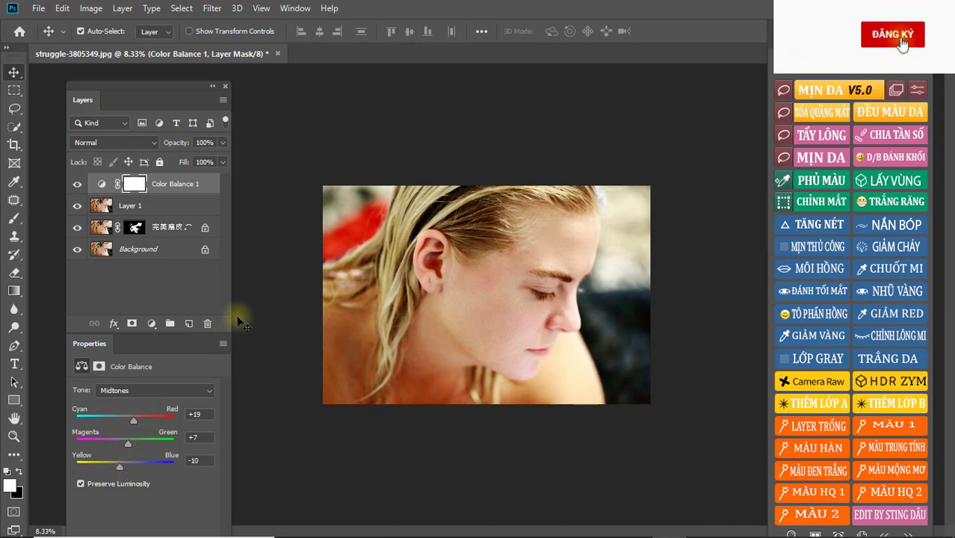
click(153, 321)
Add a Levels adjustment layer with the midtone slider at 0.83.
click(182, 132)
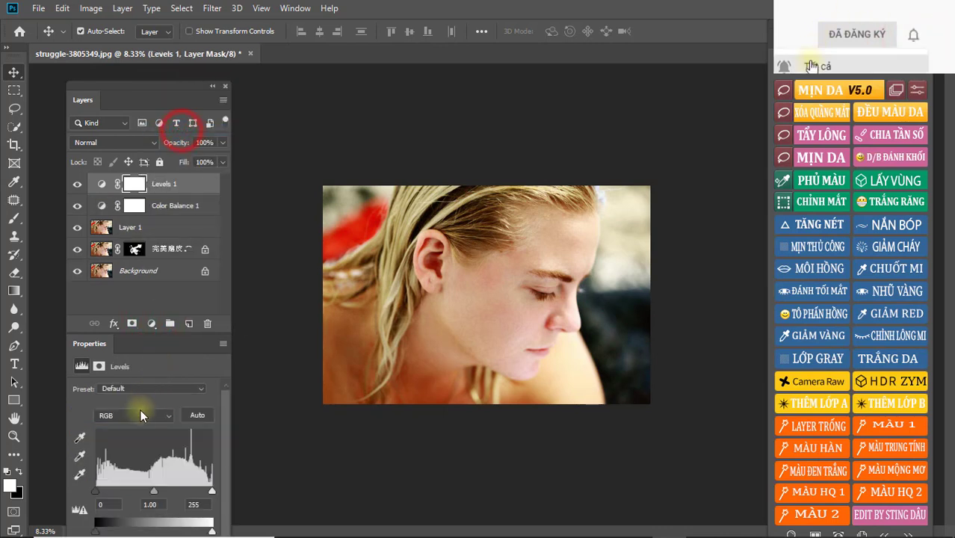
drag(154, 494, 159, 492)
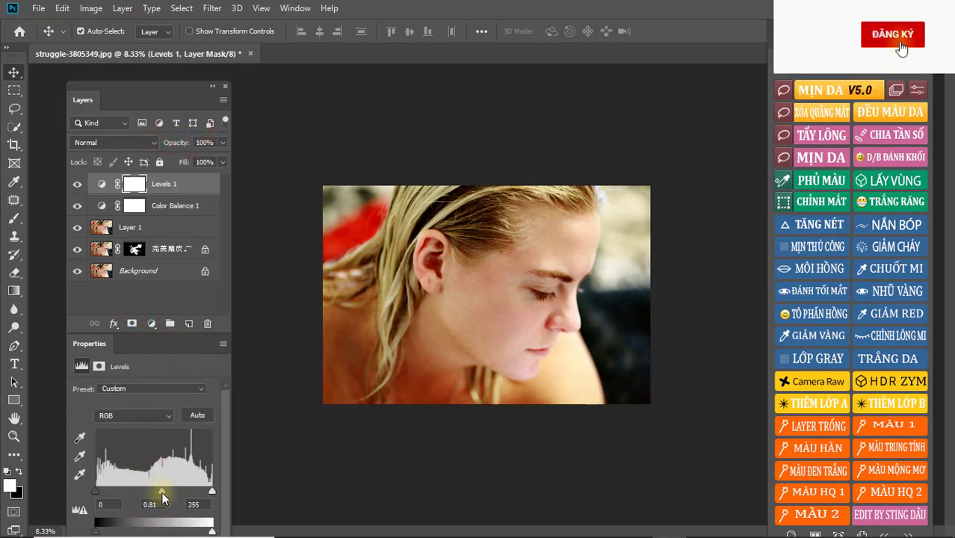
drag(161, 493, 162, 496)
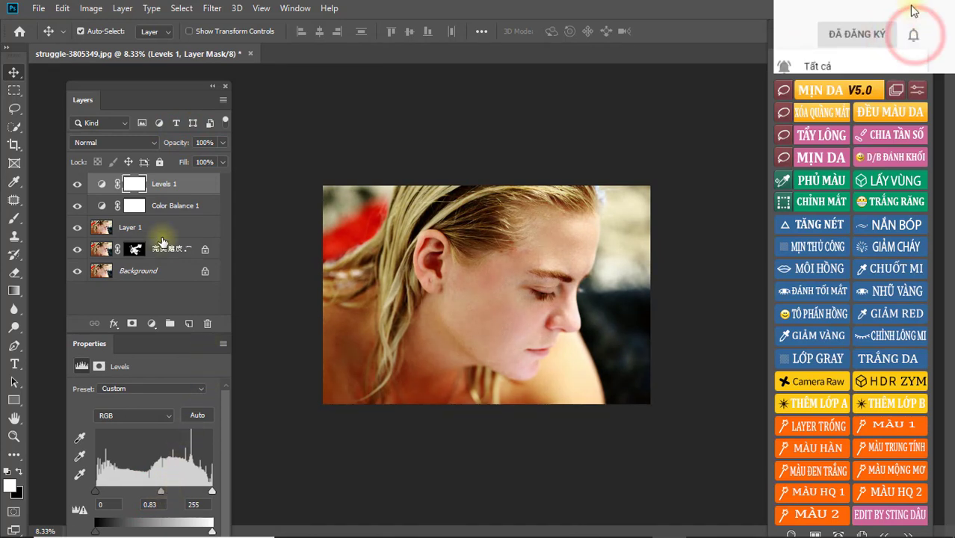
Add a Brightness/Contrast layer with brightness 24 and zoom in on the lips.
click(153, 325)
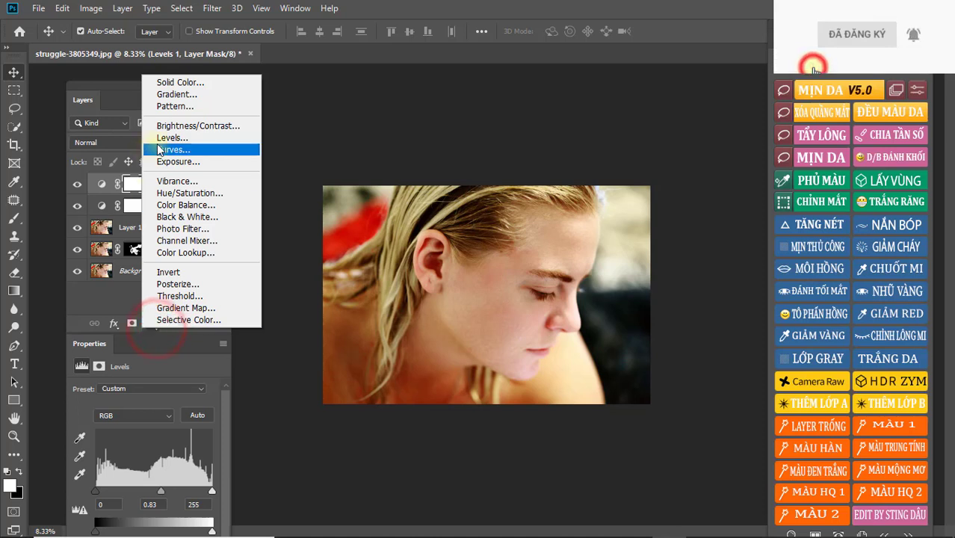
click(167, 127)
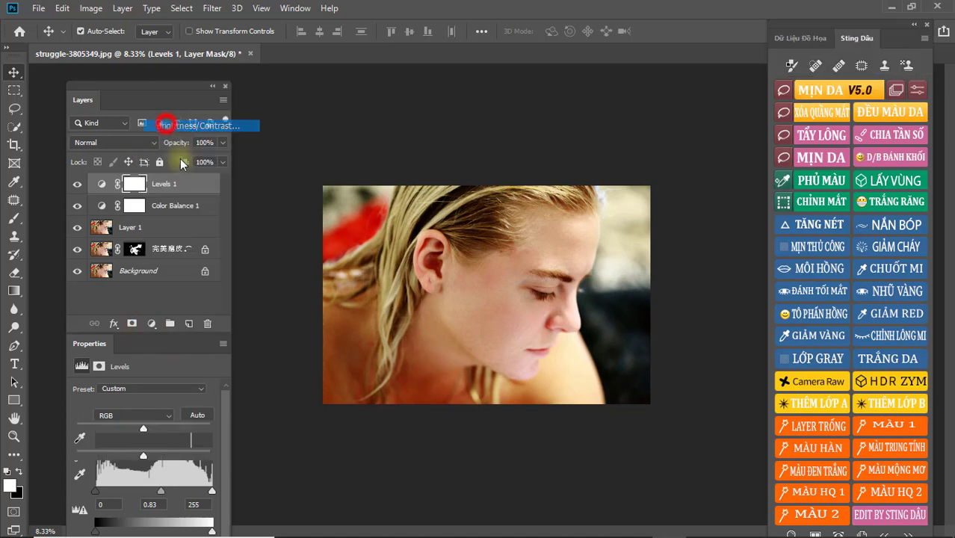
drag(142, 428, 149, 429)
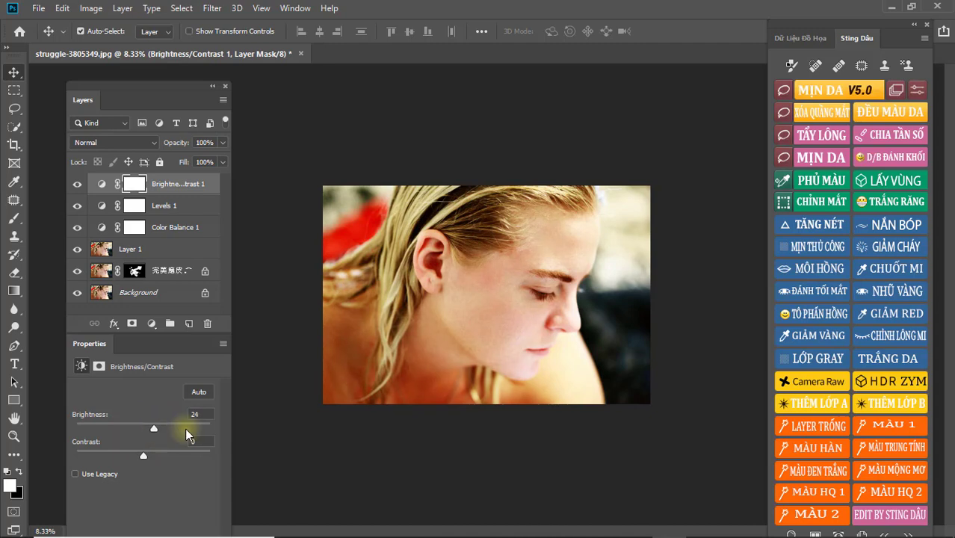
key(z)
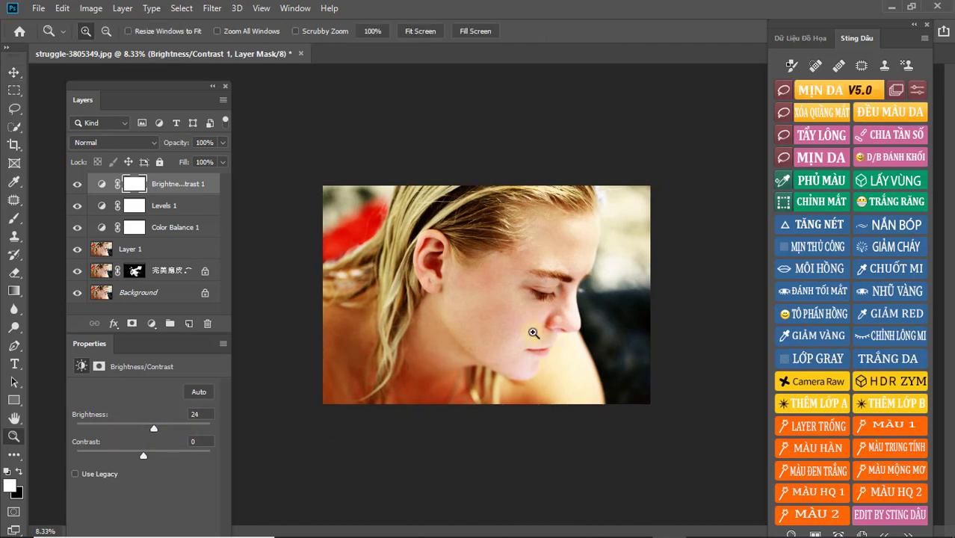
drag(515, 311, 585, 385)
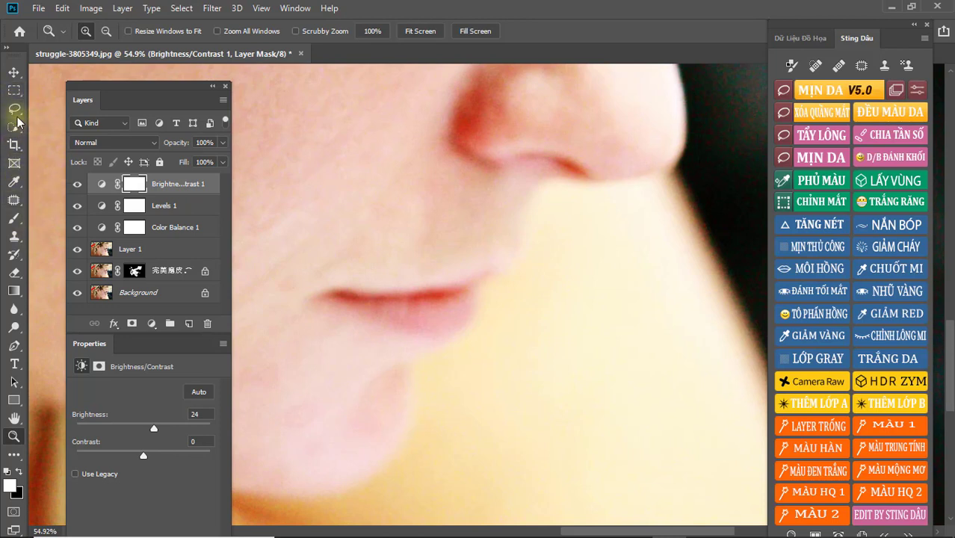
Outline the lips with the Polygonal Lasso and feather the selection.
drag(14, 110, 49, 121)
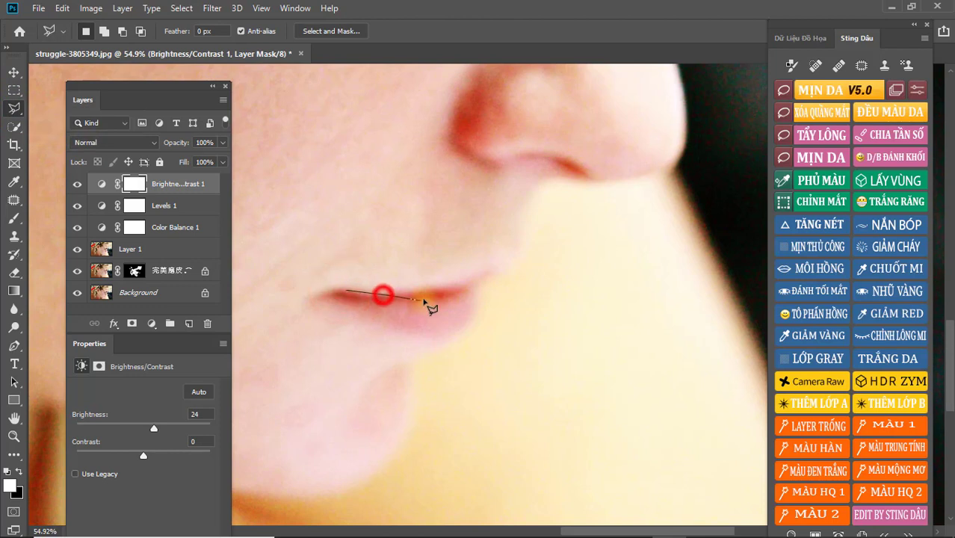
click(432, 290)
click(470, 280)
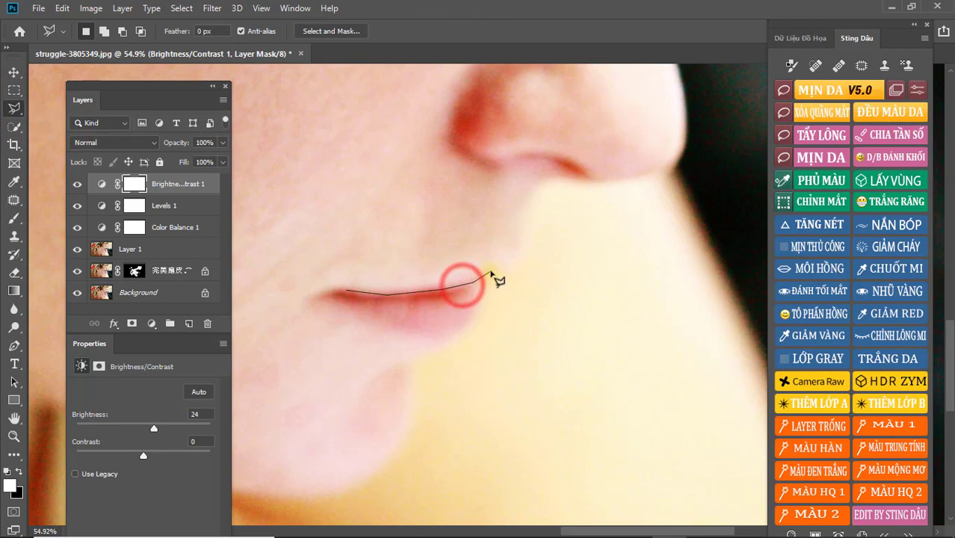
click(490, 273)
click(483, 286)
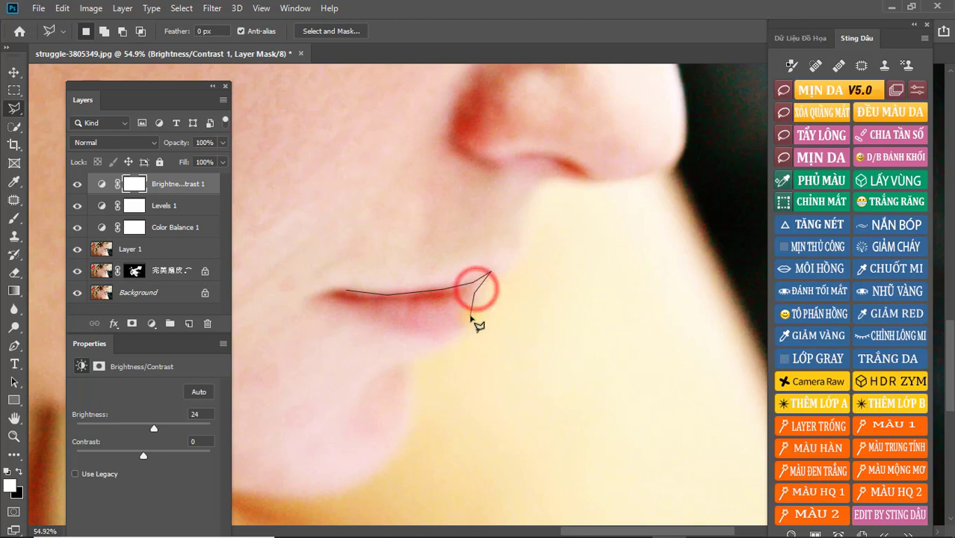
click(471, 318)
click(432, 332)
click(396, 327)
click(369, 313)
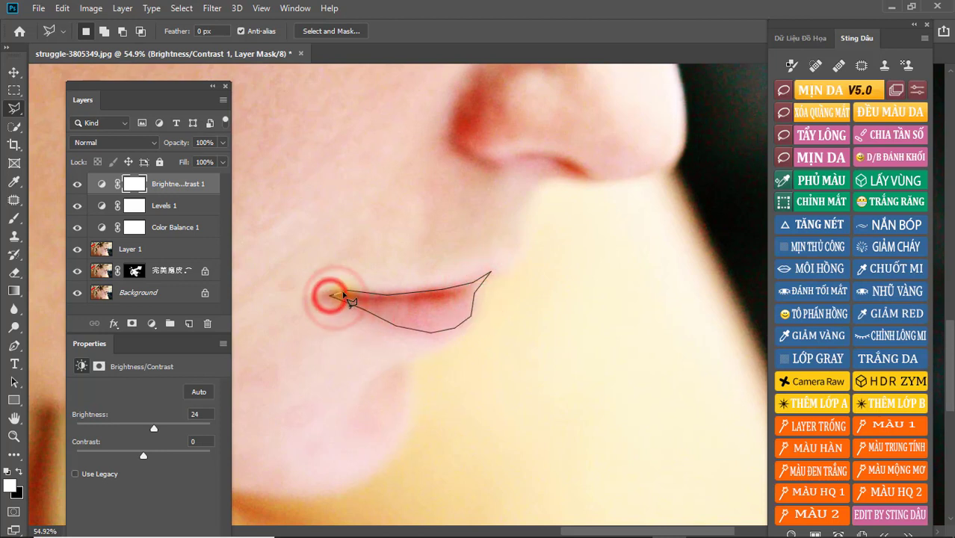
click(347, 297)
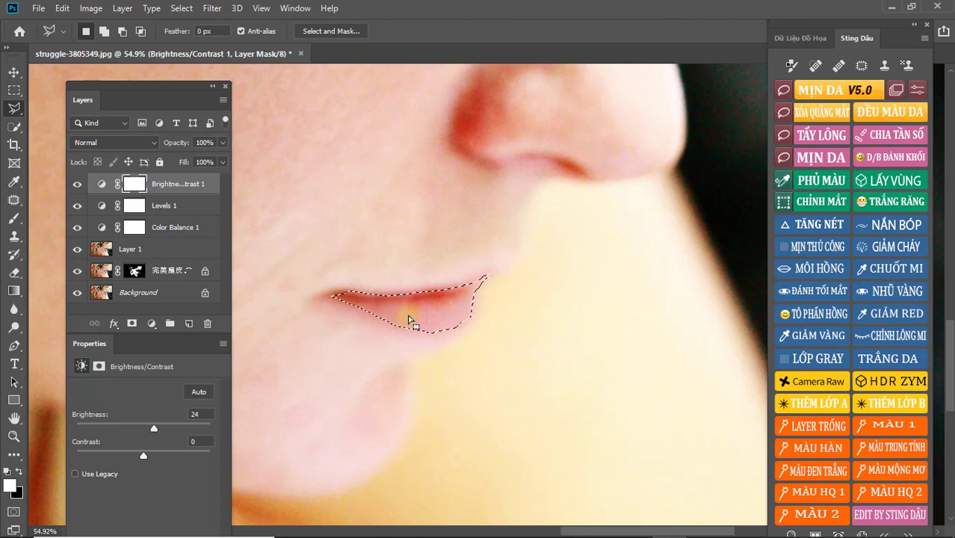
right_click(408, 320)
click(448, 91)
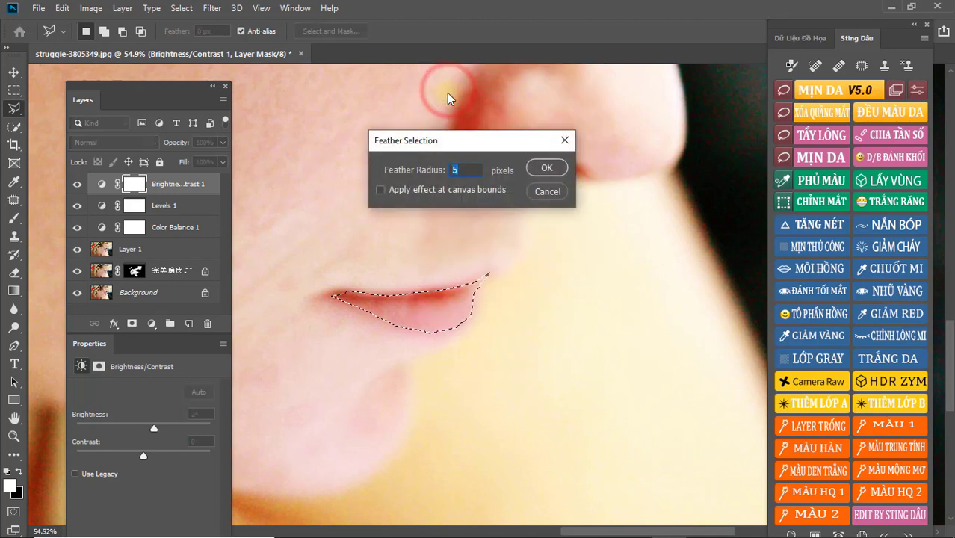
key(Return)
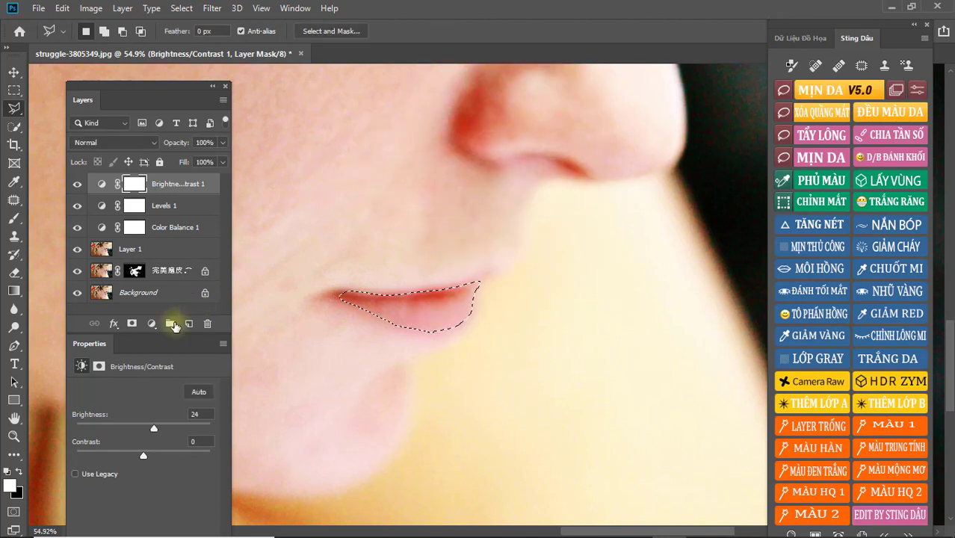
Add a new Layer 2 and set the foreground colour to pure red.
click(187, 324)
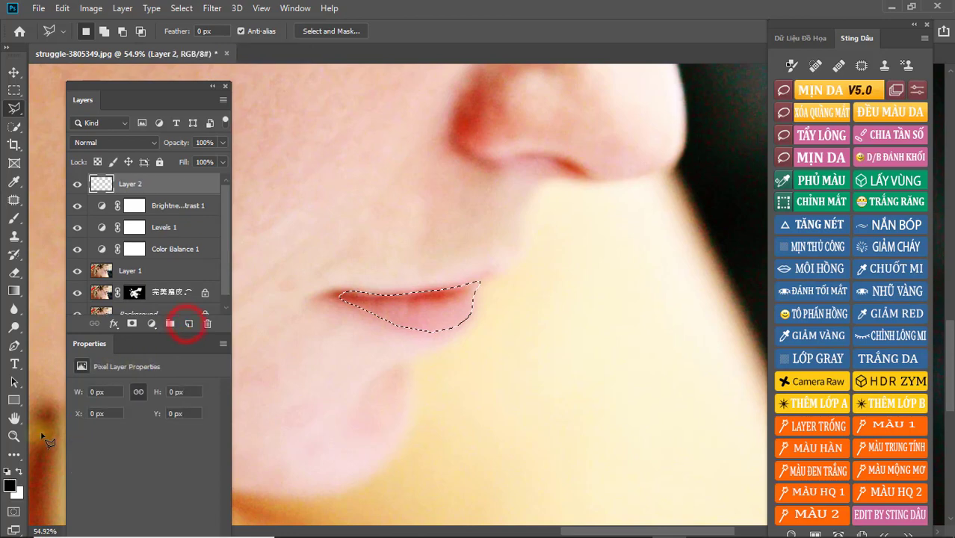
click(9, 482)
click(488, 82)
text(ff0000)
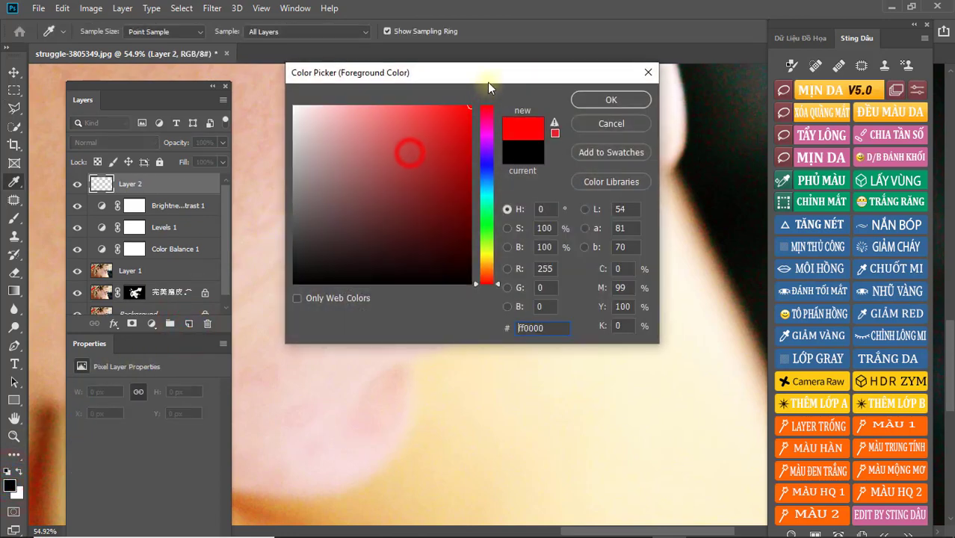
key(Return)
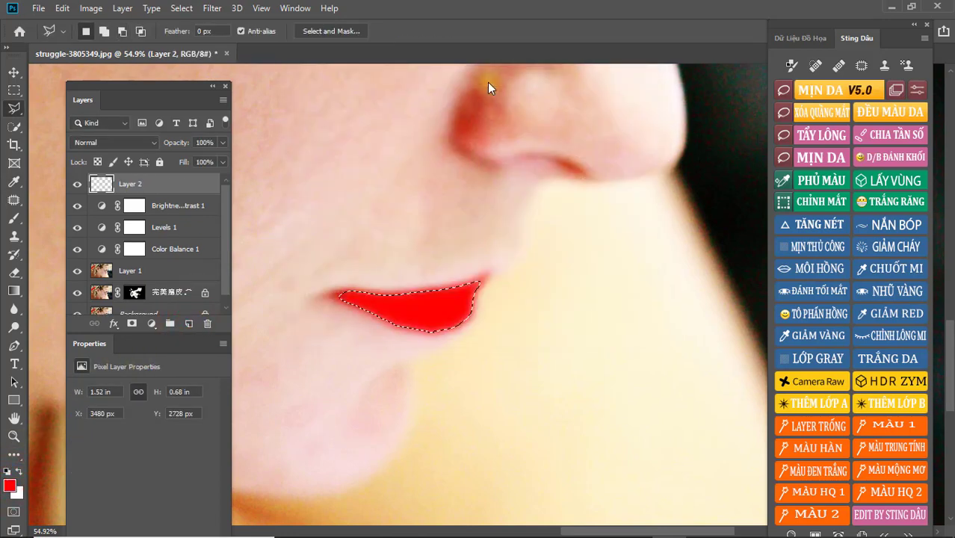
Gaussian-blur the red lip colour and blend it in Overlay at 31% opacity.
click(212, 9)
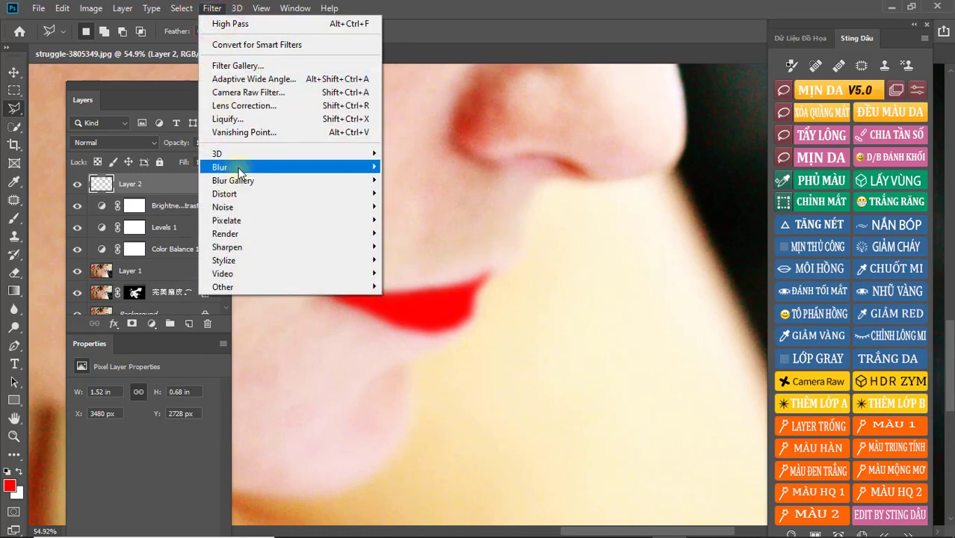
mouse_move(220, 167)
click(400, 221)
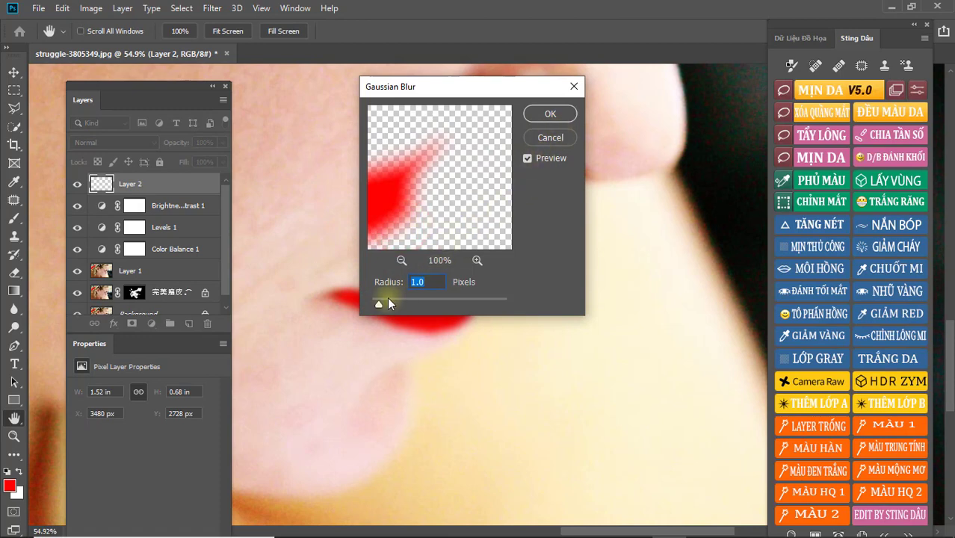
click(550, 115)
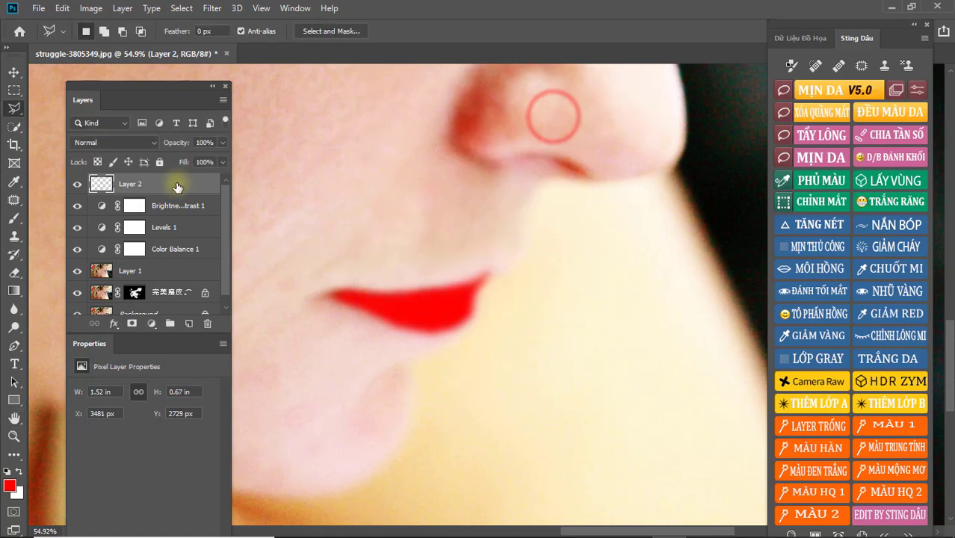
click(124, 143)
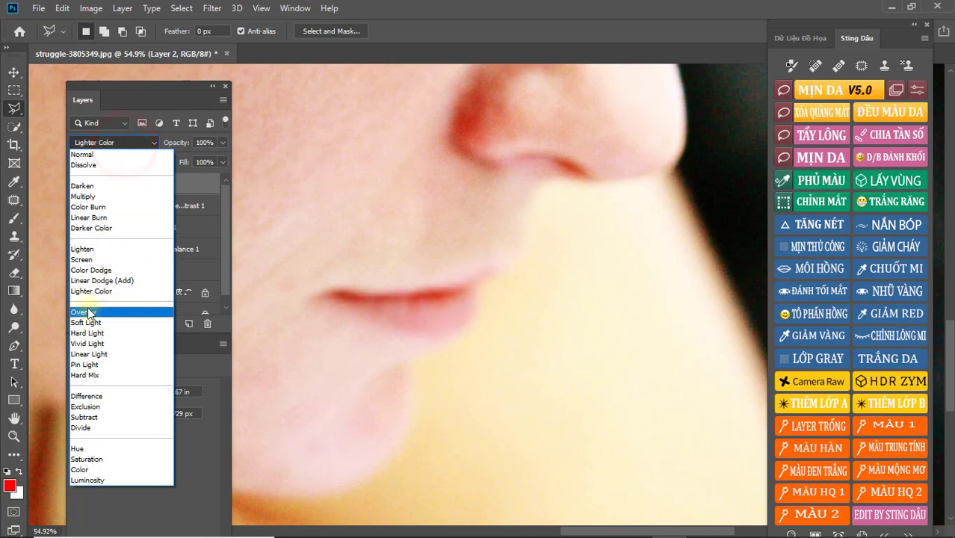
click(88, 313)
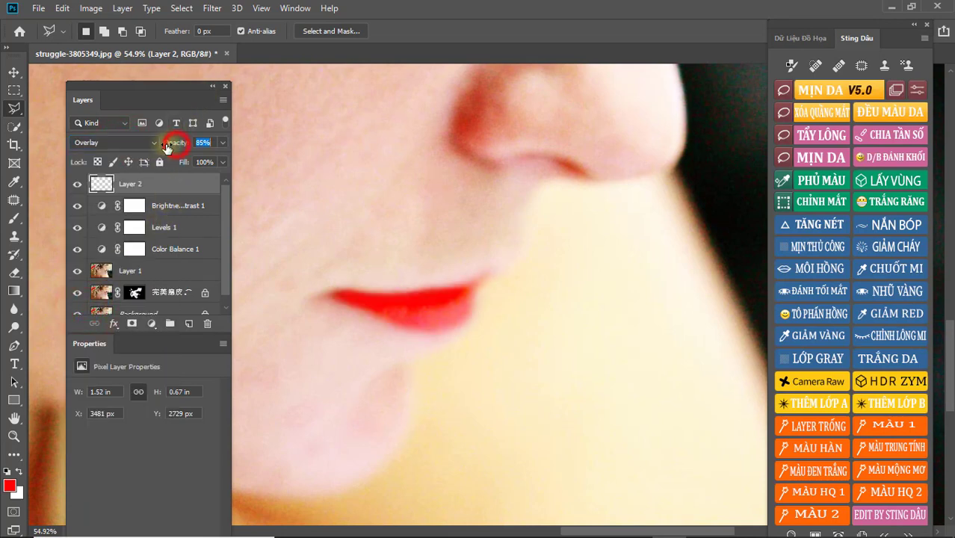
drag(149, 150, 166, 148)
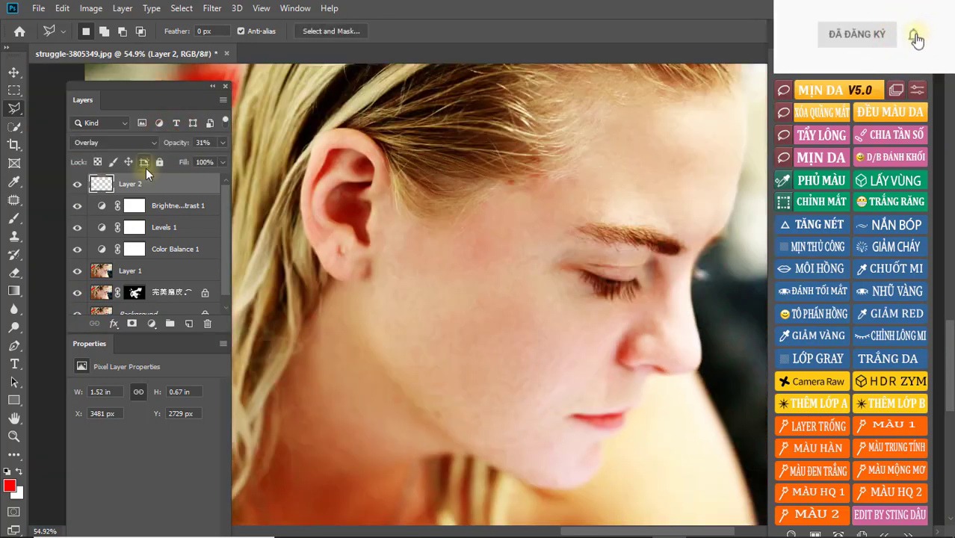
key(ctrl+minus)
Patch the remaining cheek and eye-area blemishes with clean skin, dismissing empty-selection warnings.
key(ctrl+minus)
key(ctrl+minus)
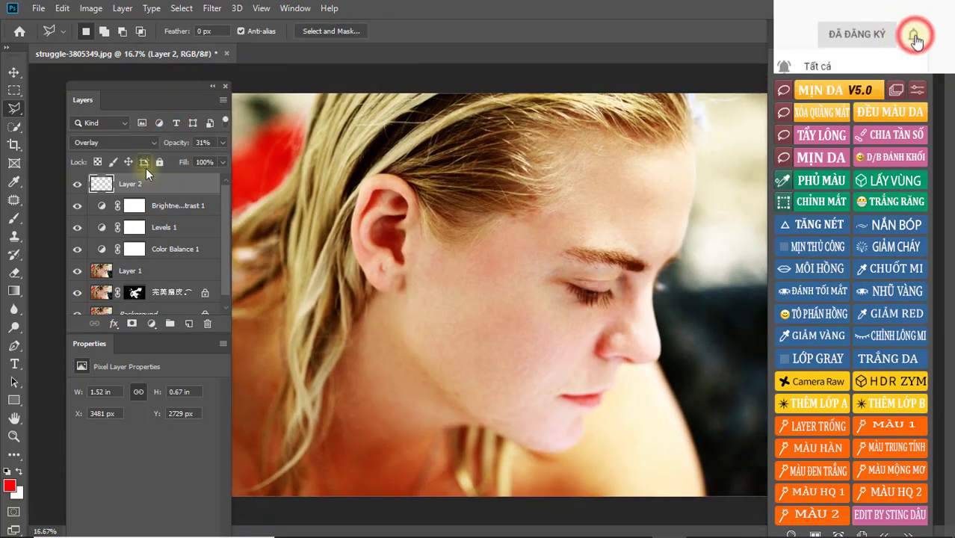
key(ctrl+minus)
key(ctrl+minus)
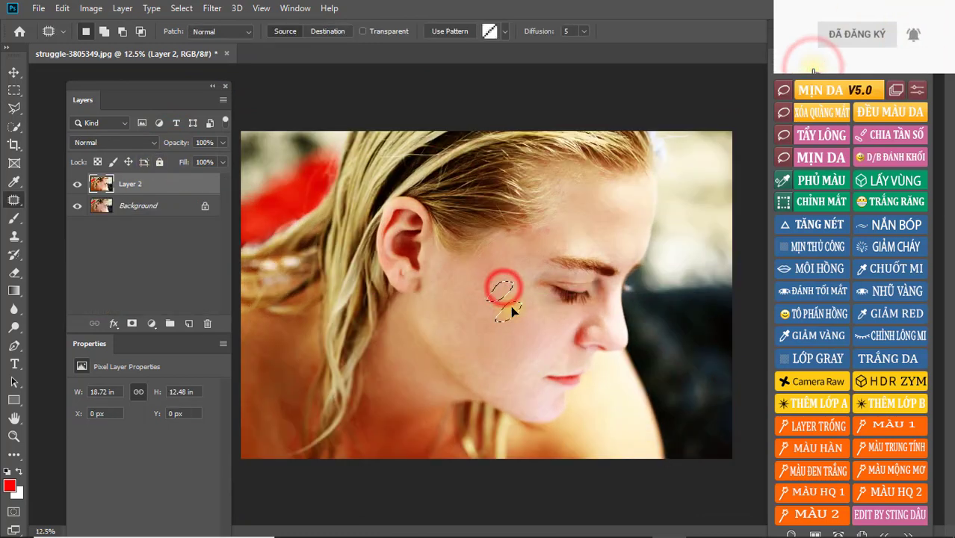
mouse_move(513, 312)
mouse_down()
mouse_move(494, 330)
mouse_move(486, 314)
mouse_move(474, 316)
mouse_move(506, 342)
mouse_up()
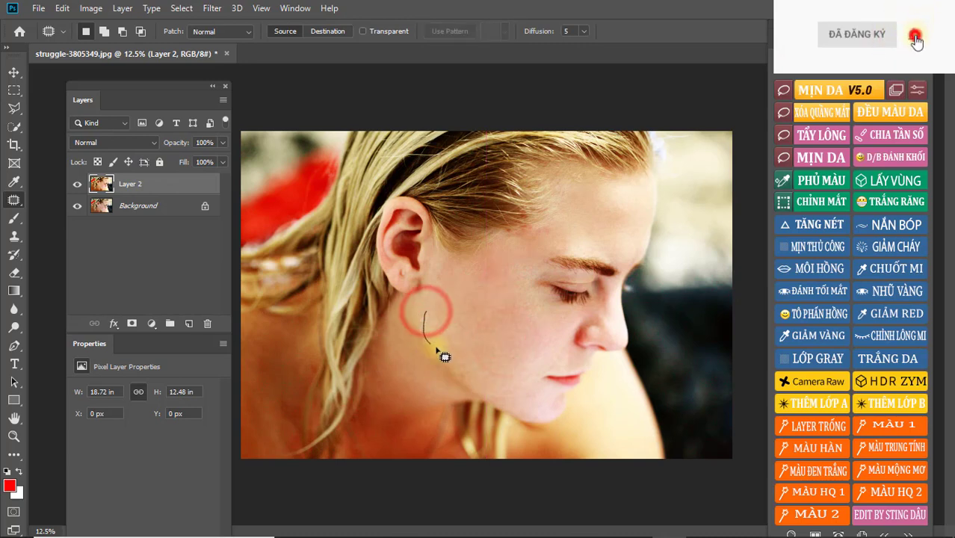
drag(432, 339, 495, 320)
click(448, 212)
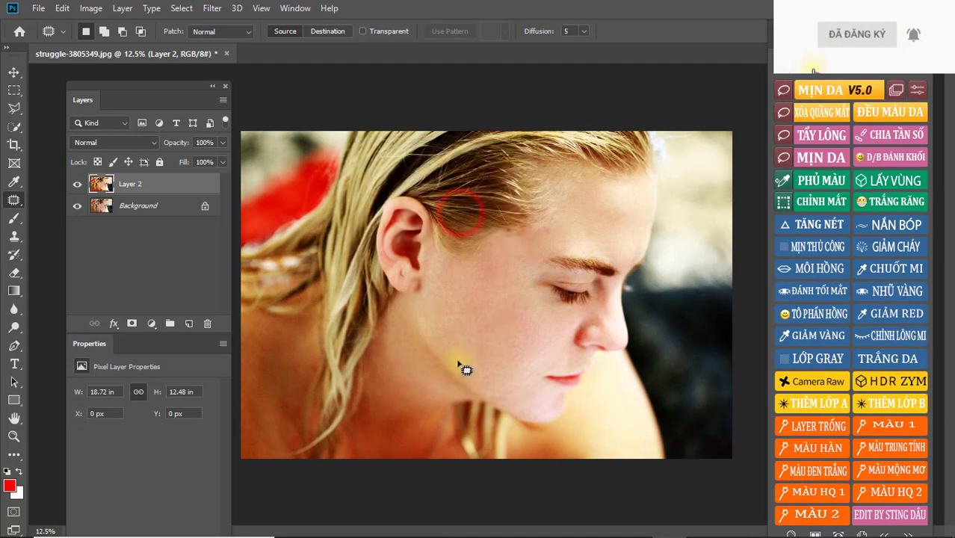
mouse_move(428, 321)
mouse_down()
mouse_move(443, 317)
mouse_move(477, 365)
mouse_up()
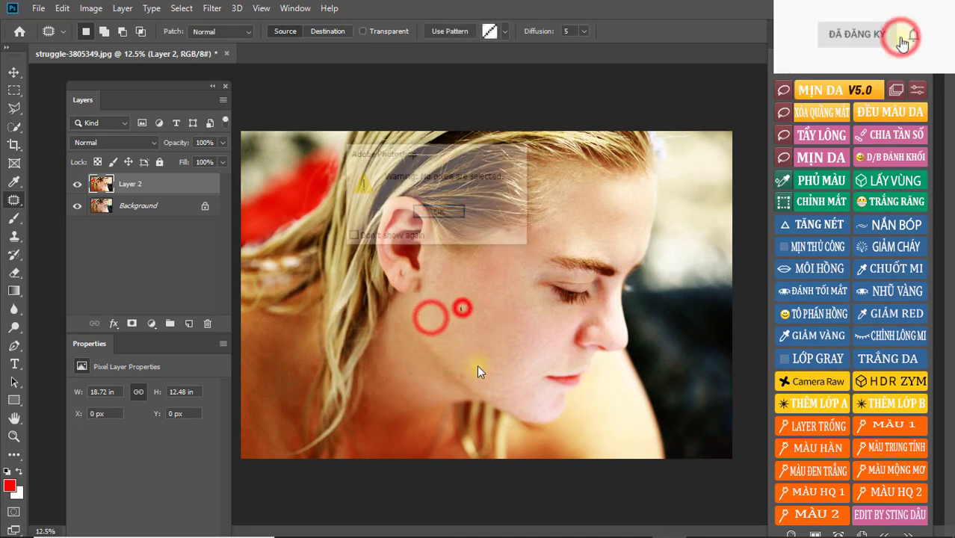
click(441, 213)
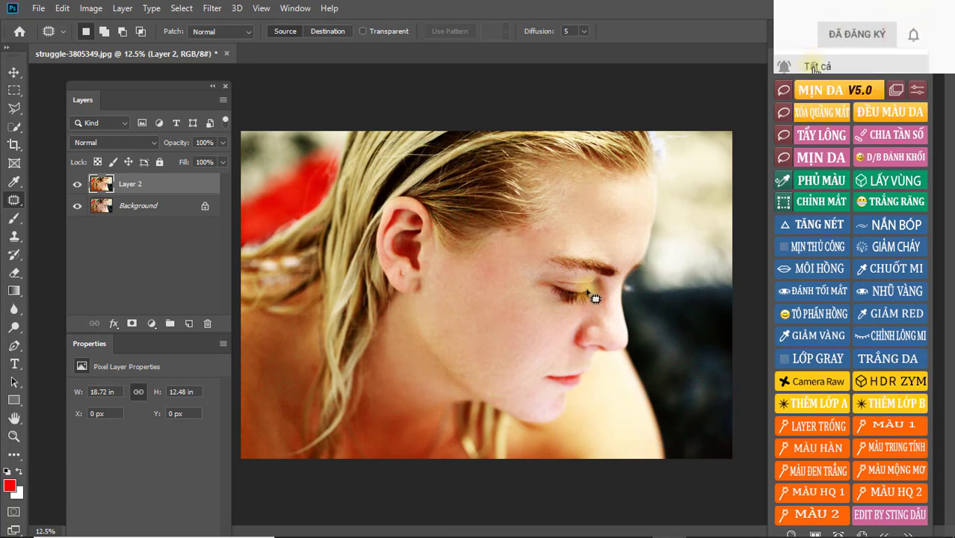
mouse_move(511, 289)
mouse_down()
mouse_move(493, 323)
mouse_move(519, 311)
mouse_move(520, 334)
mouse_move(543, 313)
mouse_move(533, 311)
mouse_up()
click(517, 328)
click(515, 325)
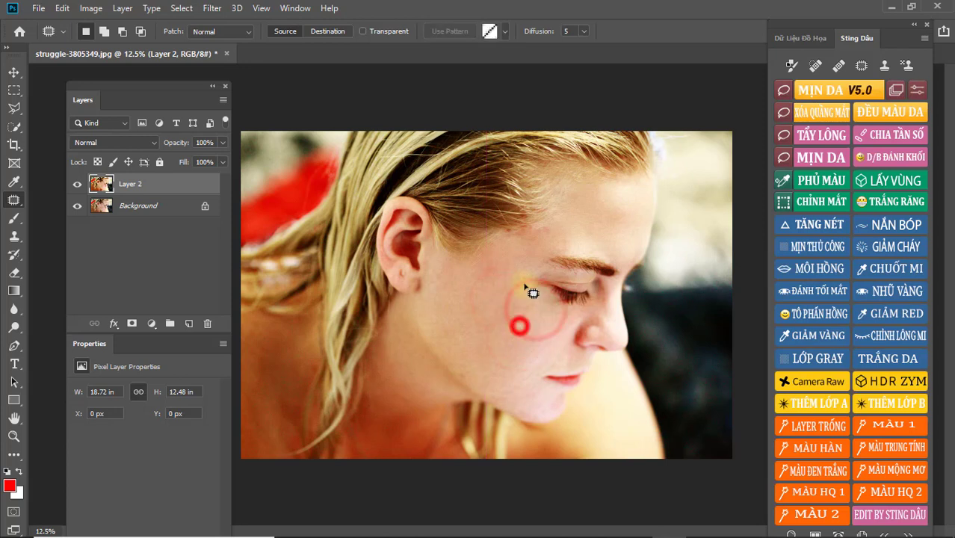
Lighten the temple skin with the Dodge tool and zoom out.
key(o)
drag(512, 252, 469, 260)
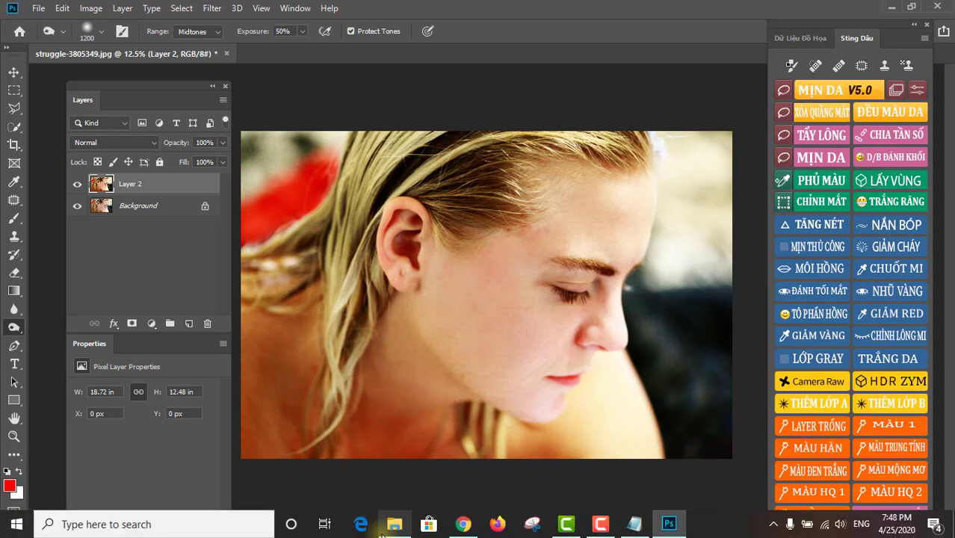
mouse_move(393, 524)
key(ctrl+minus)
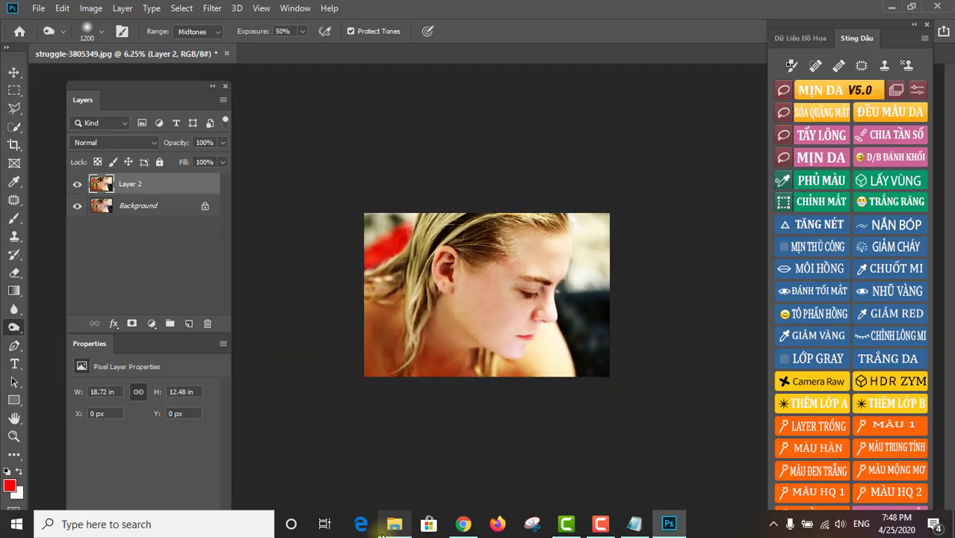
key(v)
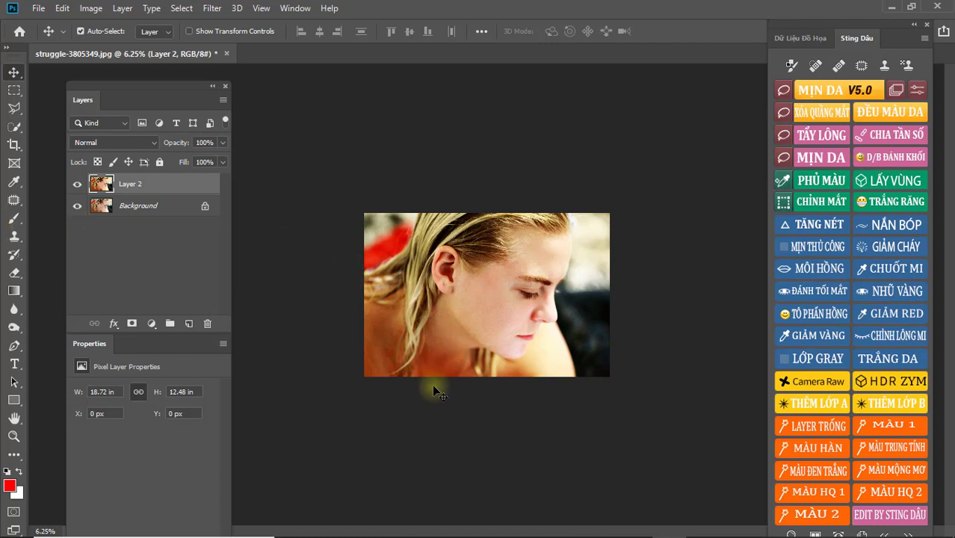
Widen the canvas leftward and move the unlocked original photo beside the retouched portrait.
key(c)
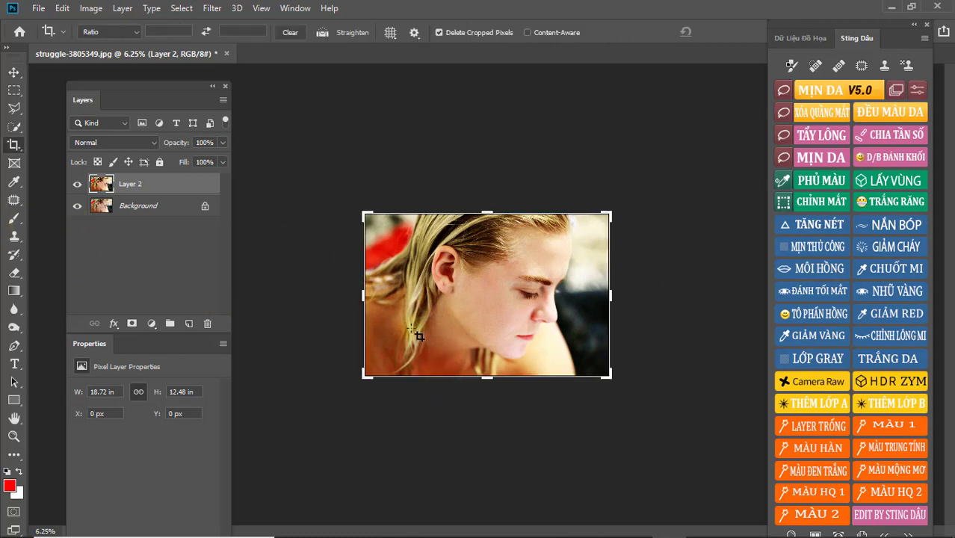
drag(363, 298, 215, 298)
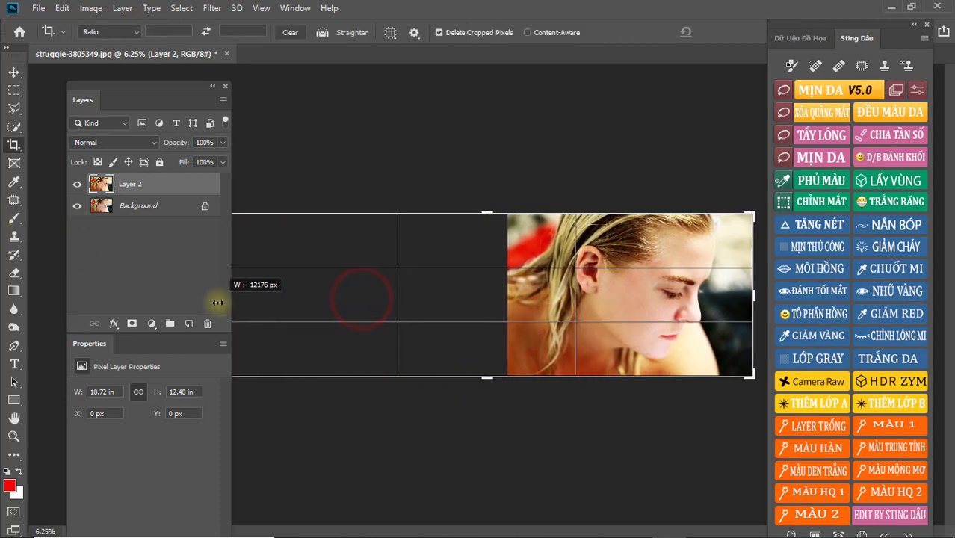
double_click(327, 299)
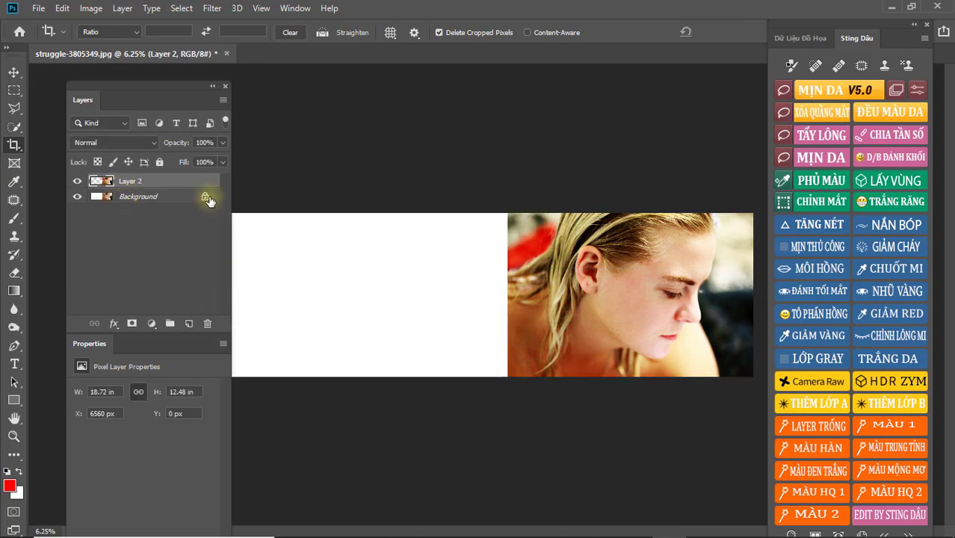
click(207, 198)
key(v)
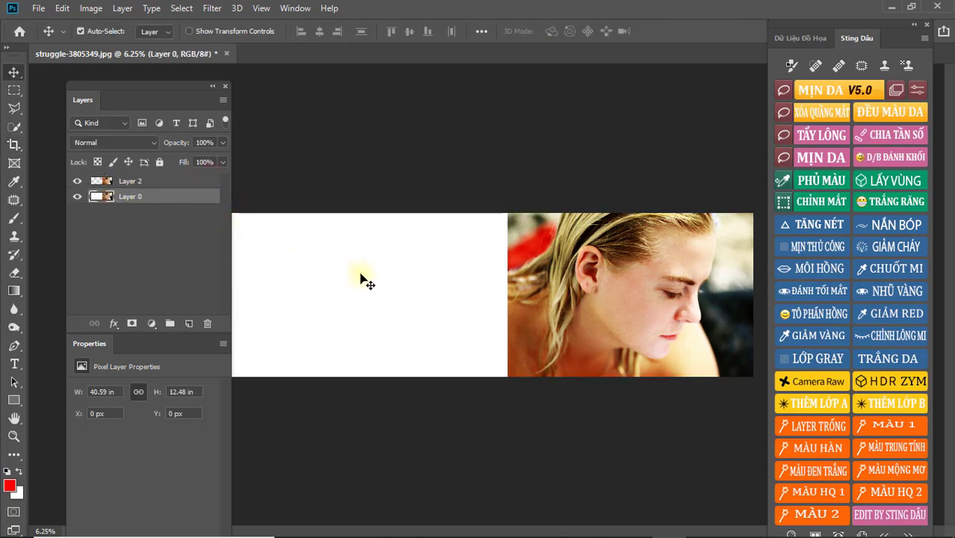
drag(363, 277, 247, 293)
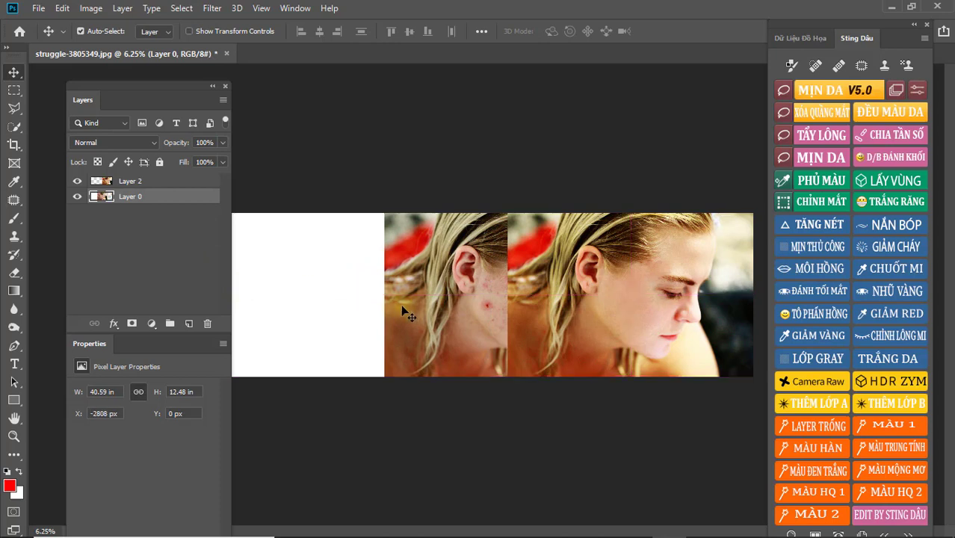
drag(400, 305, 340, 303)
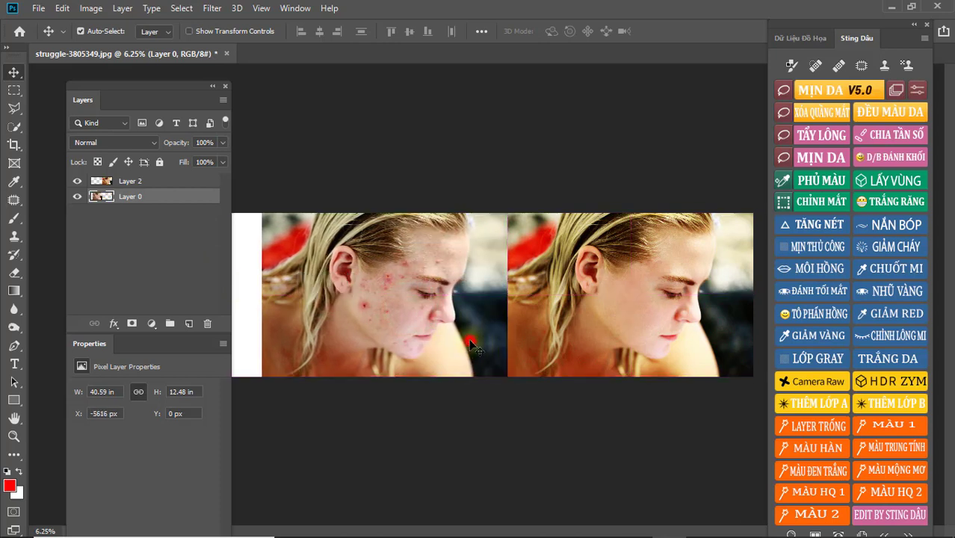
drag(469, 339, 465, 343)
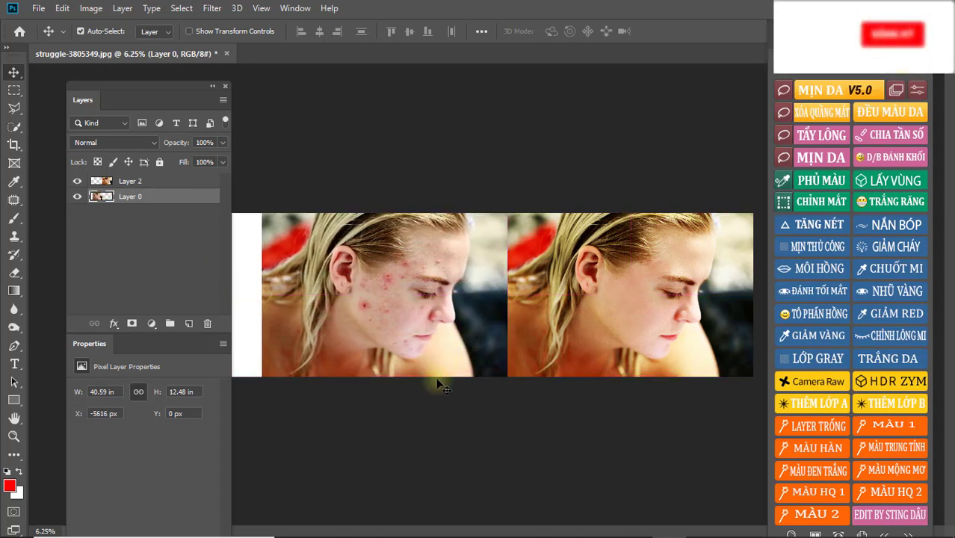
click(411, 422)
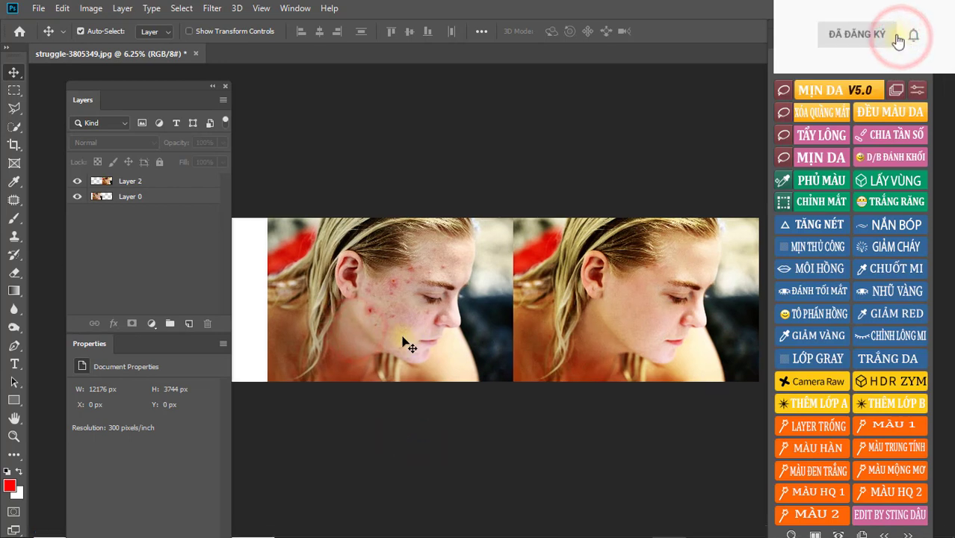
Crop off the leftover white strip to 11232 × 3744 px and view full screen.
drag(372, 320, 442, 336)
key(c)
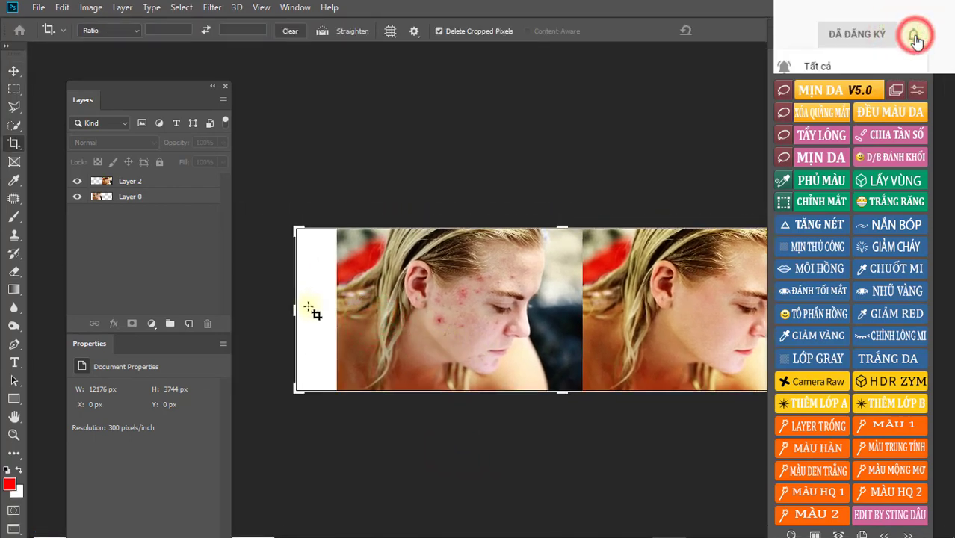
drag(295, 309, 317, 310)
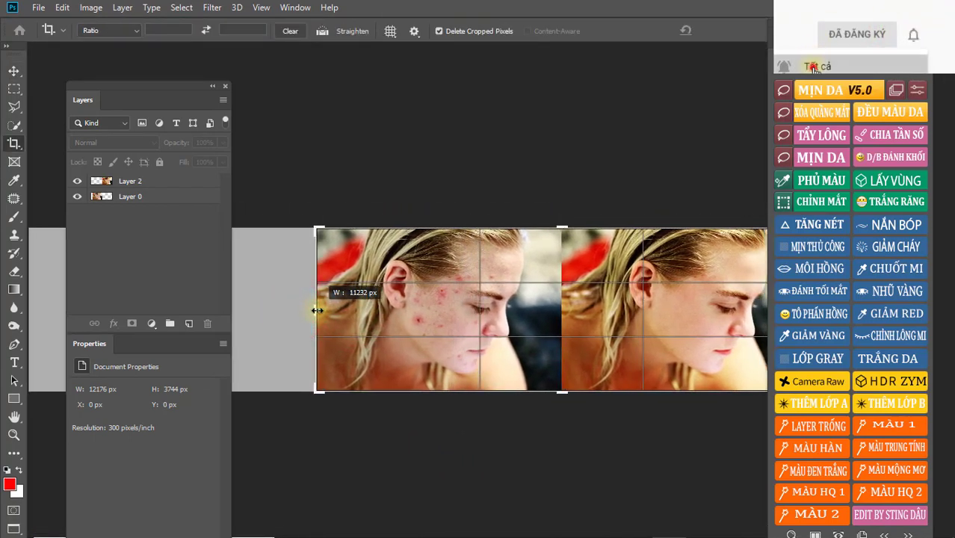
double_click(362, 320)
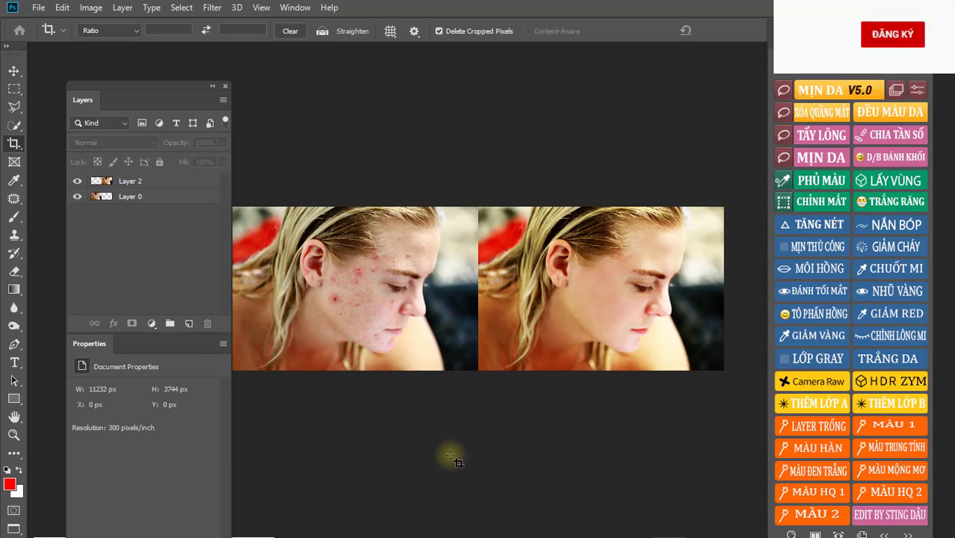
key(f)
key(ctrl+0)
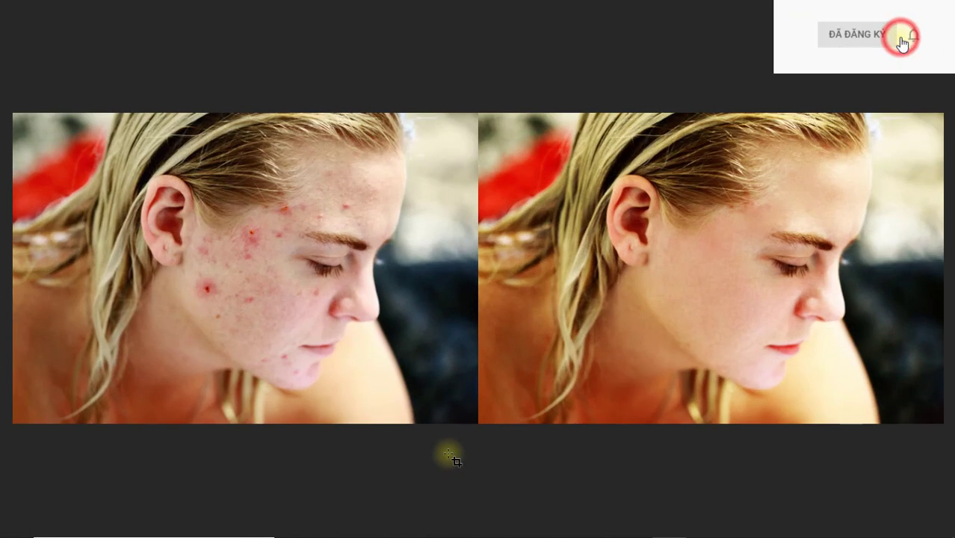